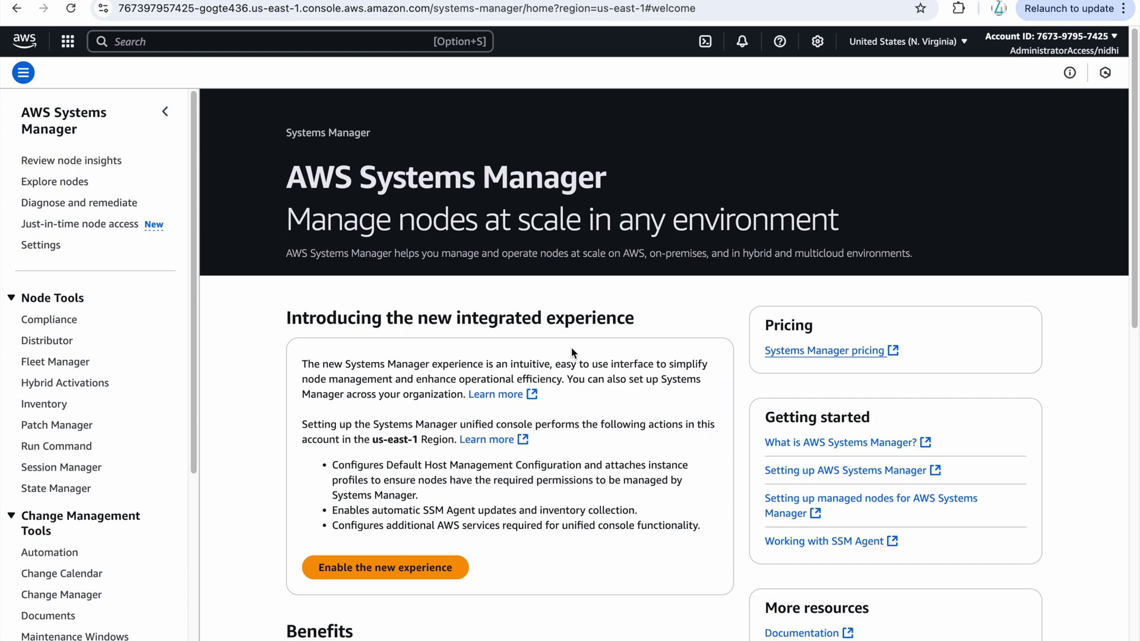
# - Open the Systems Manager pricing page and examine the charges for Automation, Maintenance Windows, on-premises instance management and Session Manager
pyautogui.scroll(-2, 574, 353)
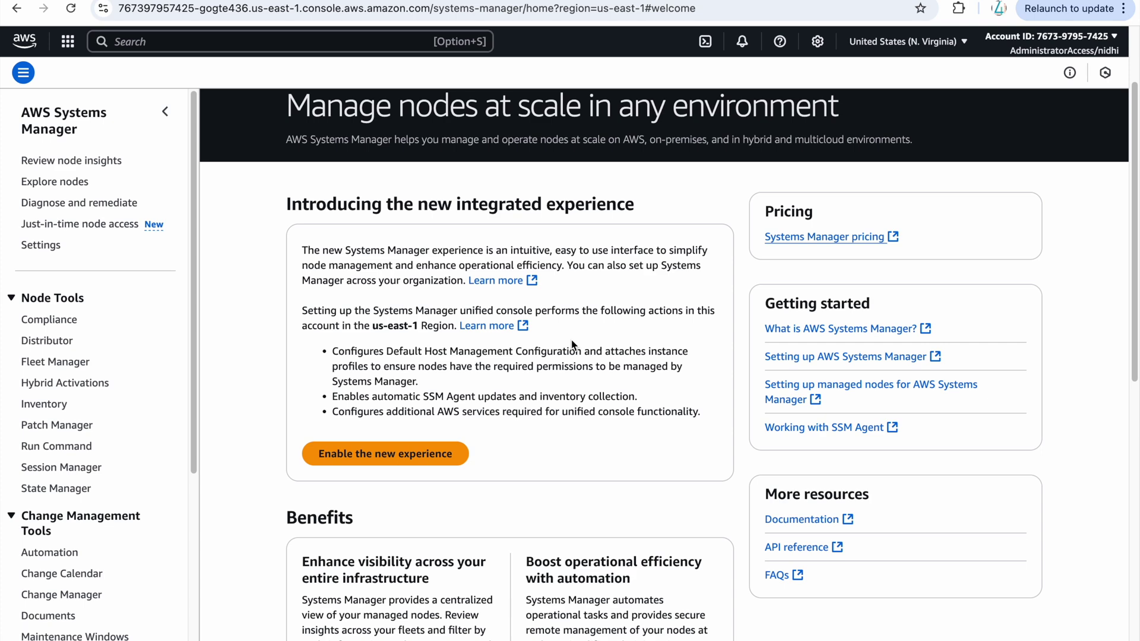
pyautogui.scroll(3, 622, 315)
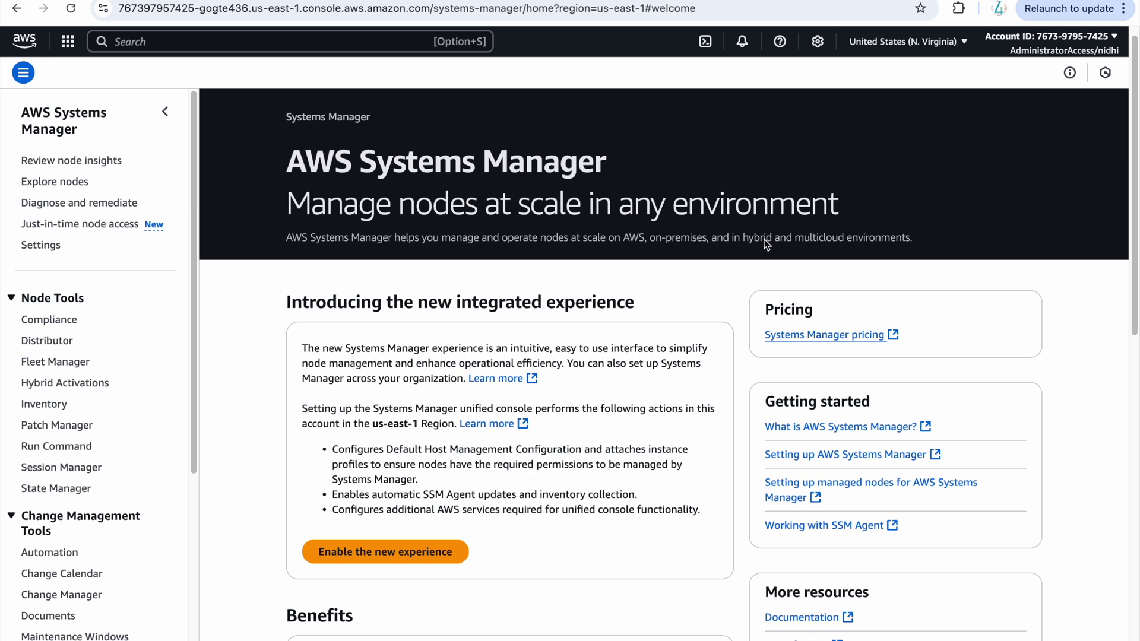
pyautogui.click(867, 333)
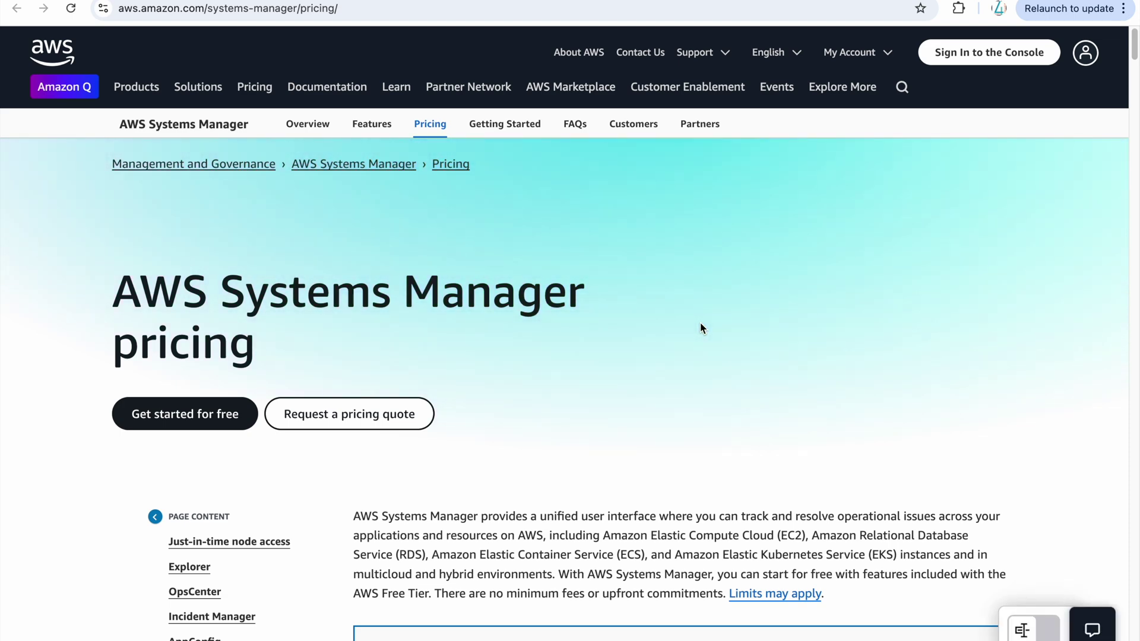
pyautogui.scroll(-3, 701, 325)
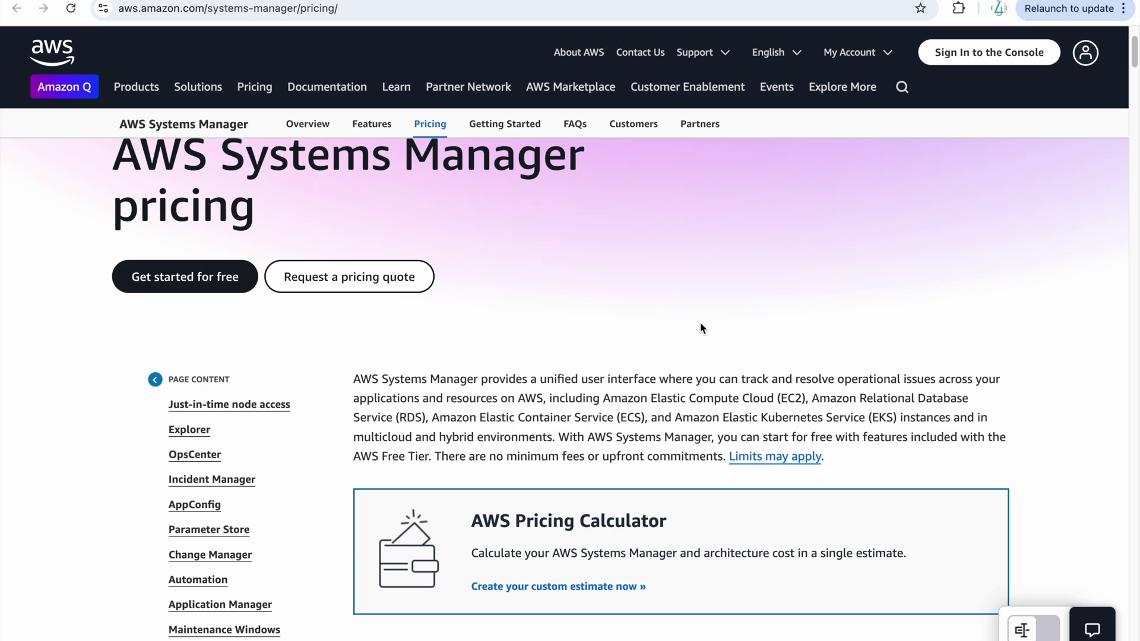
pyautogui.scroll(-15, 701, 329)
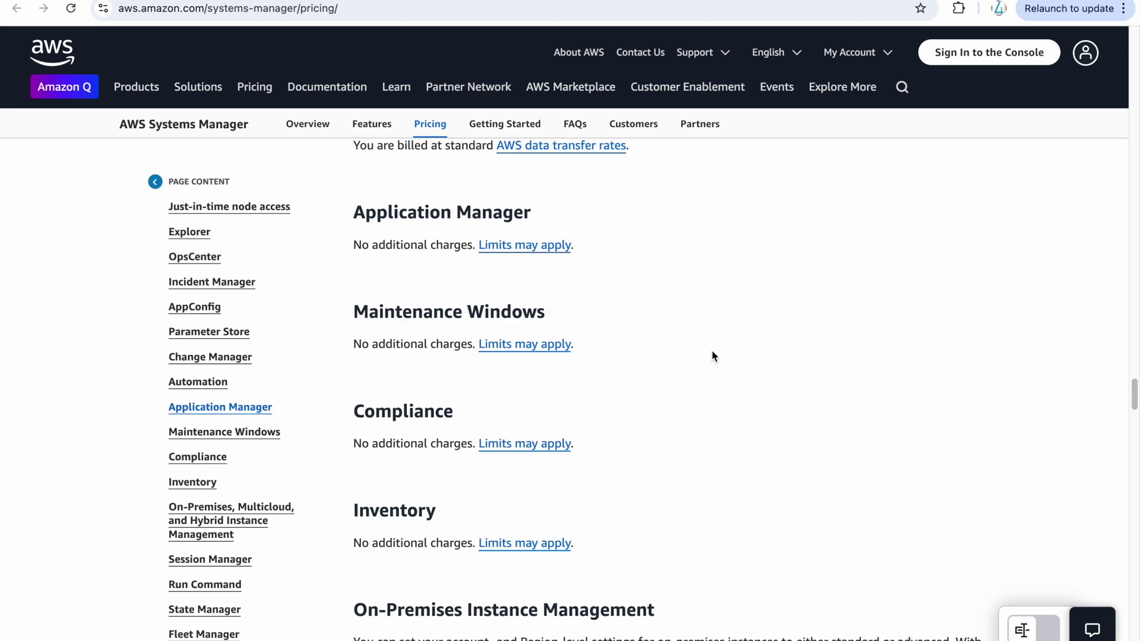
pyautogui.moveTo(356, 311); pyautogui.dragTo(580, 316)
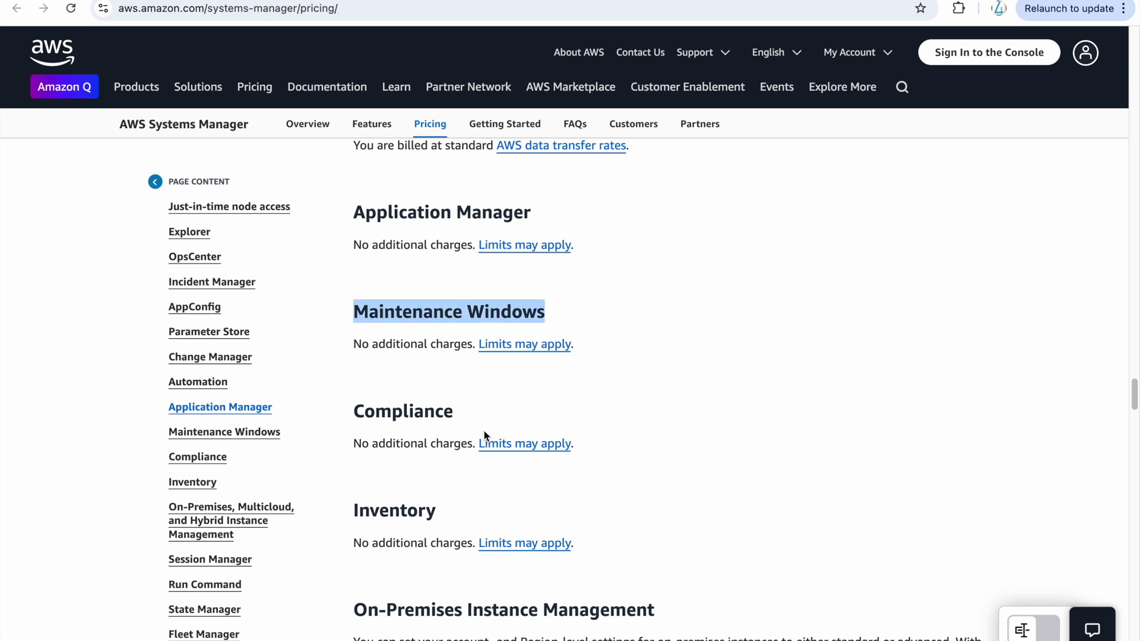
pyautogui.scroll(-1, 484, 437)
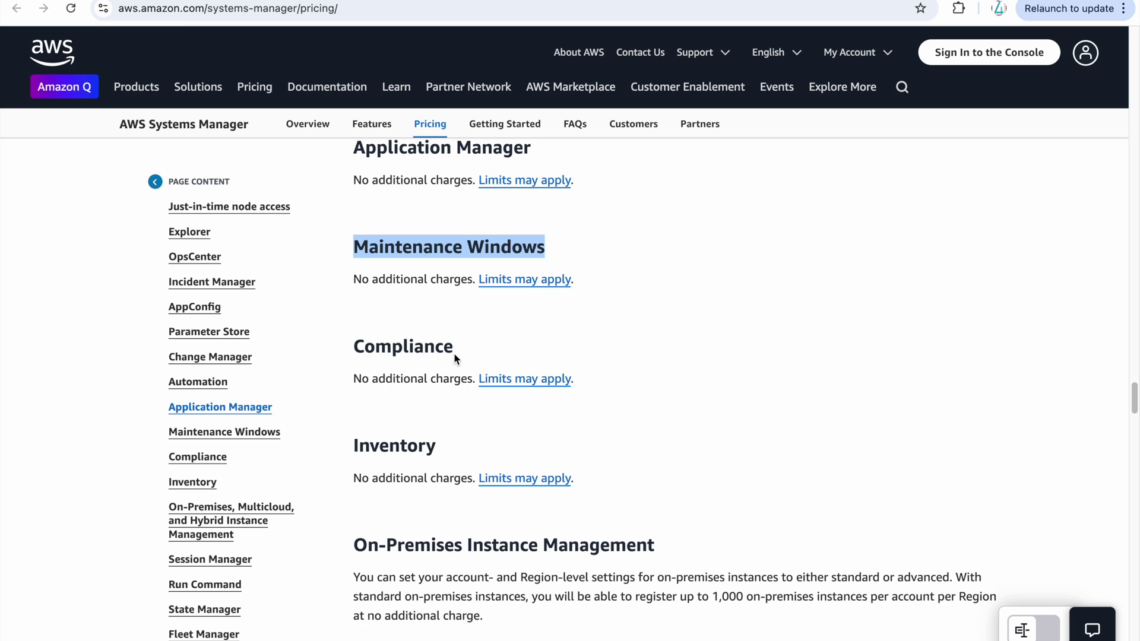
pyautogui.scroll(2, 465, 390)
pyautogui.scroll(4, 465, 392)
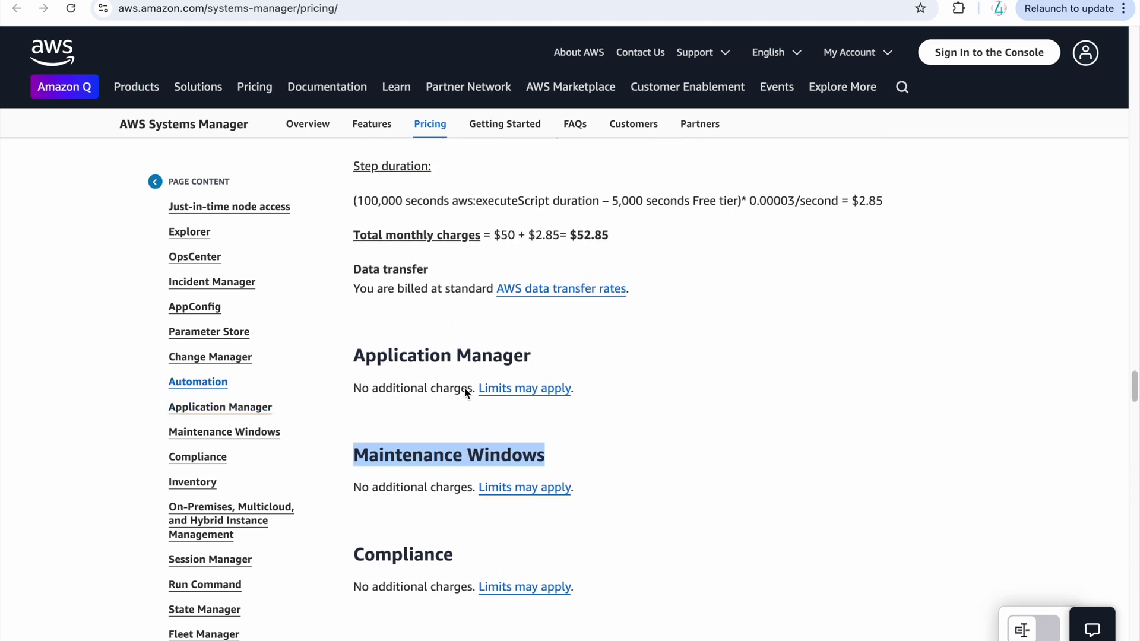
pyautogui.scroll(6, 465, 392)
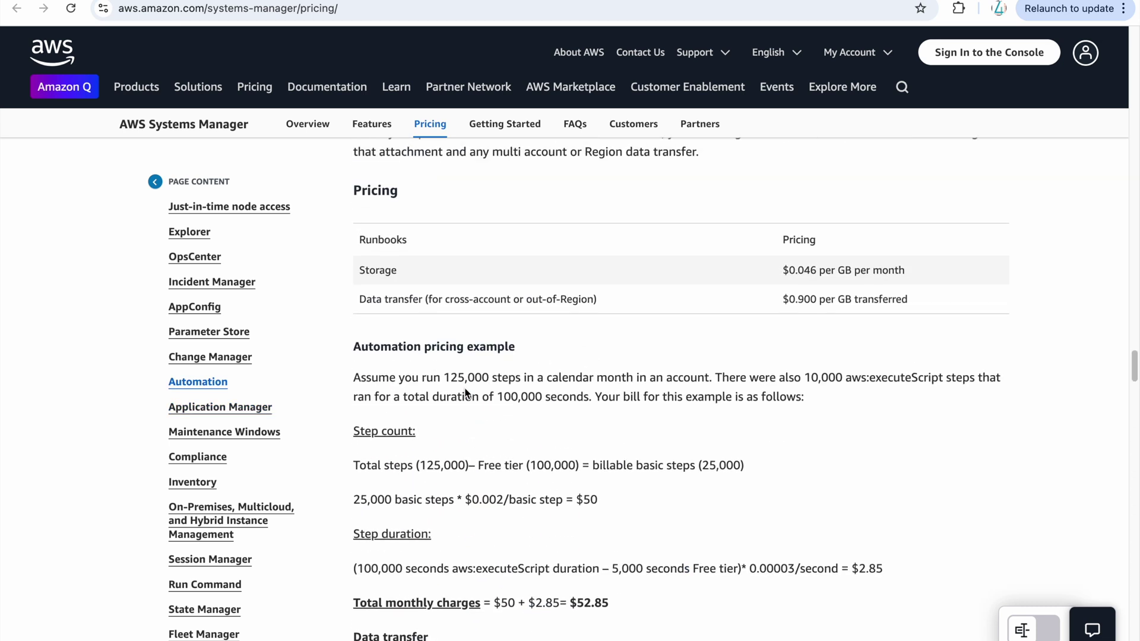
pyautogui.scroll(-8, 465, 390)
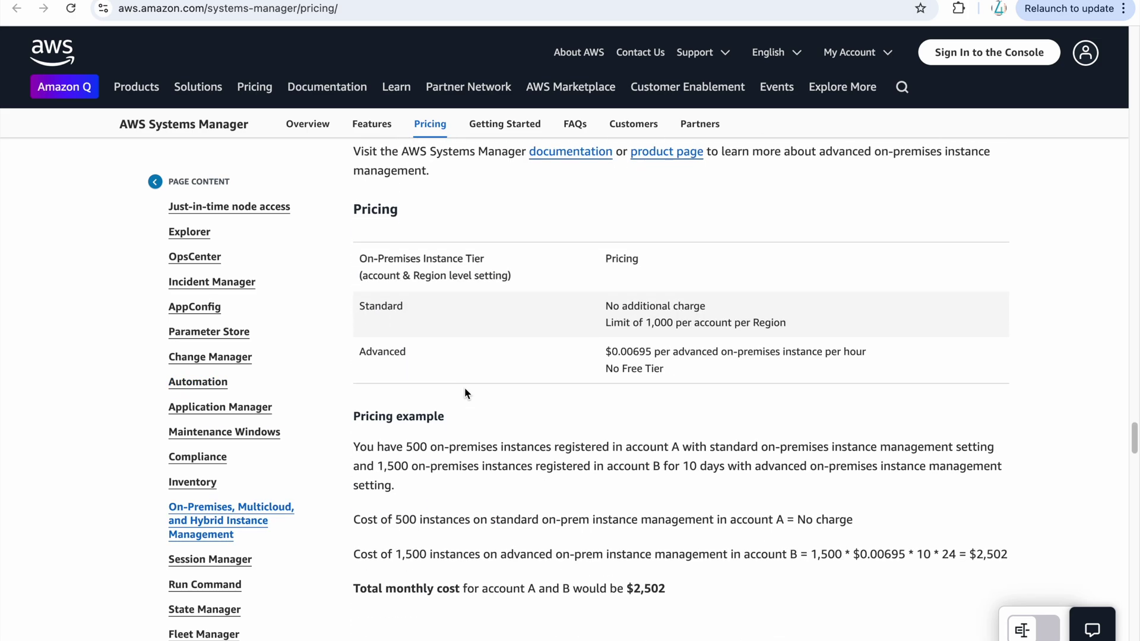
pyautogui.scroll(-3, 465, 392)
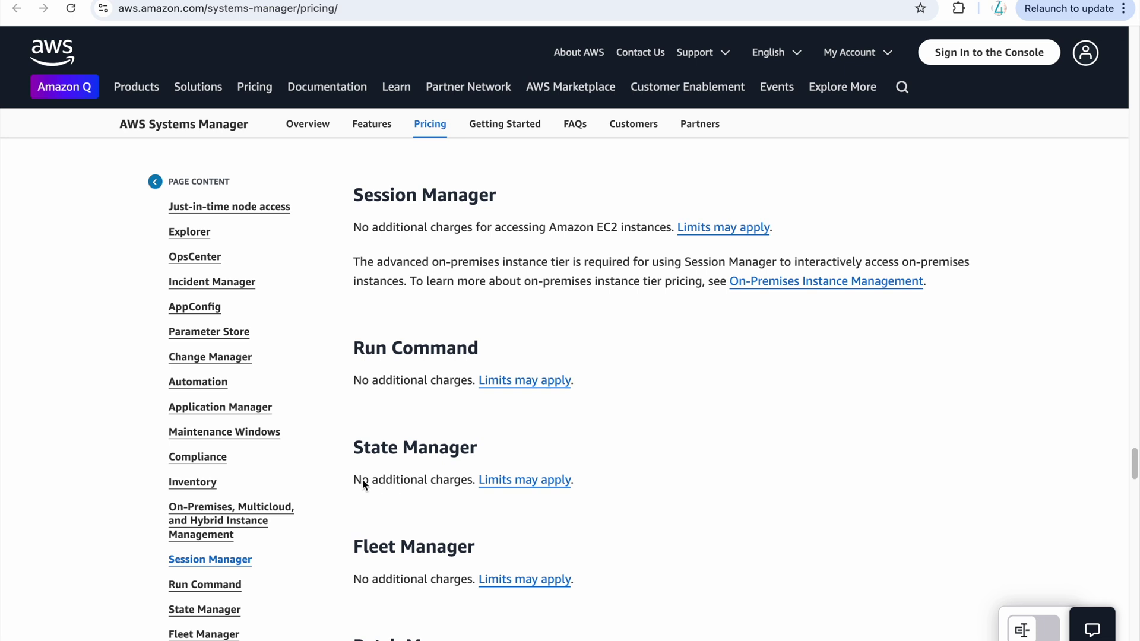
pyautogui.scroll(-2, 369, 478)
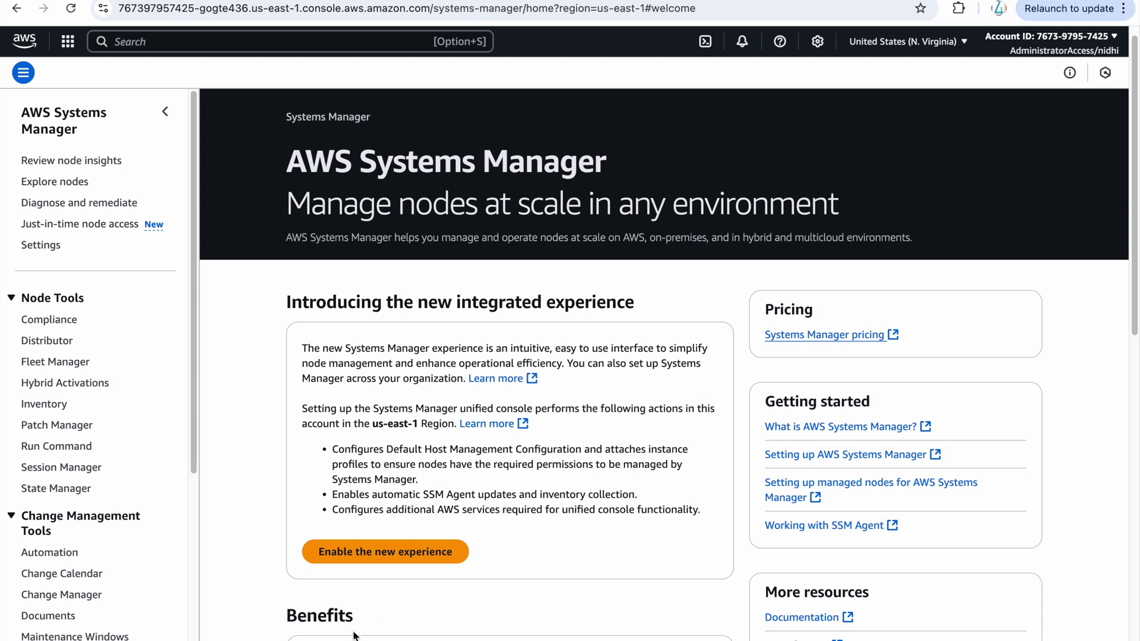
# - Get started with Fleet Manager, open the Default Host Management Configuration page and highlight the first listed benefits of managed instances
pyautogui.scroll(-1, 173, 525)
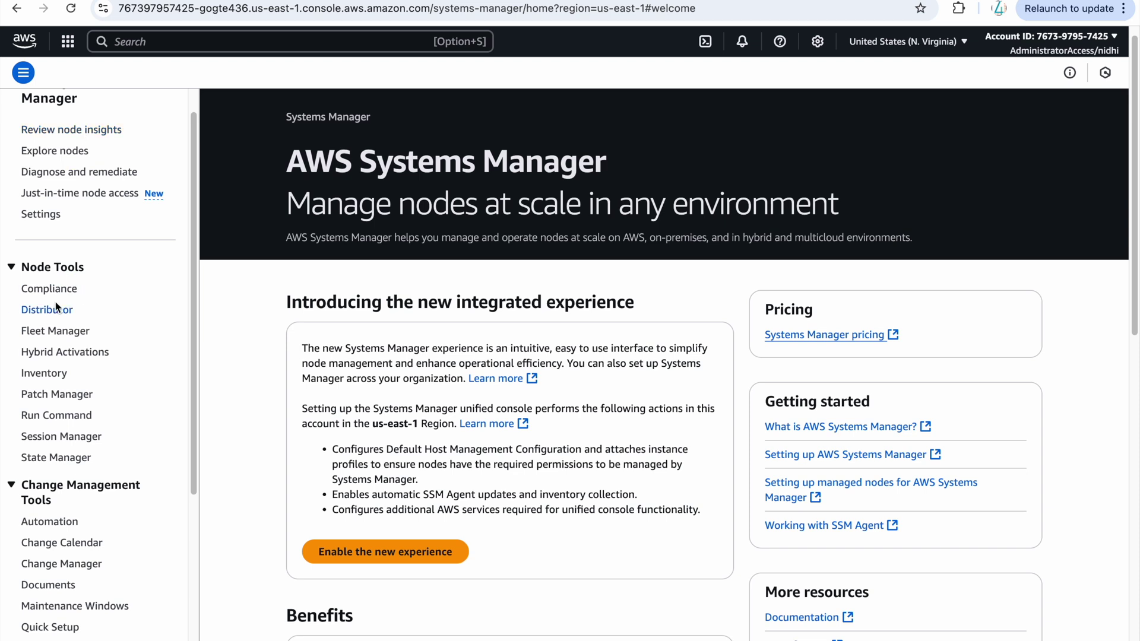
pyautogui.click(66, 334)
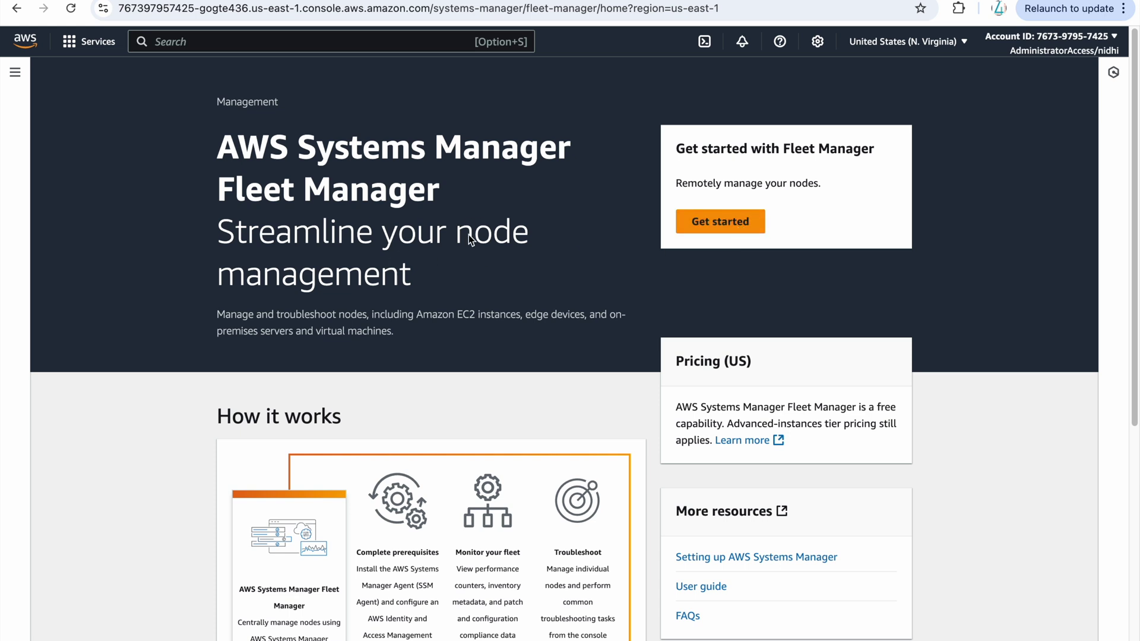
pyautogui.click(704, 224)
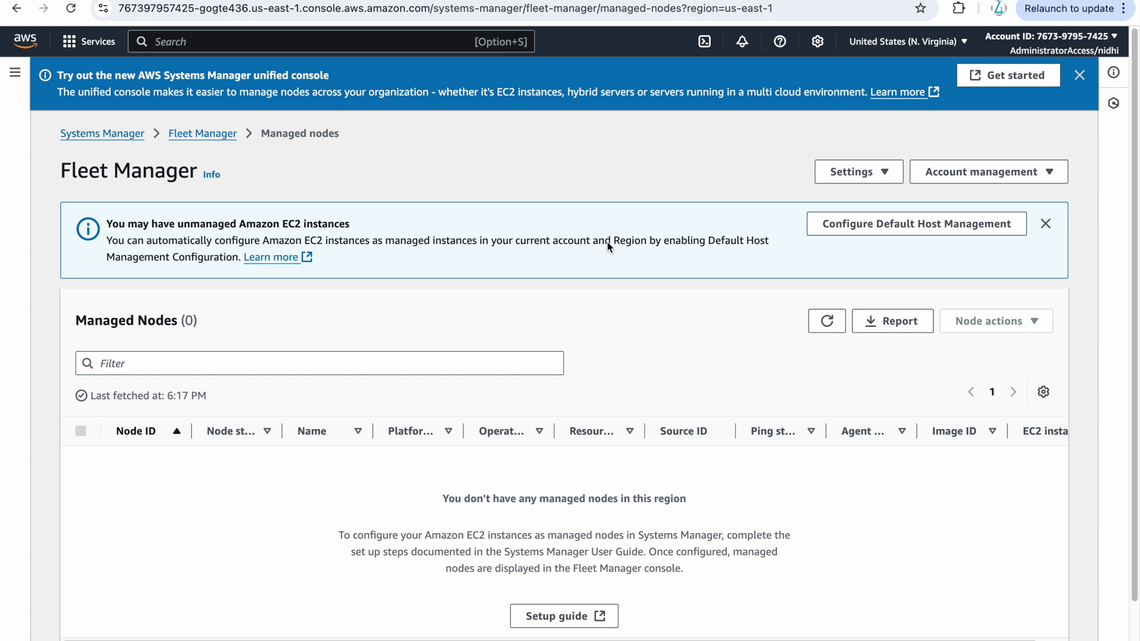
pyautogui.doubleClick(636, 242)
pyautogui.click(974, 229)
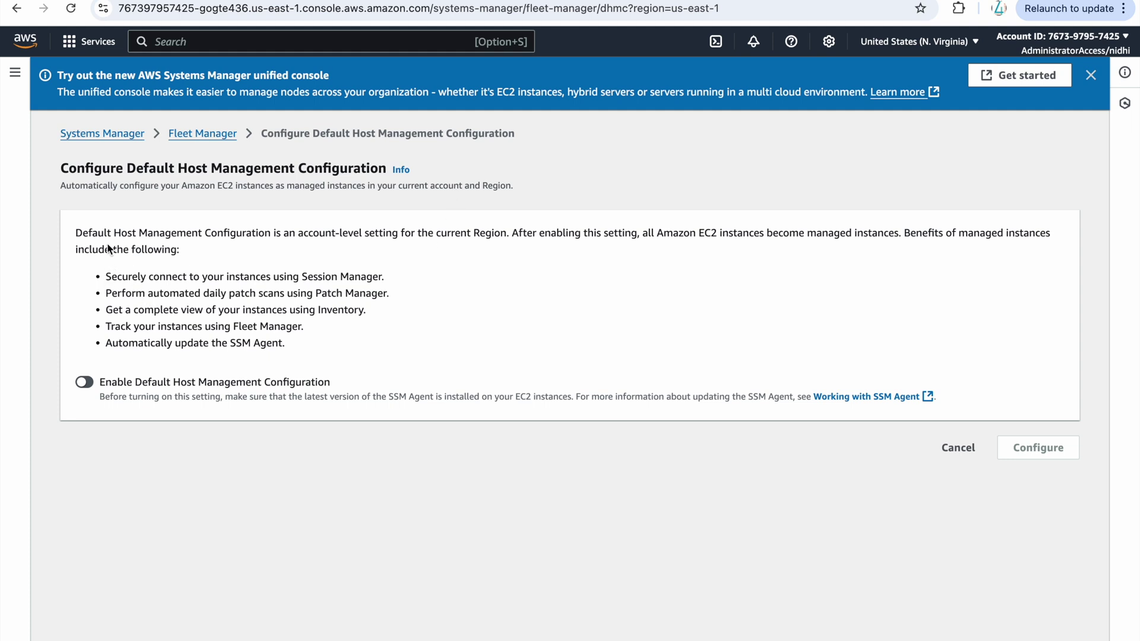
pyautogui.moveTo(104, 281); pyautogui.dragTo(305, 292)
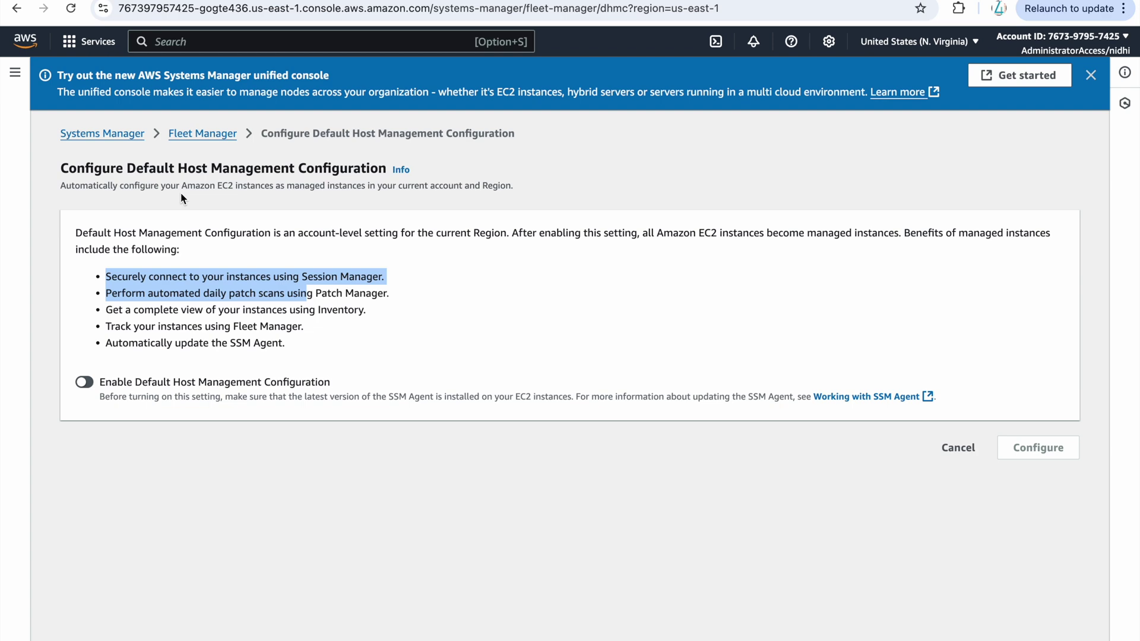
# - Switch to the user guide page on AMIs with the SSM Agent preinstalled and review the operating system list and note
pyautogui.click(228, 1)
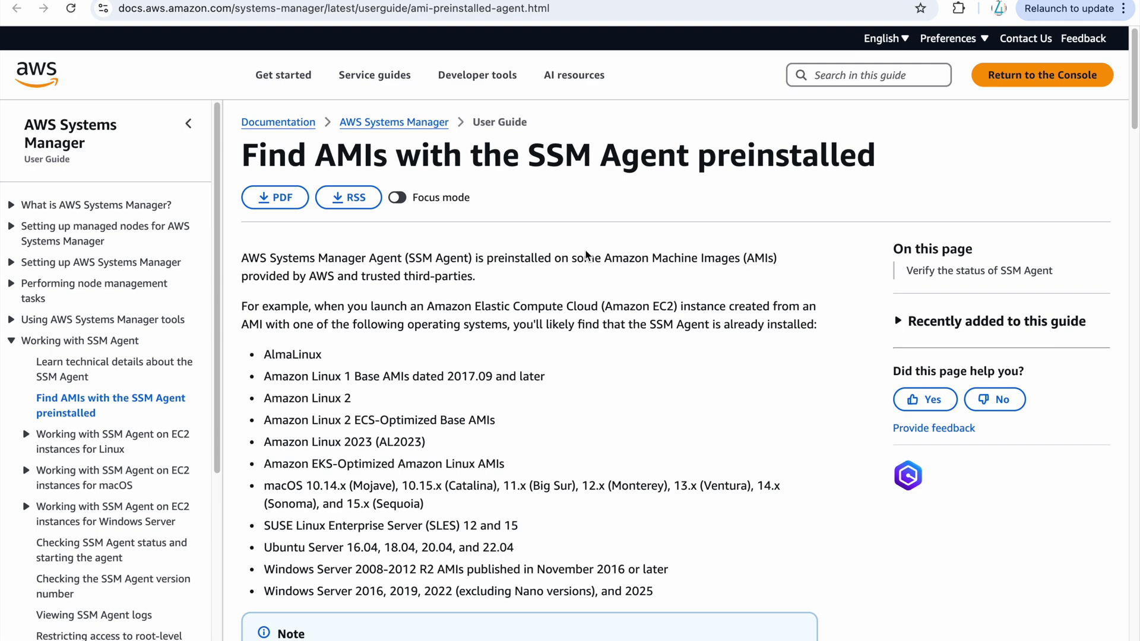
pyautogui.scroll(-2, 511, 366)
pyautogui.scroll(1, 509, 366)
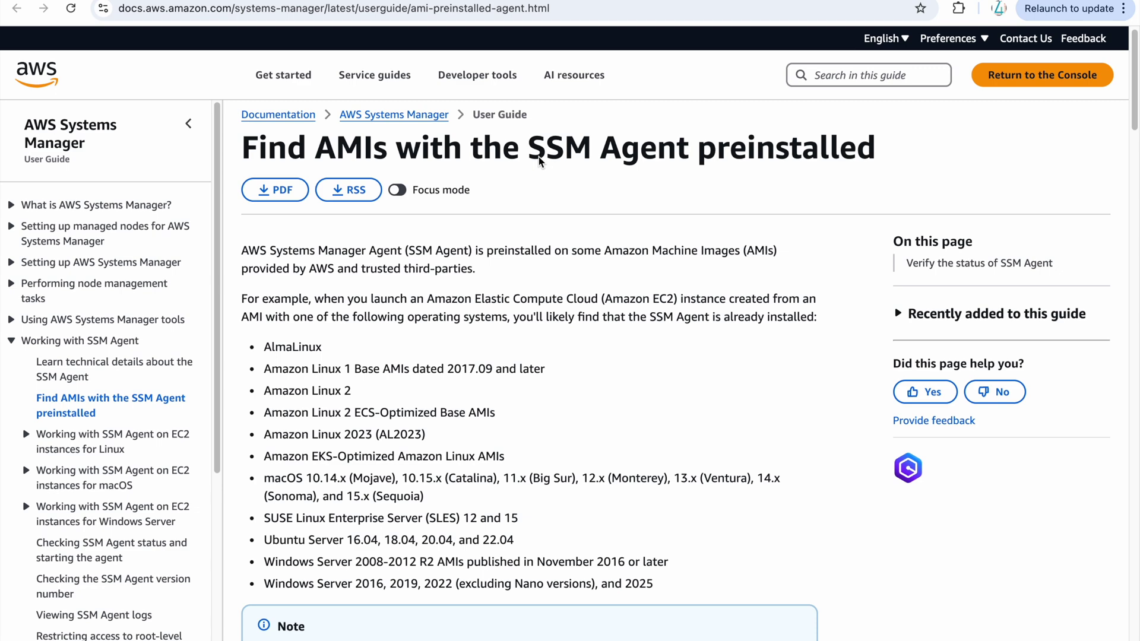
pyautogui.scroll(-1, 421, 404)
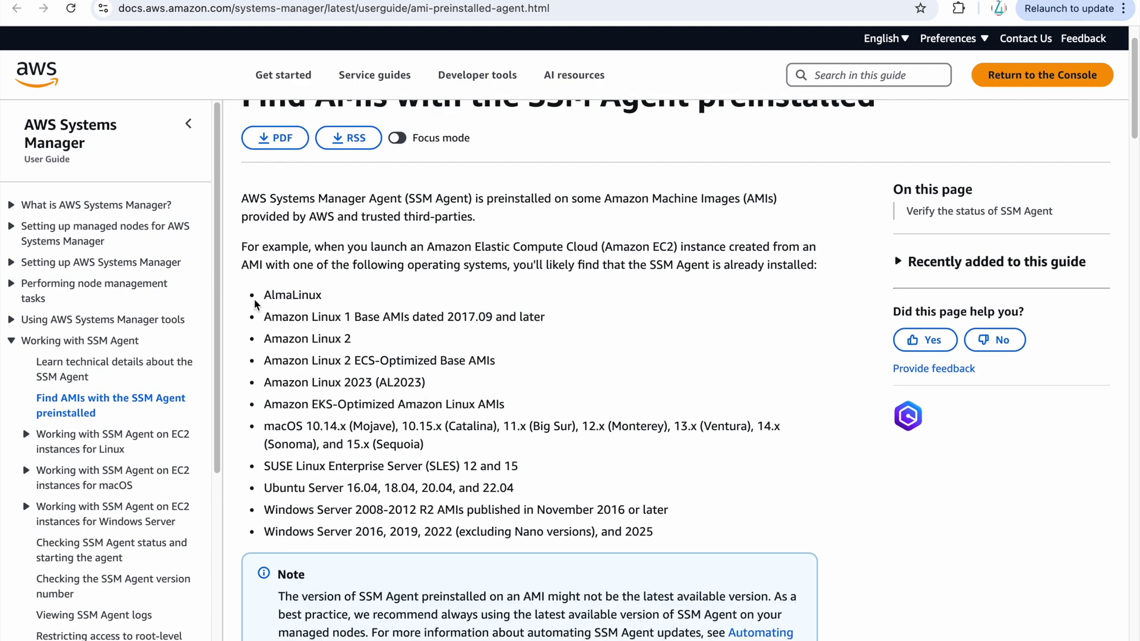
pyautogui.moveTo(261, 295); pyautogui.dragTo(425, 377)
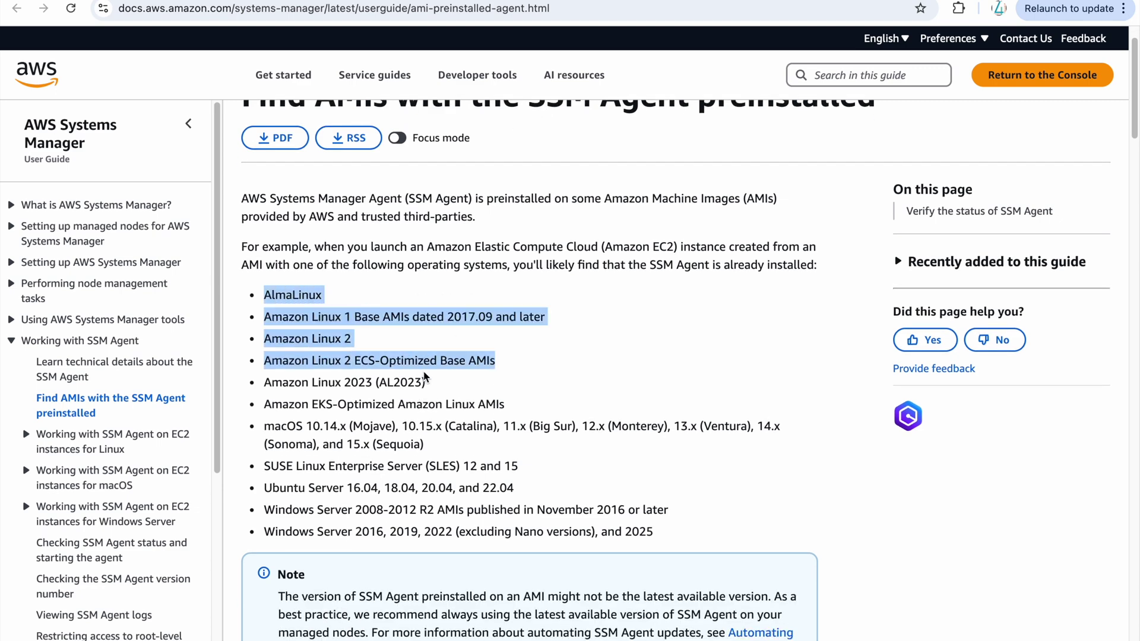
pyautogui.scroll(1, 425, 377)
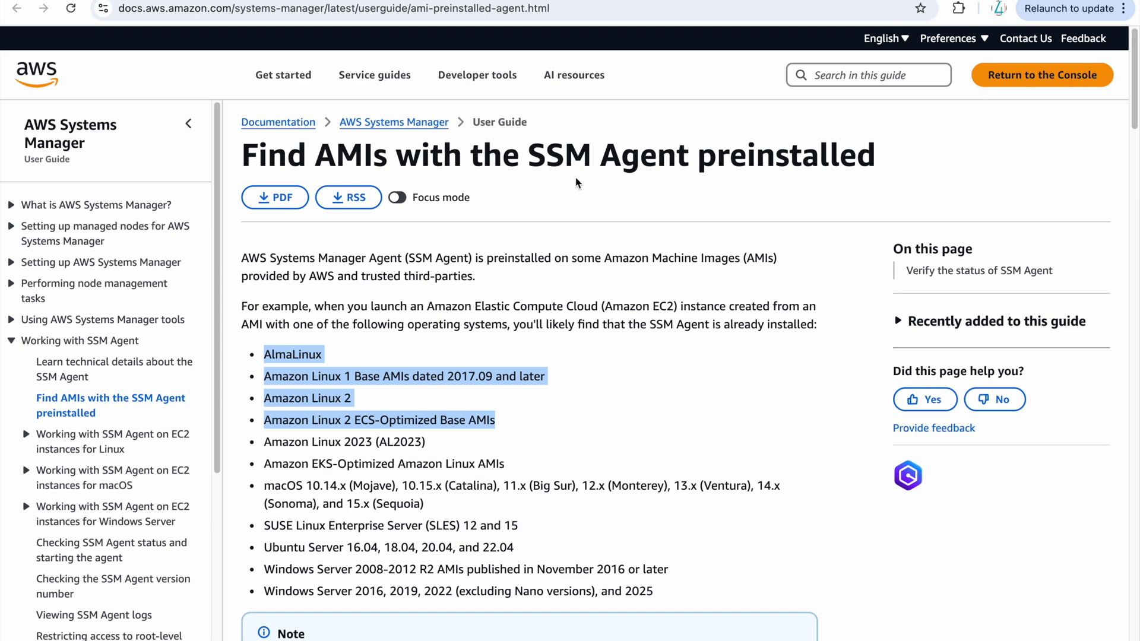
pyautogui.scroll(-2, 653, 276)
pyautogui.moveTo(261, 233); pyautogui.dragTo(690, 475)
pyautogui.scroll(-3, 398, 458)
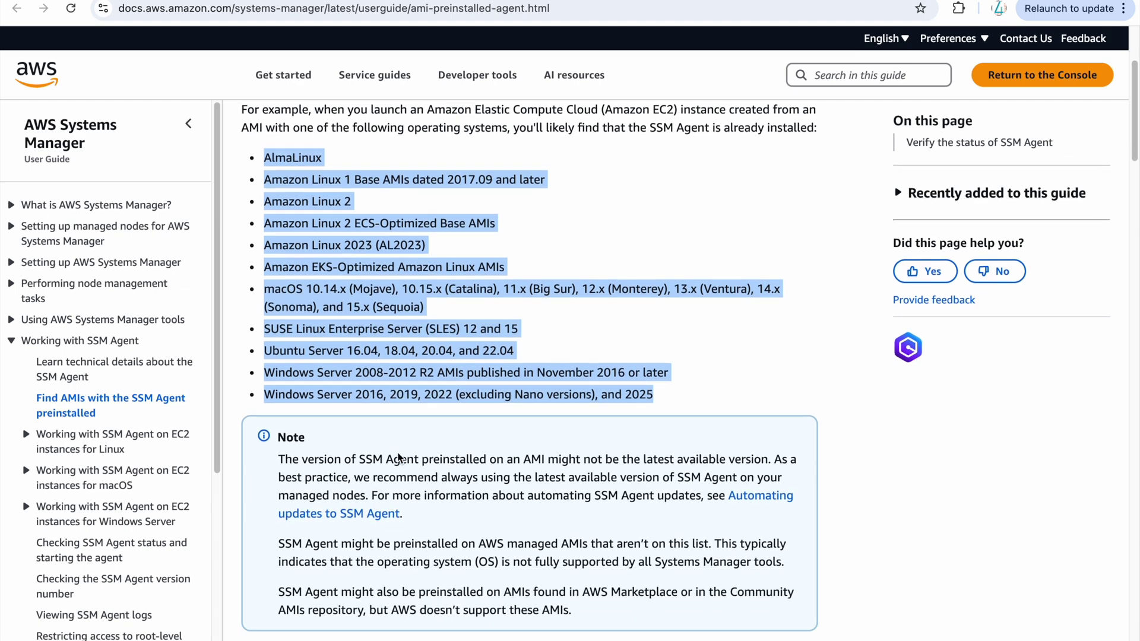
pyautogui.scroll(1, 397, 453)
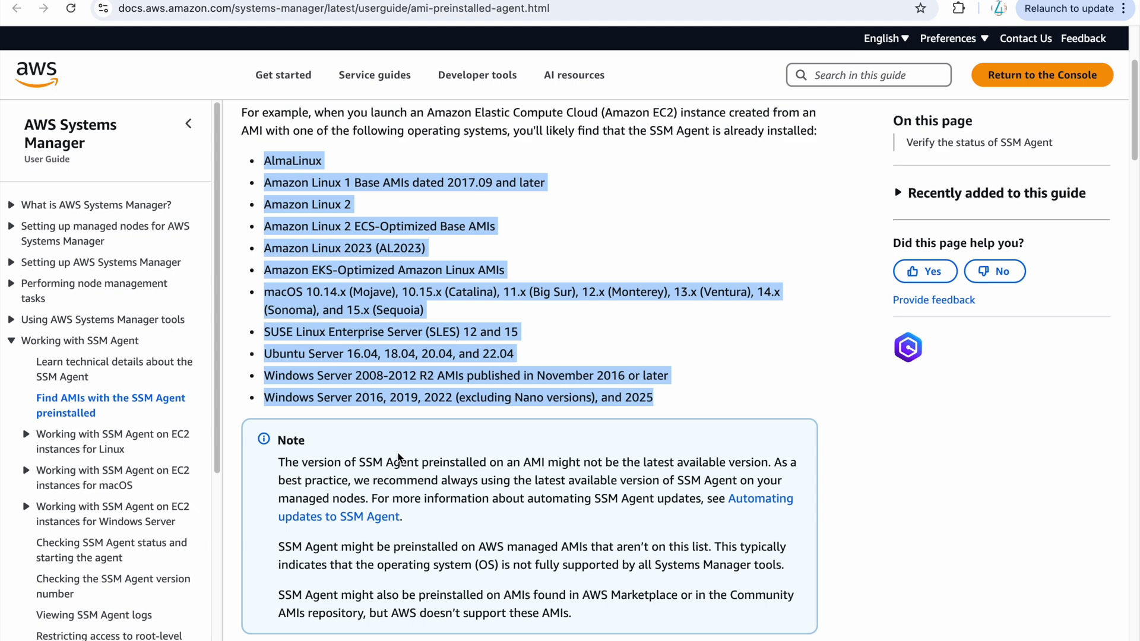
# - Return to the Fleet Manager configuration, enable Default Host Management Configuration and choose ssm-role as its IAM role
pyautogui.hotkey('ctrl', 'Tab')
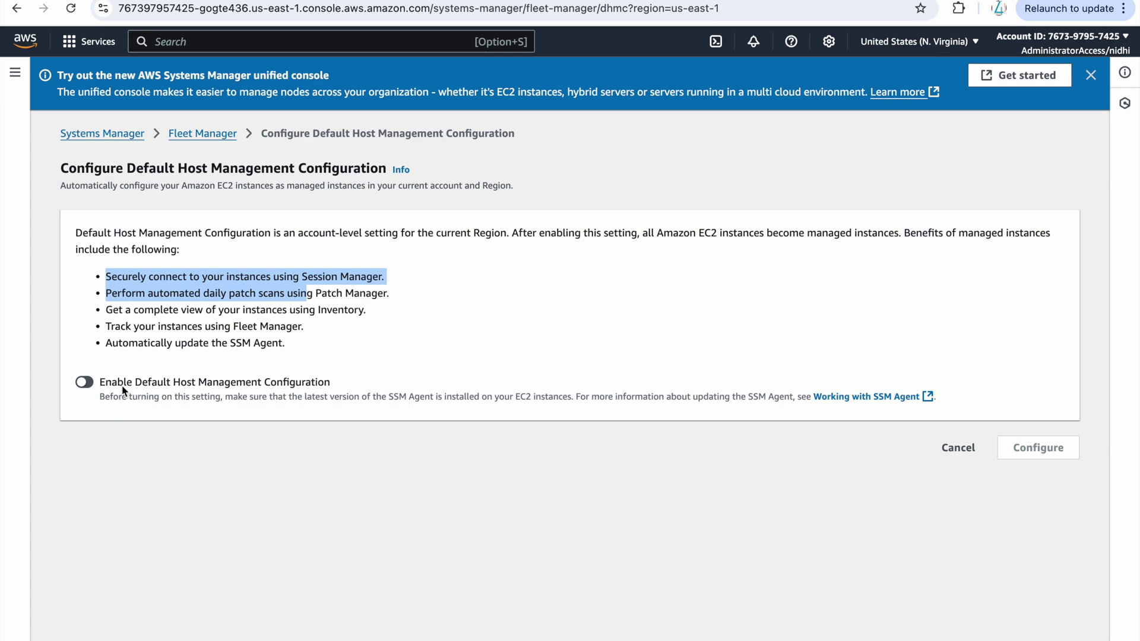
pyautogui.click(93, 387)
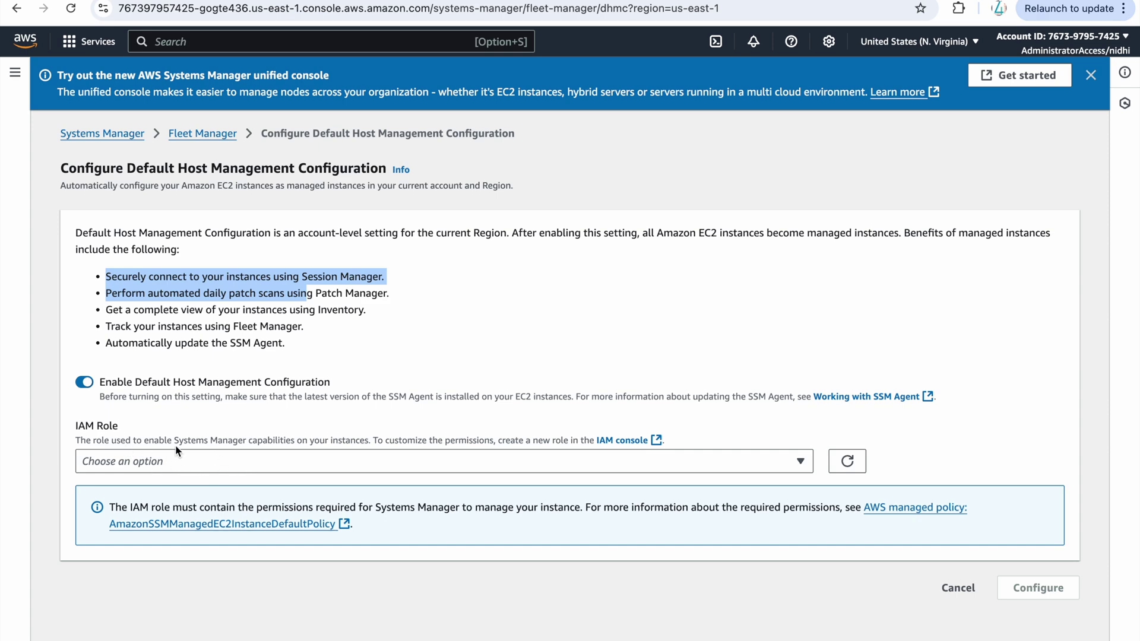
pyautogui.click(214, 469)
pyautogui.write('ssm')
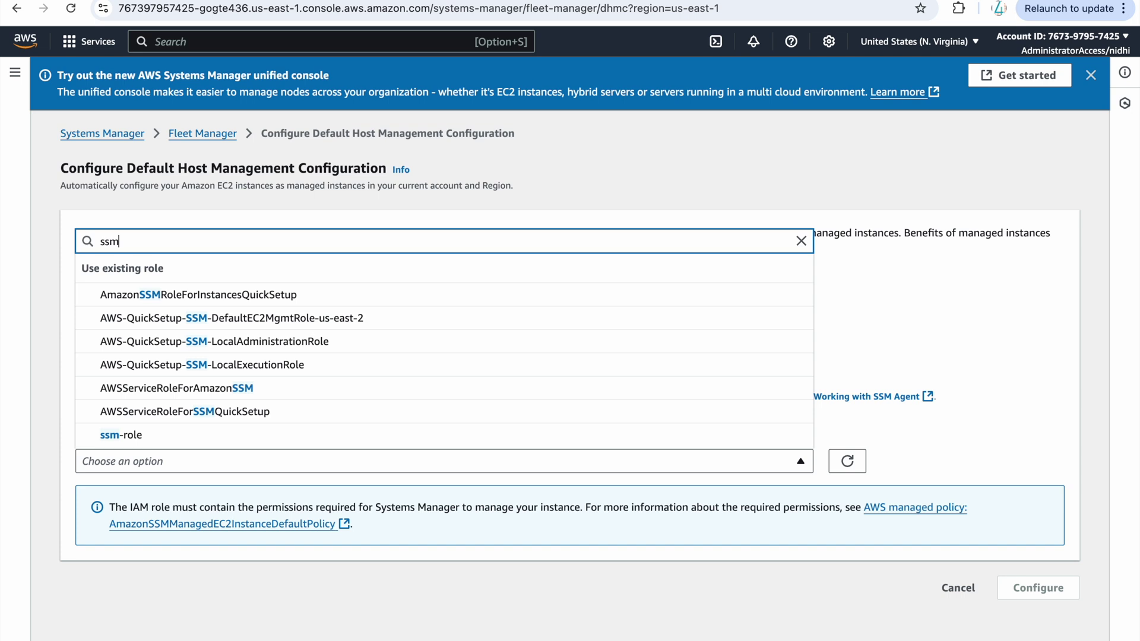
pyautogui.click(221, 437)
# - Open the IAM roles list, search for "ssm-" and check the trusted entity of ssm-role
pyautogui.click(443, 41)
pyautogui.write('IAM')
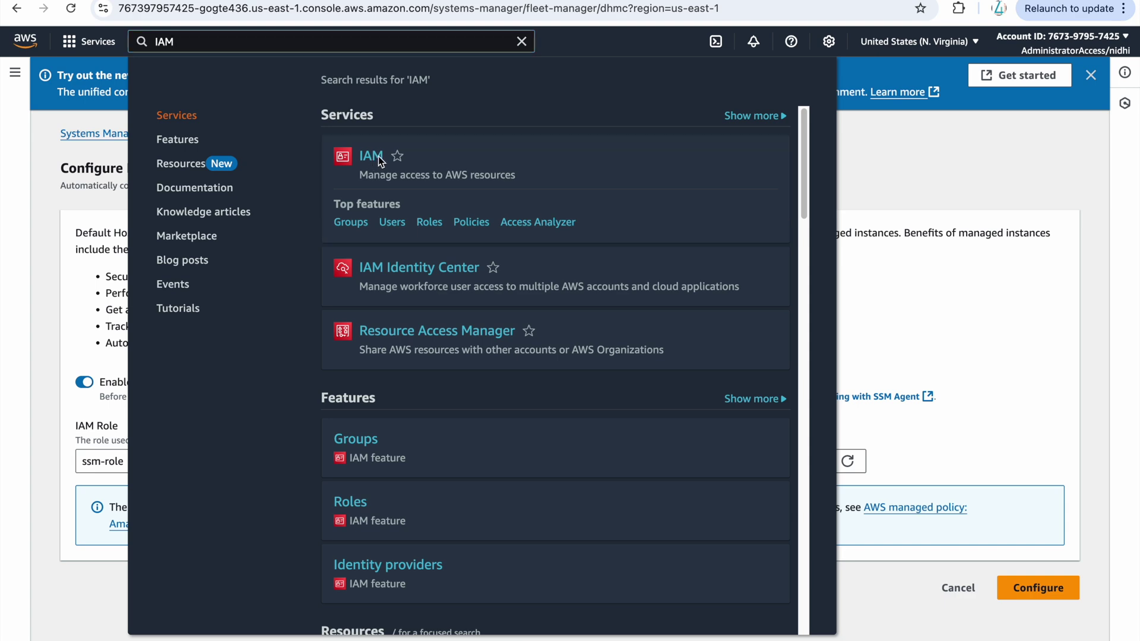
pyautogui.click(372, 157)
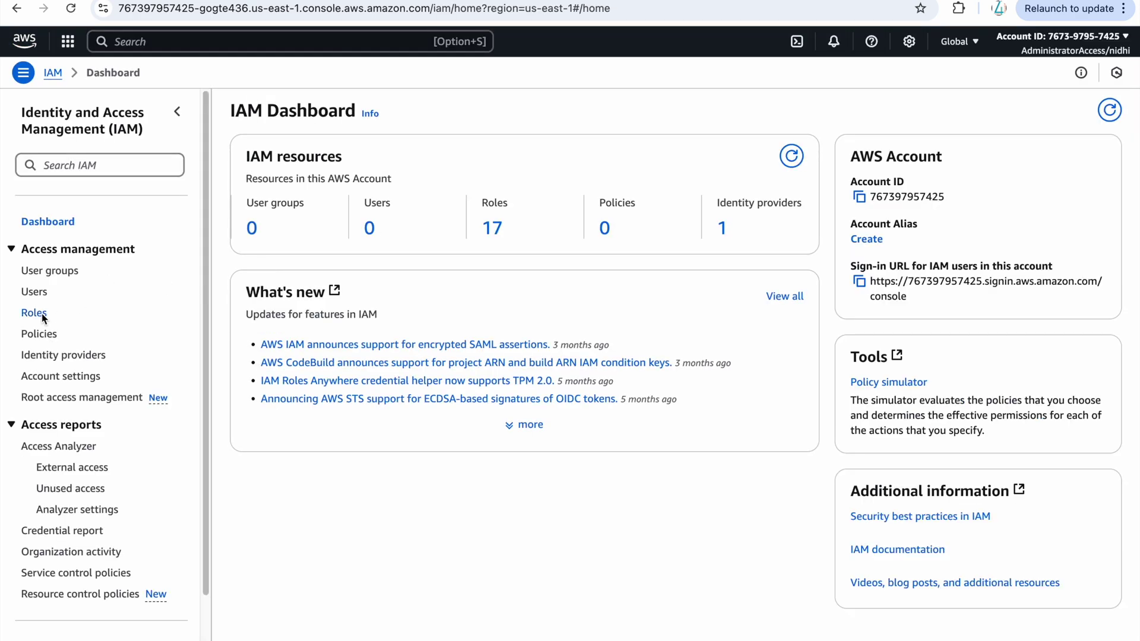
pyautogui.click(42, 315)
pyautogui.click(345, 159)
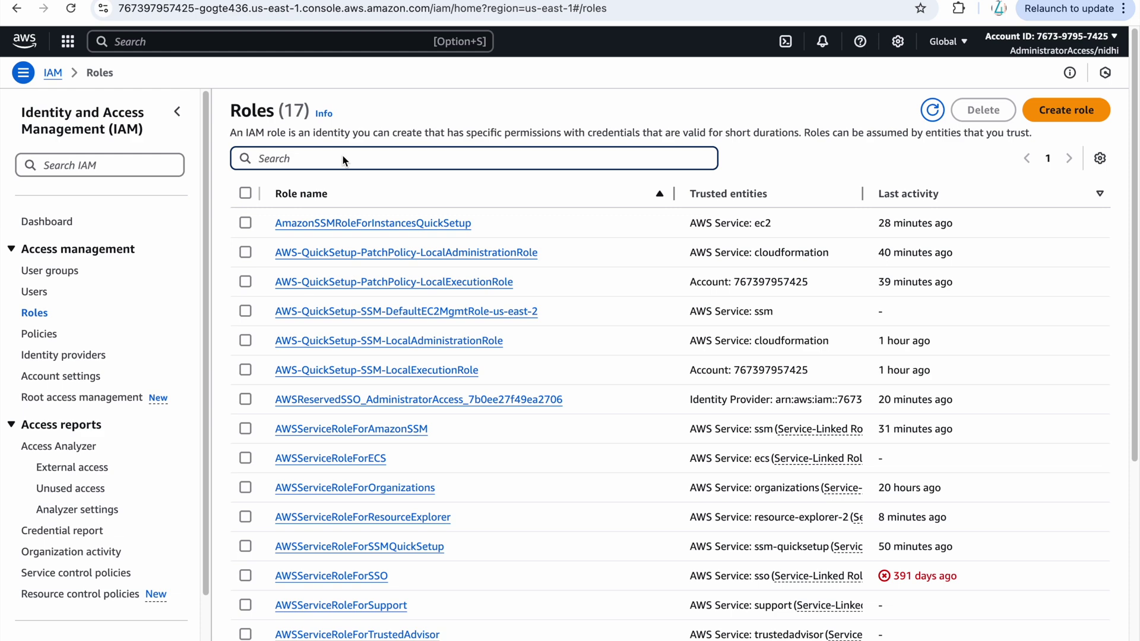
pyautogui.write('ssm-')
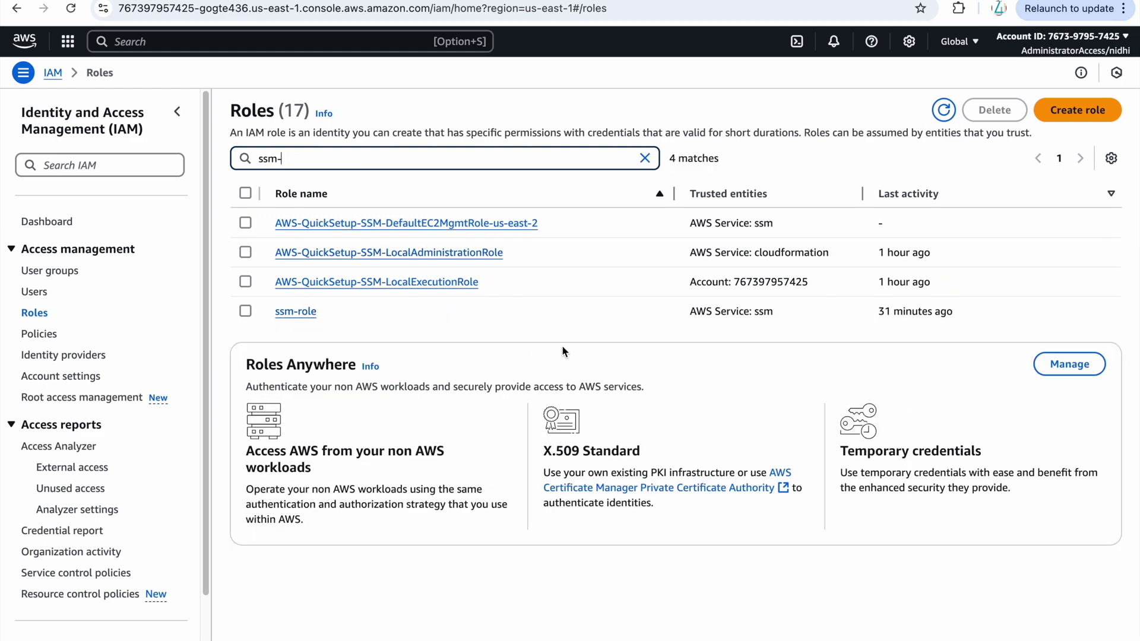
pyautogui.tripleClick(763, 312)
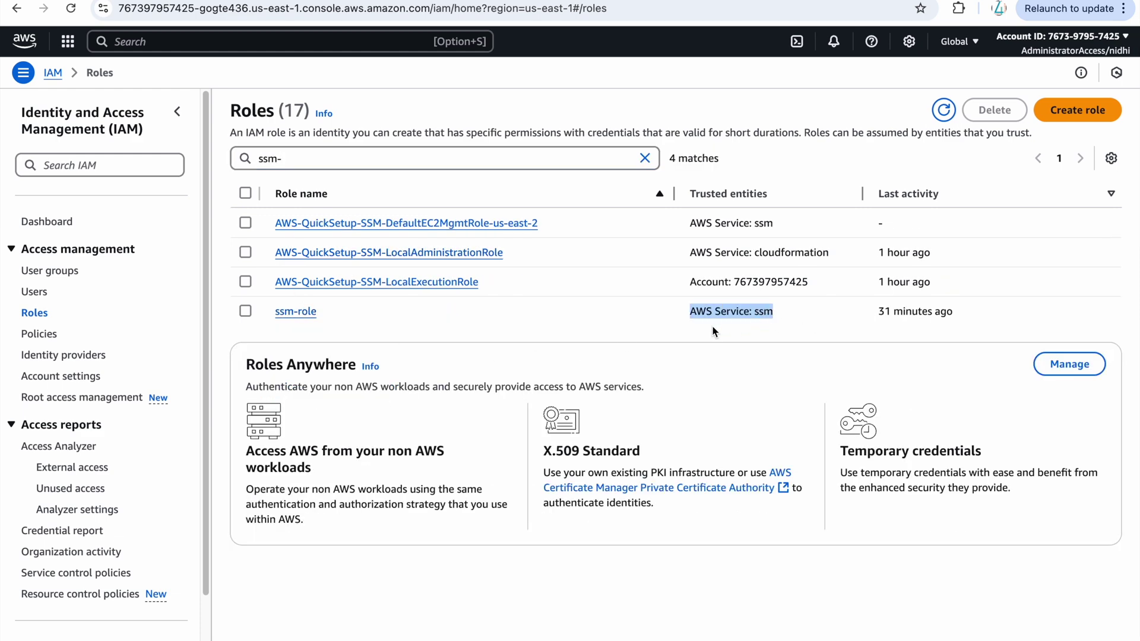
# - Start a new IAM role with an AWS service as trusted entity and Systems Manager as the use case
pyautogui.click(1096, 114)
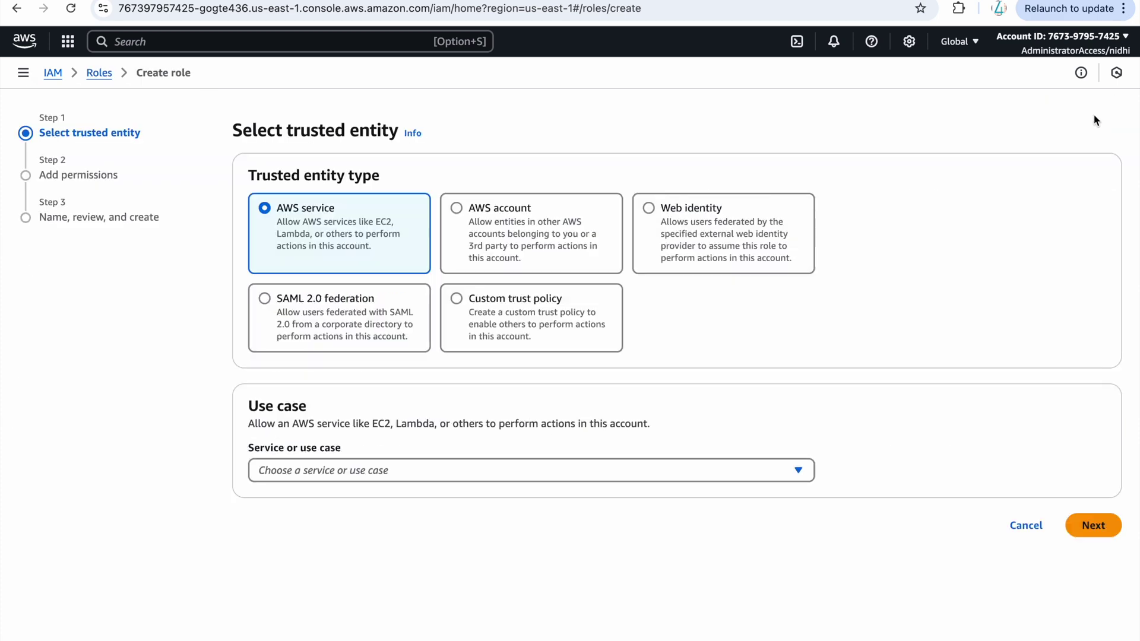
pyautogui.click(378, 479)
pyautogui.write('ssm')
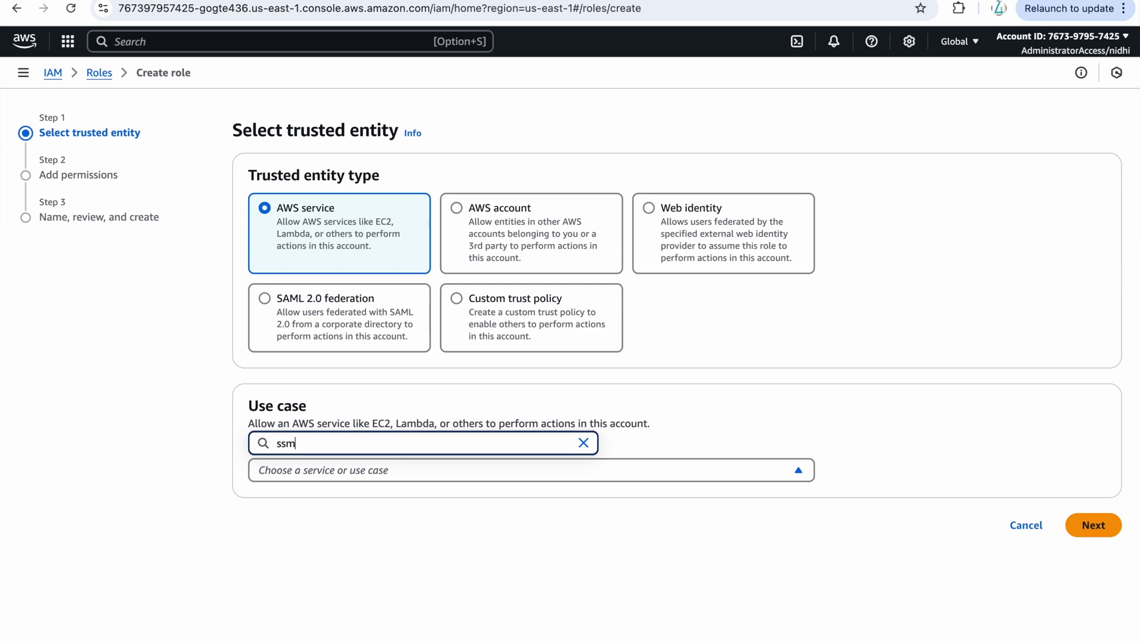
pyautogui.press('BackSpace')
pyautogui.press('BackSpace')
pyautogui.write('yst')
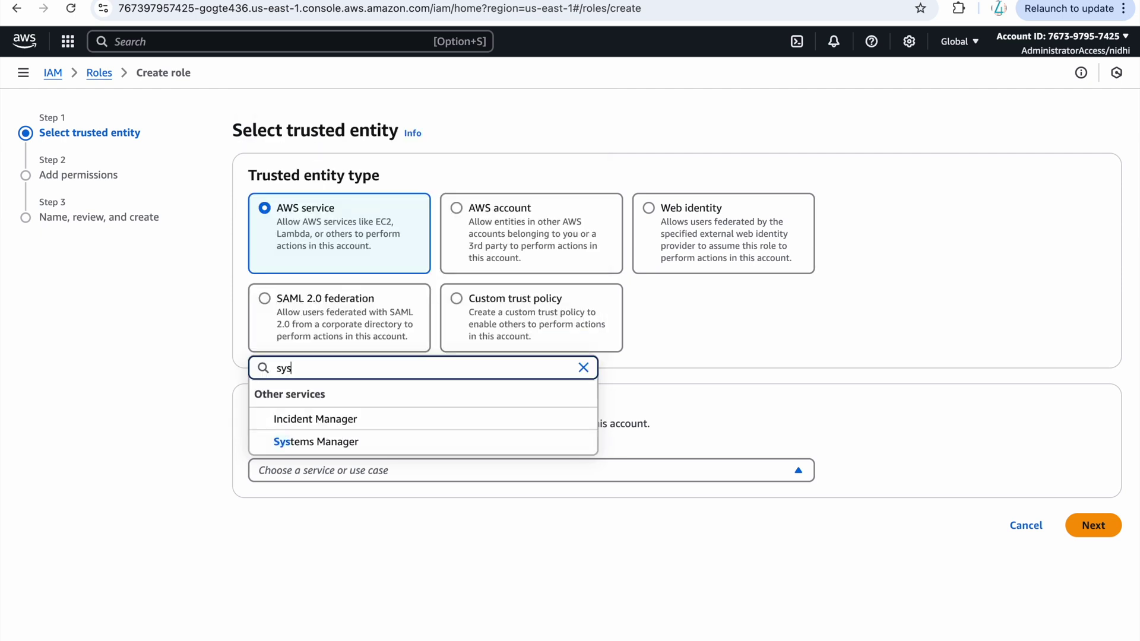
pyautogui.click(356, 454)
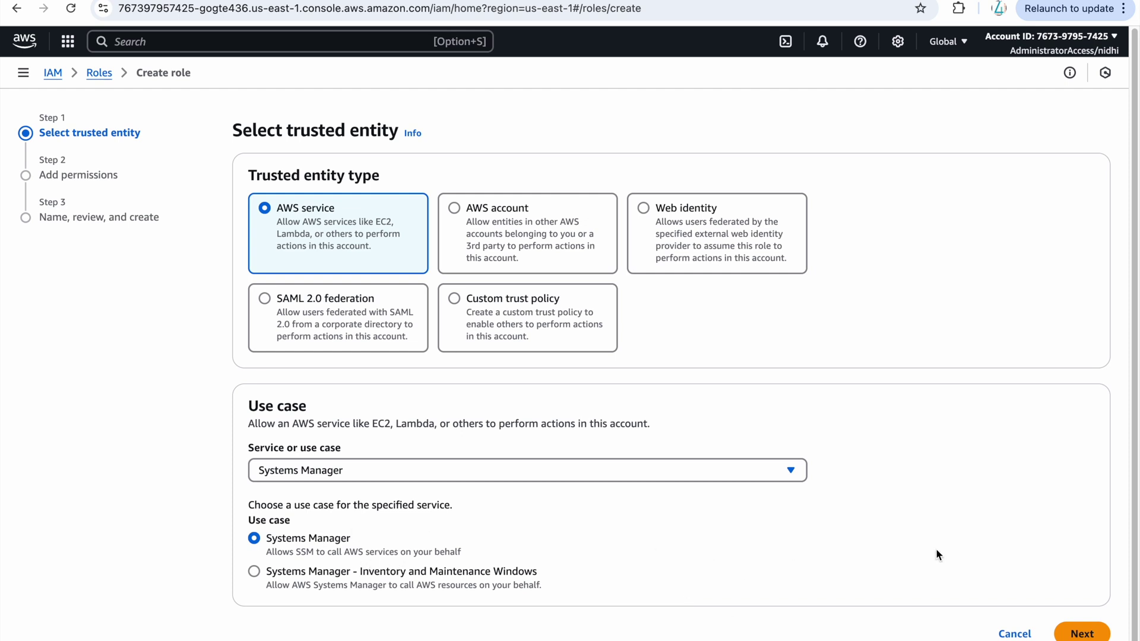
# - Add the AdministratorAccess policy to the new role, review the role summary and discard the role creation
pyautogui.click(1083, 633)
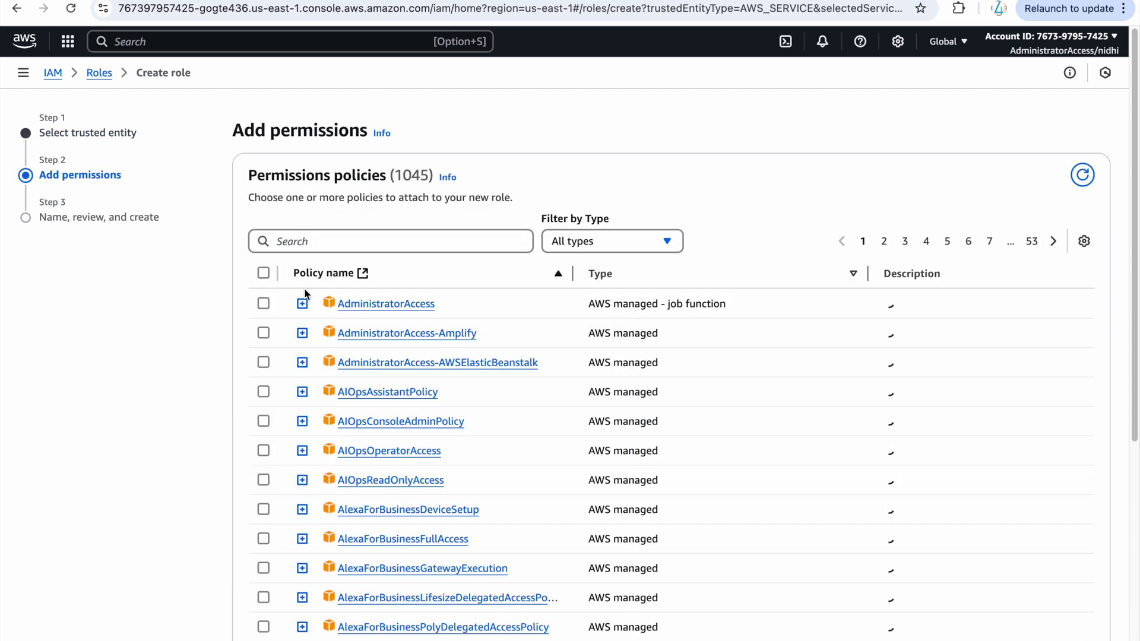
pyautogui.click(264, 304)
pyautogui.scroll(-5, 638, 408)
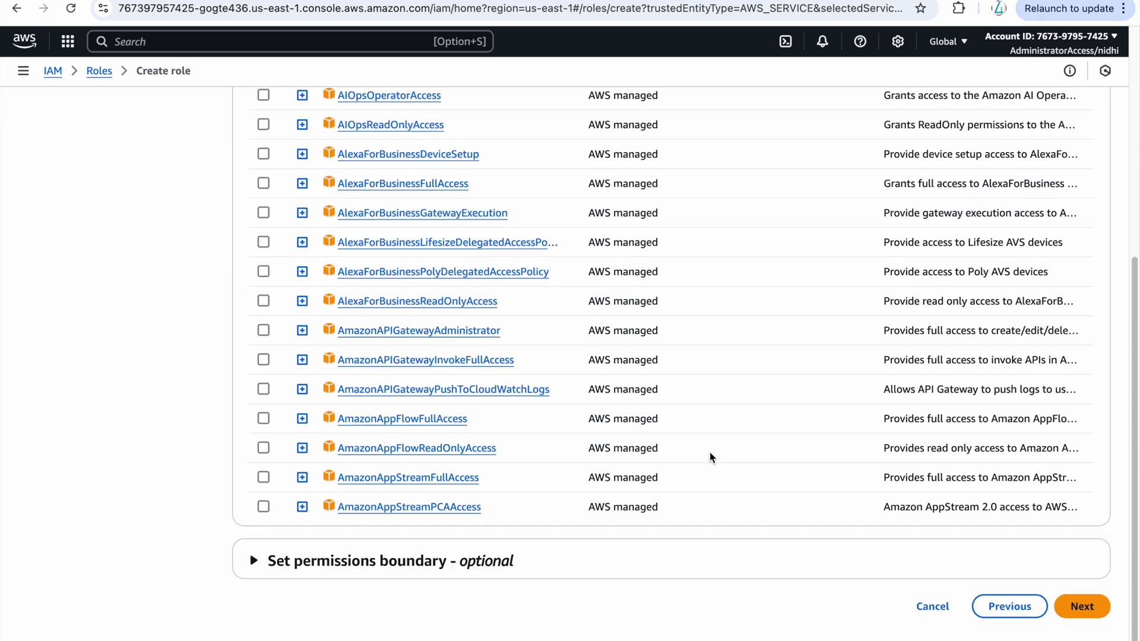
pyautogui.click(1082, 606)
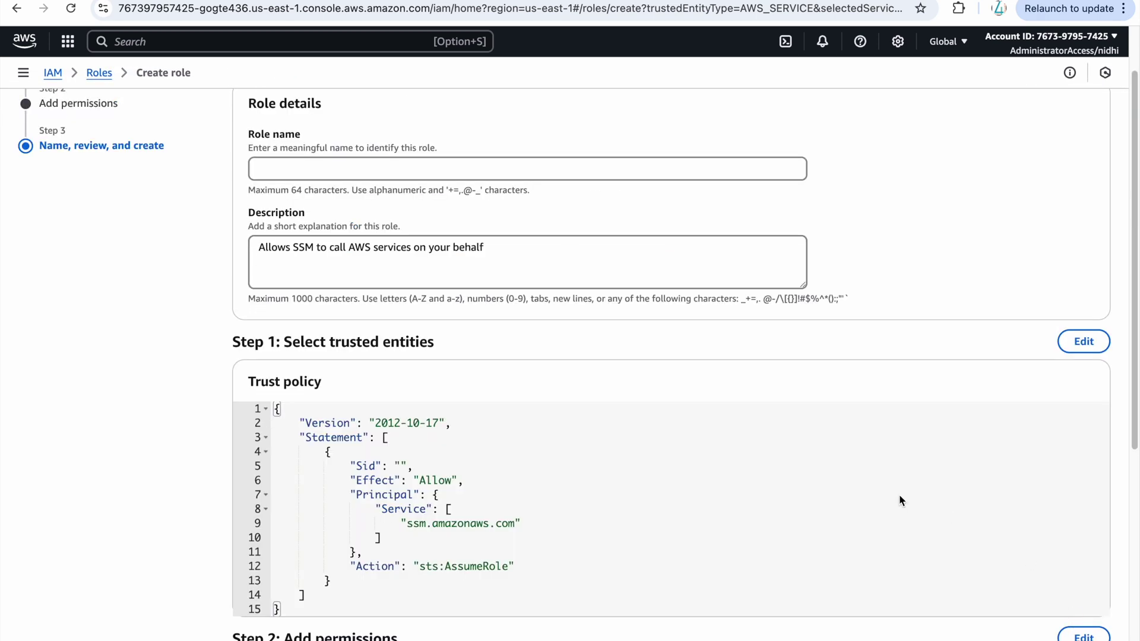
pyautogui.scroll(-4, 574, 590)
pyautogui.scroll(-2, 573, 593)
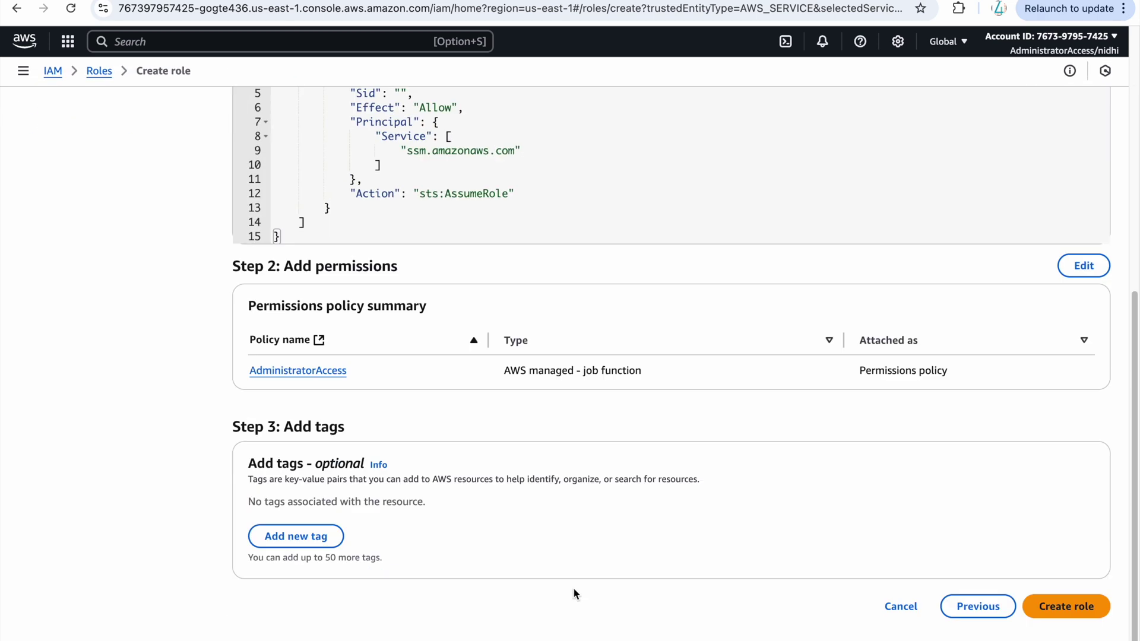
pyautogui.click(898, 609)
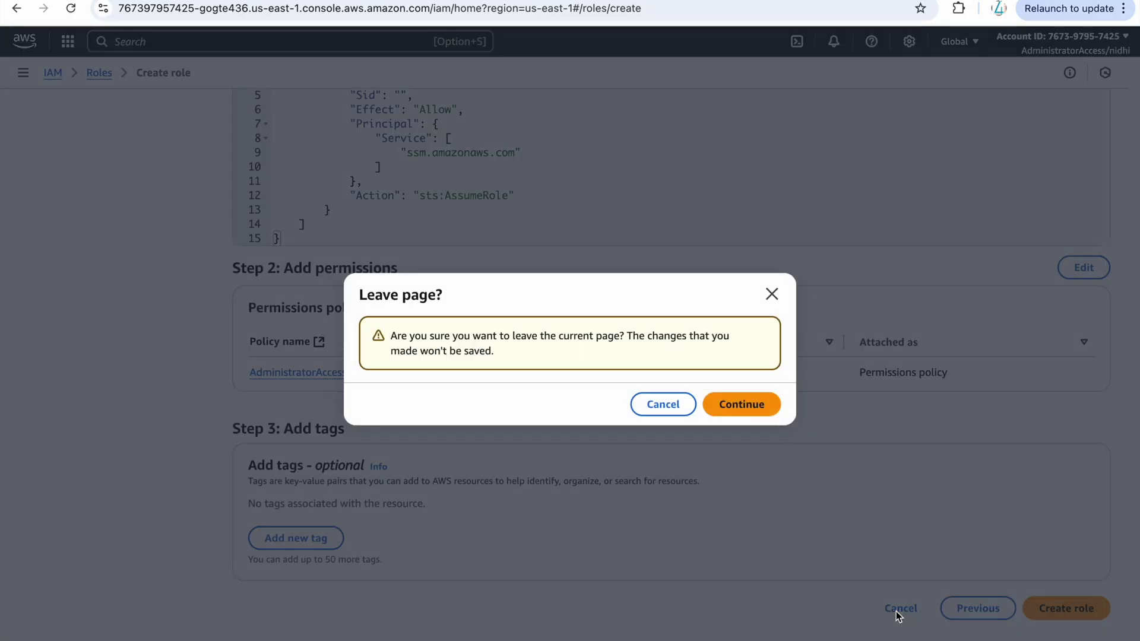
pyautogui.click(745, 406)
# - Go to Systems Manager, get started with Fleet Manager and open the Default Host Management Configuration page
pyautogui.click(310, 42)
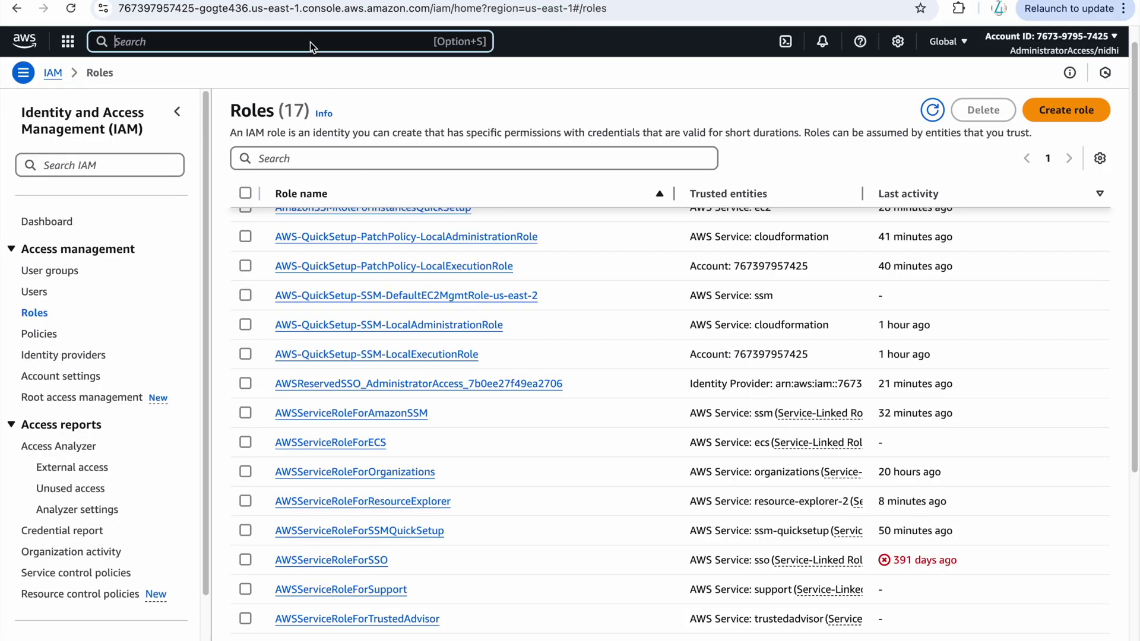
pyautogui.write('syste')
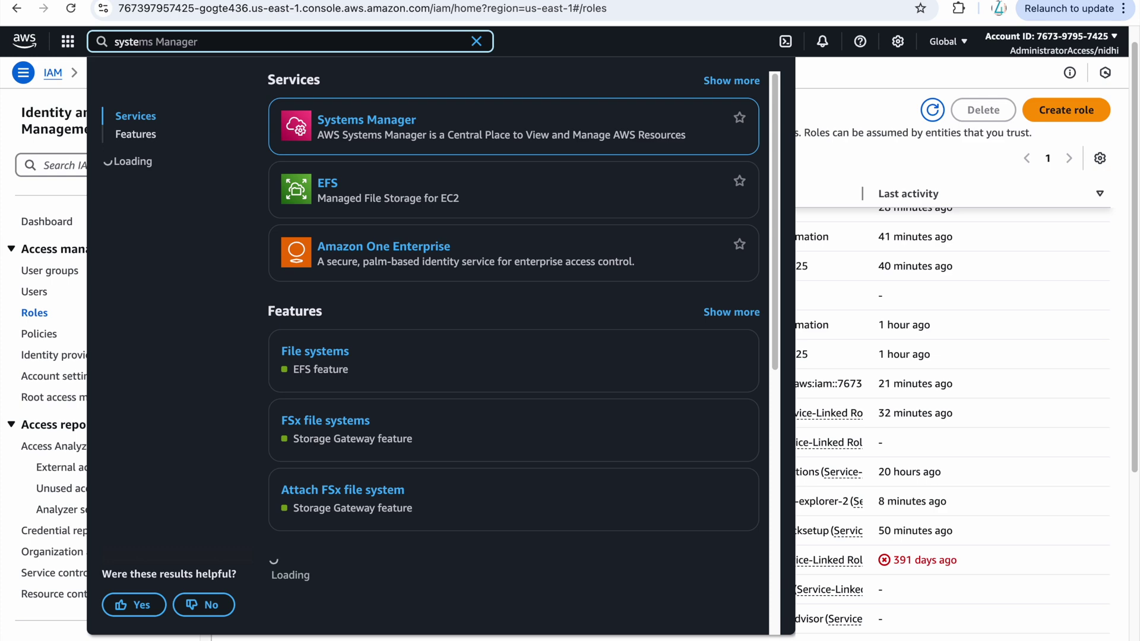
pyautogui.click(370, 119)
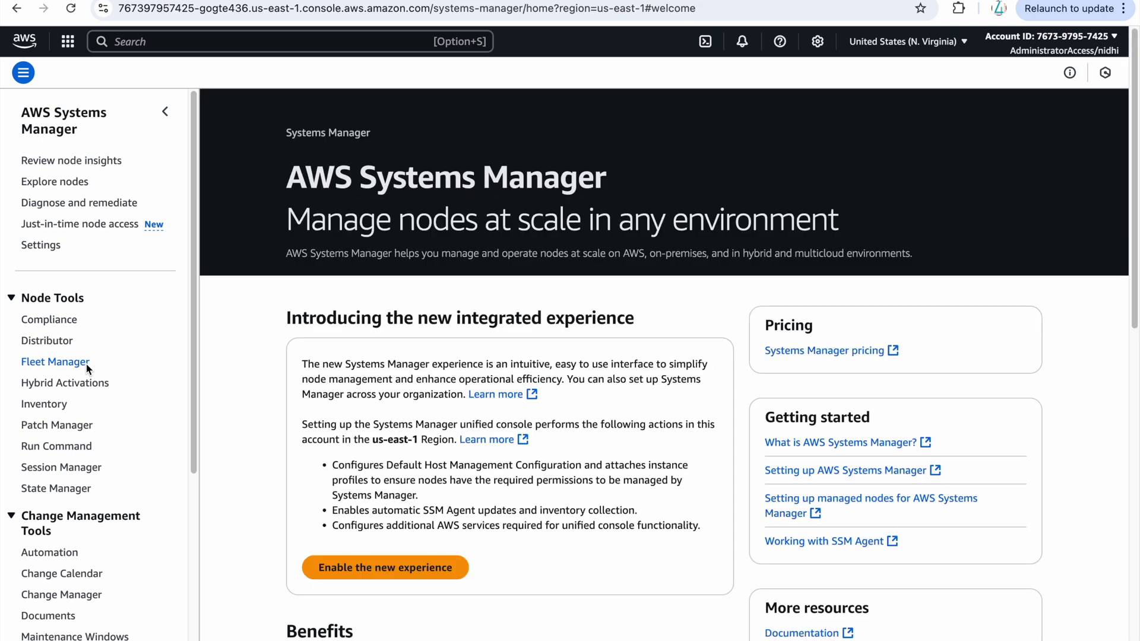
pyautogui.click(86, 365)
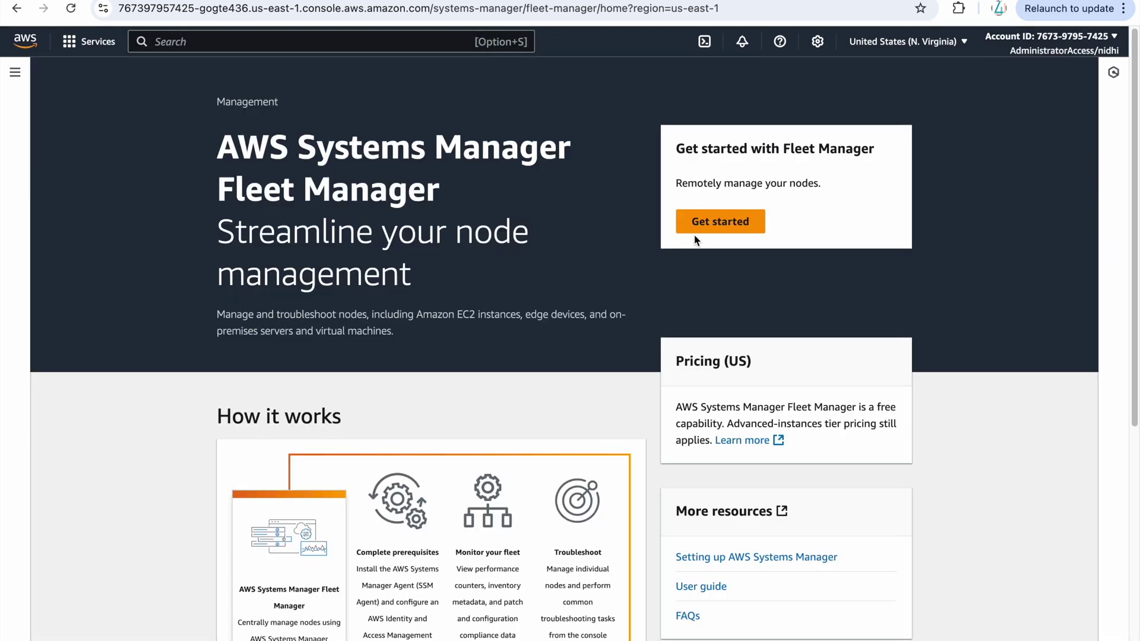
pyautogui.click(740, 215)
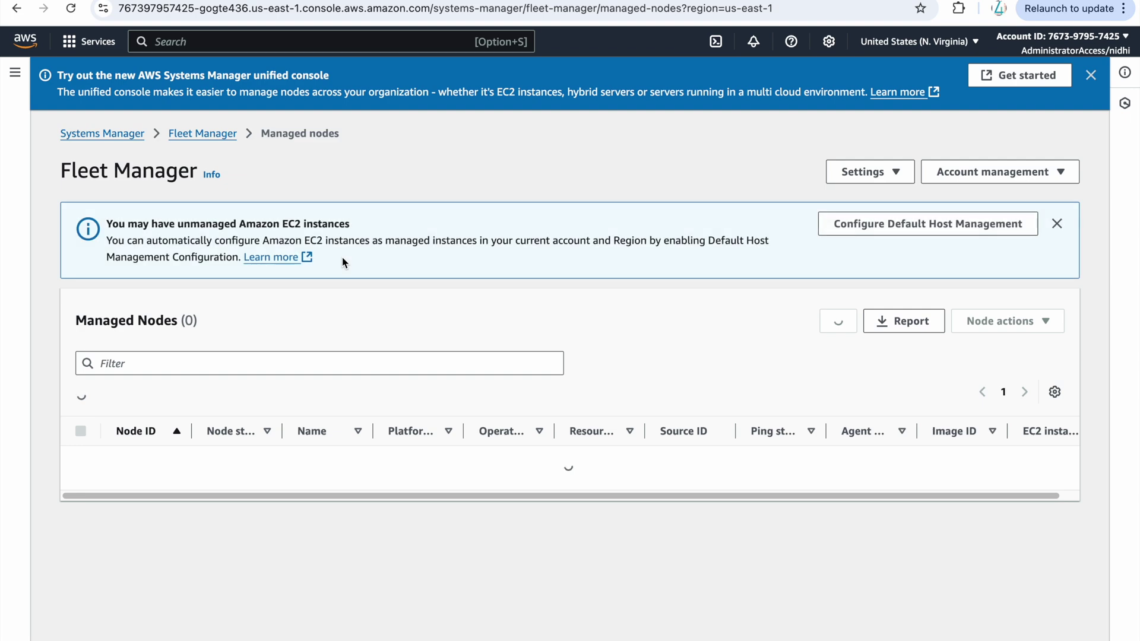
pyautogui.click(977, 217)
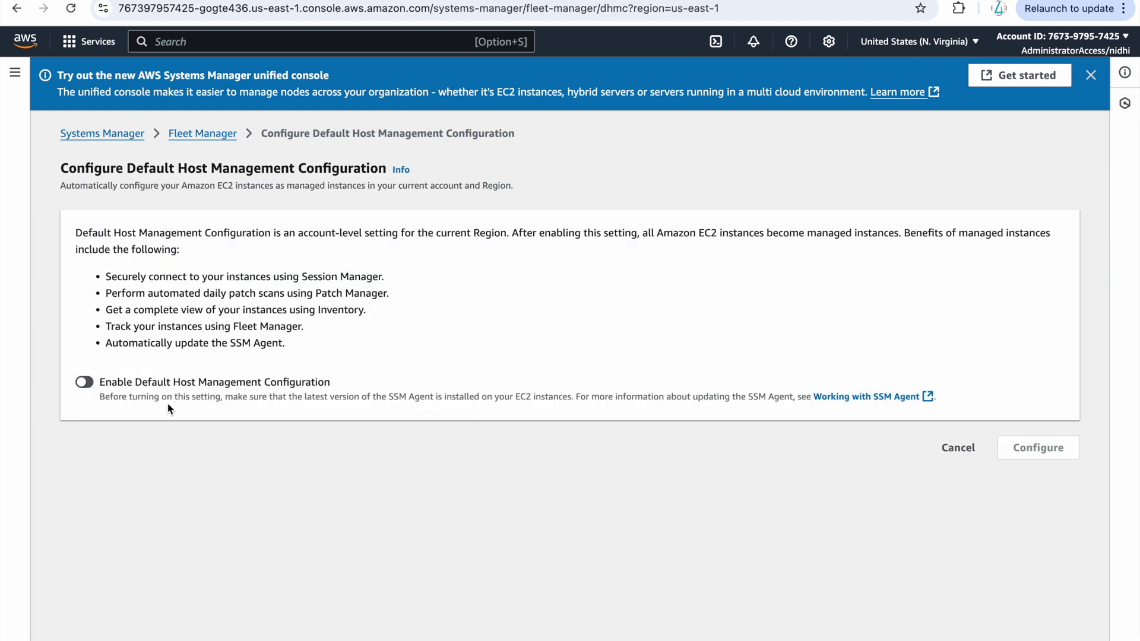
# - Enable Default Host Management Configuration with ssm-role as the IAM role, apply it and dismiss the notification banners
pyautogui.click(90, 383)
pyautogui.click(191, 463)
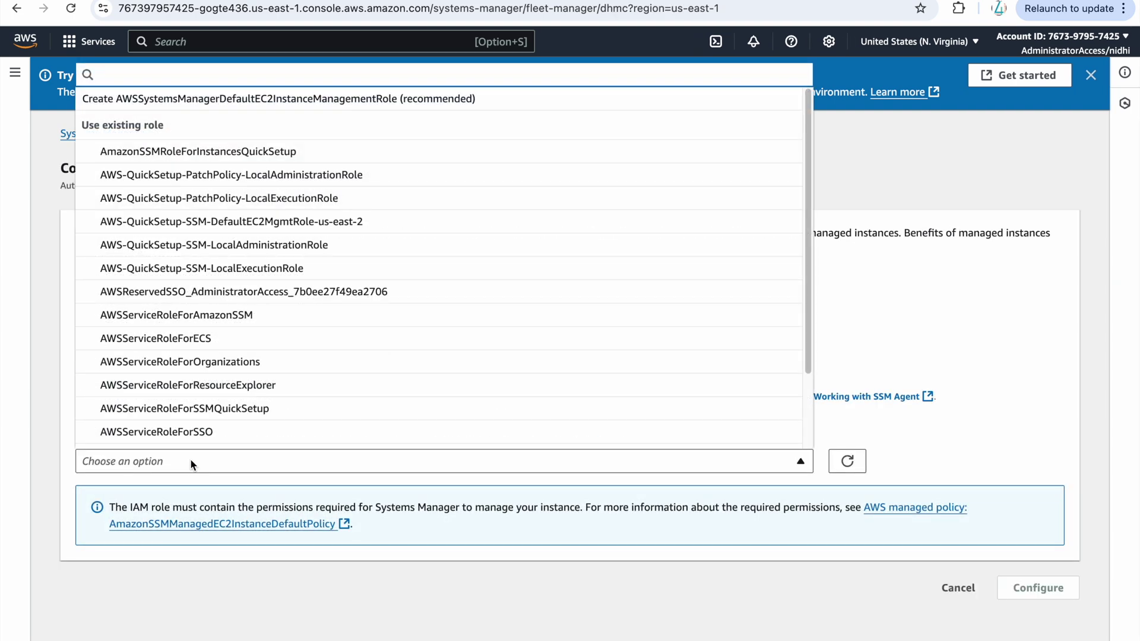
pyautogui.write('ssm')
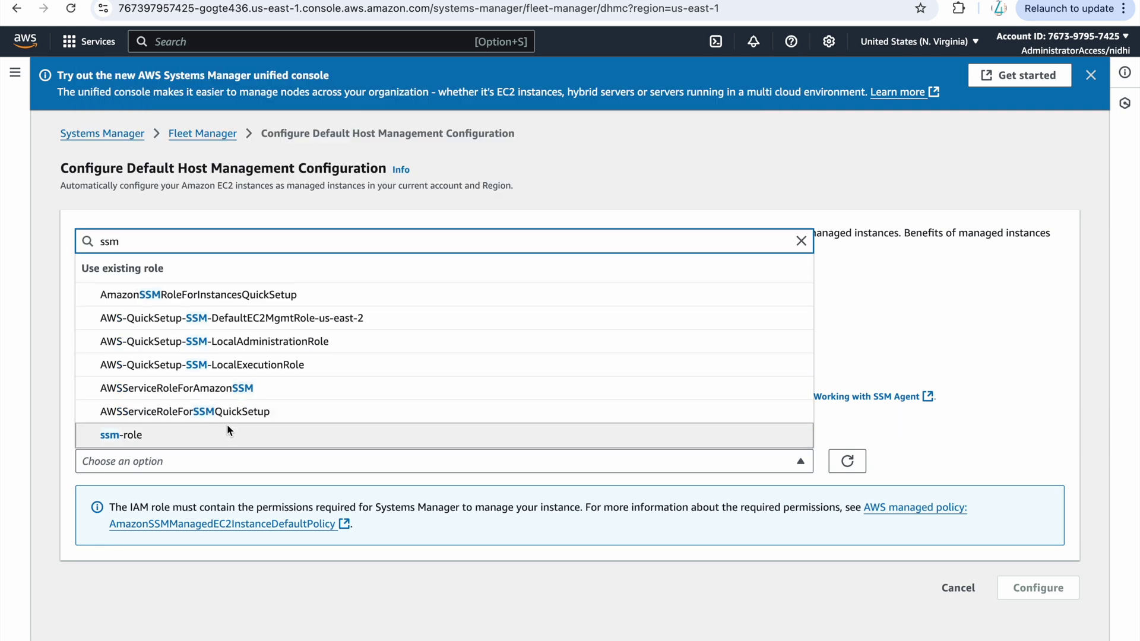
pyautogui.click(227, 432)
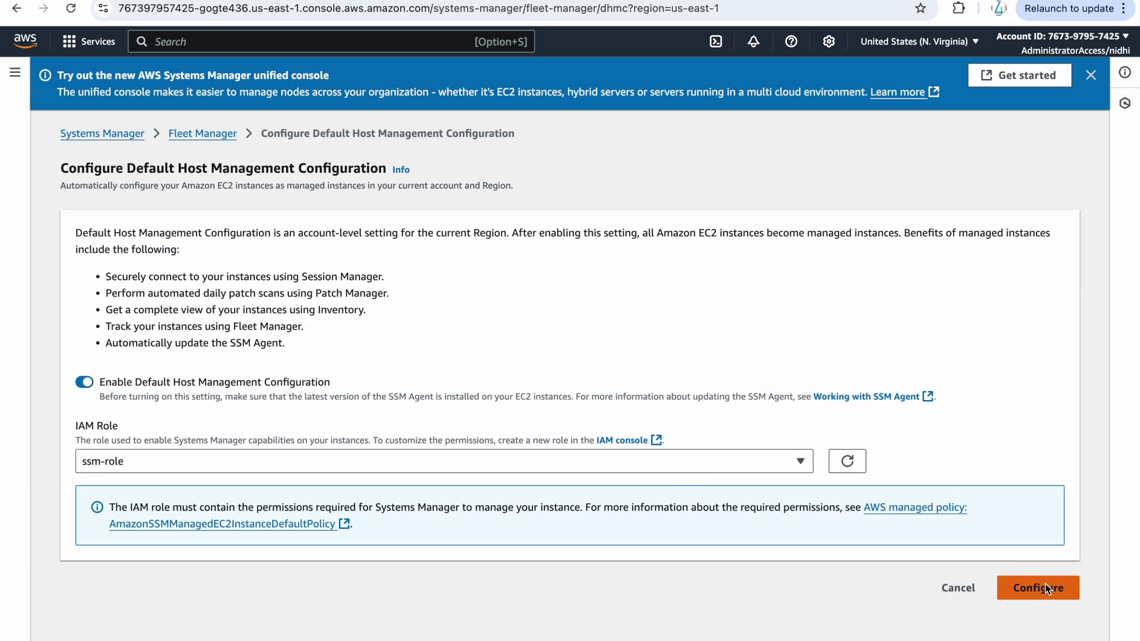
pyautogui.click(1046, 585)
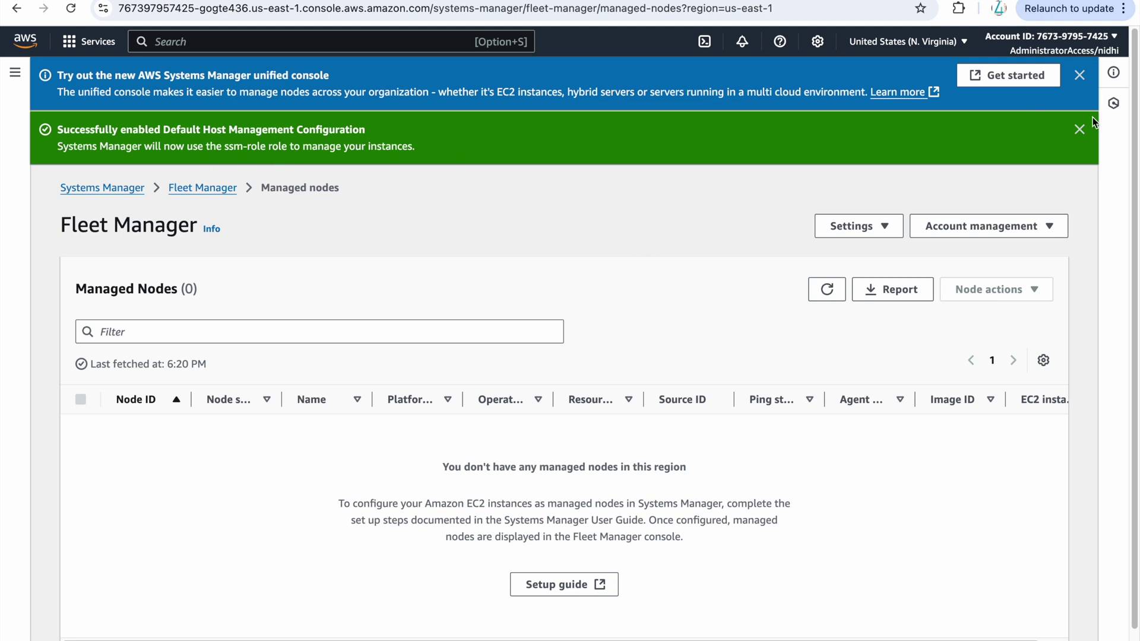
pyautogui.click(1080, 128)
pyautogui.click(1092, 75)
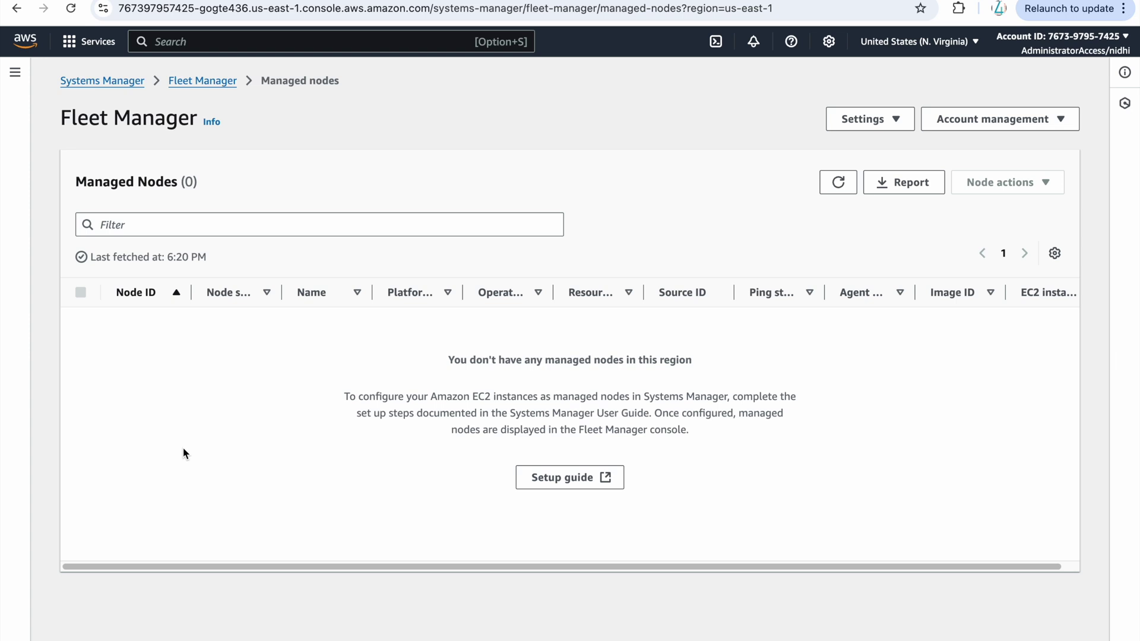
# - Go to EC2, list the running instances and view the summary of the instance named test
pyautogui.click(326, 37)
pyautogui.write('ec2')
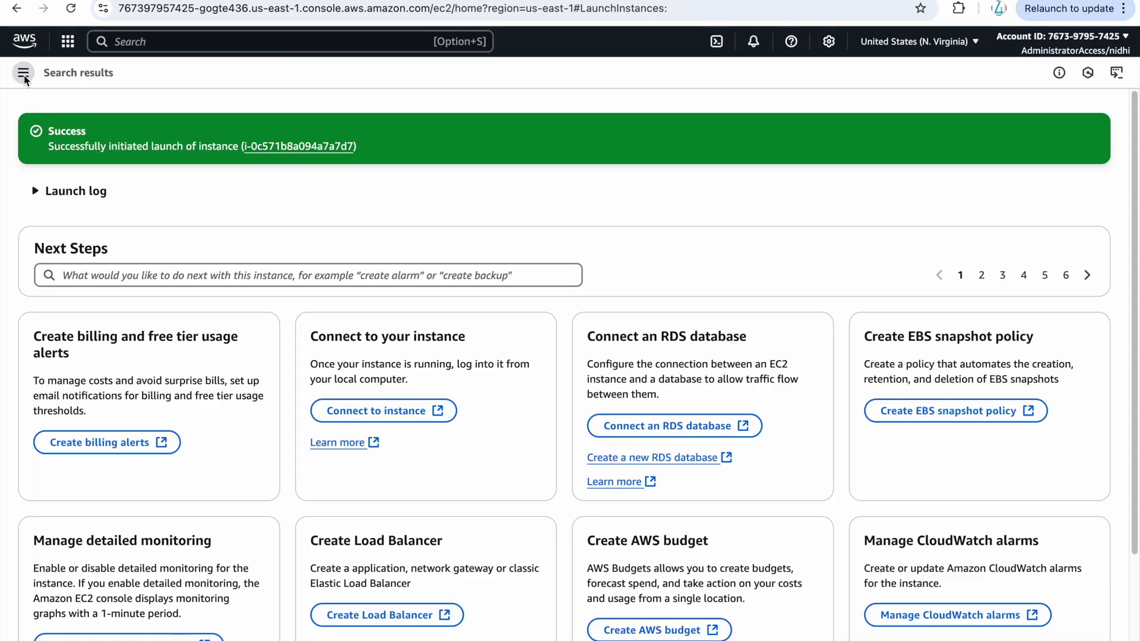
pyautogui.click(23, 73)
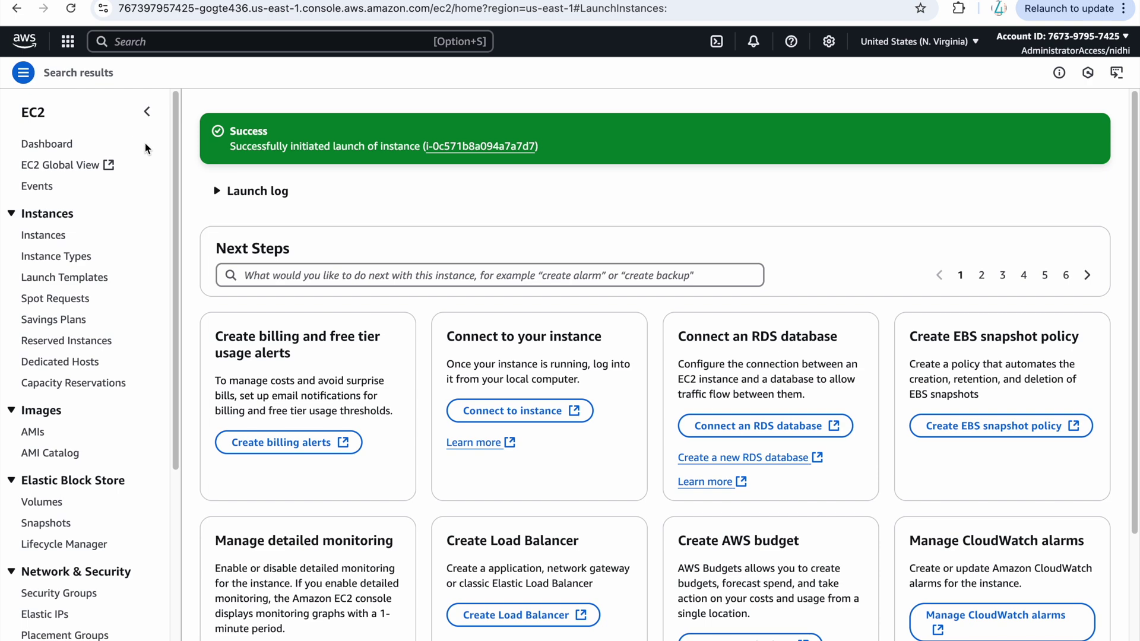
pyautogui.click(63, 145)
pyautogui.click(286, 249)
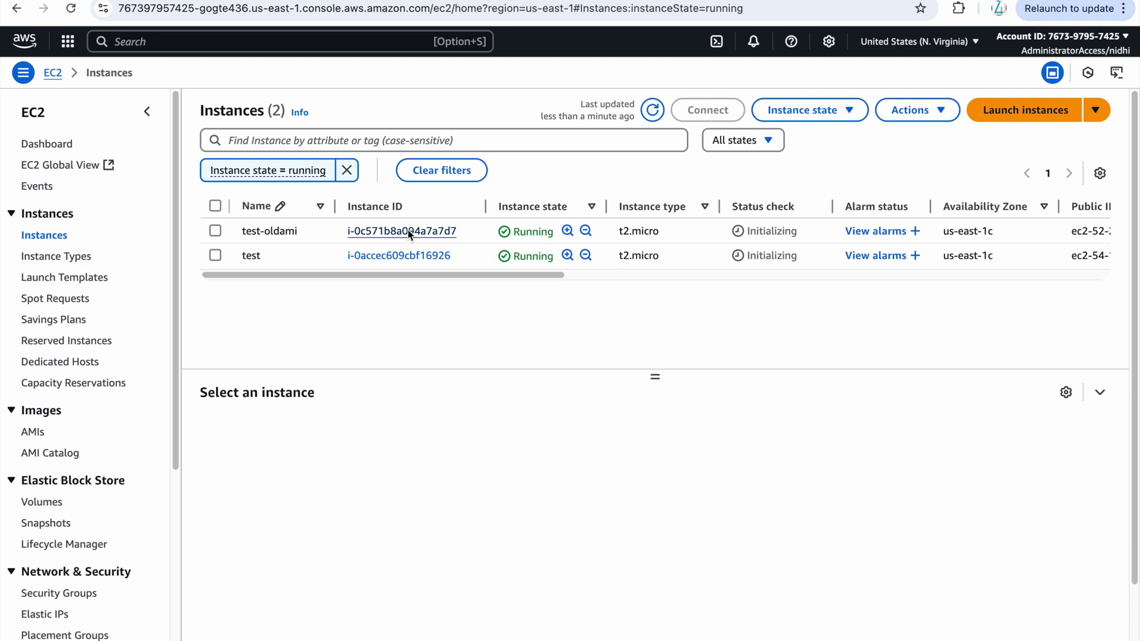
pyautogui.click(431, 258)
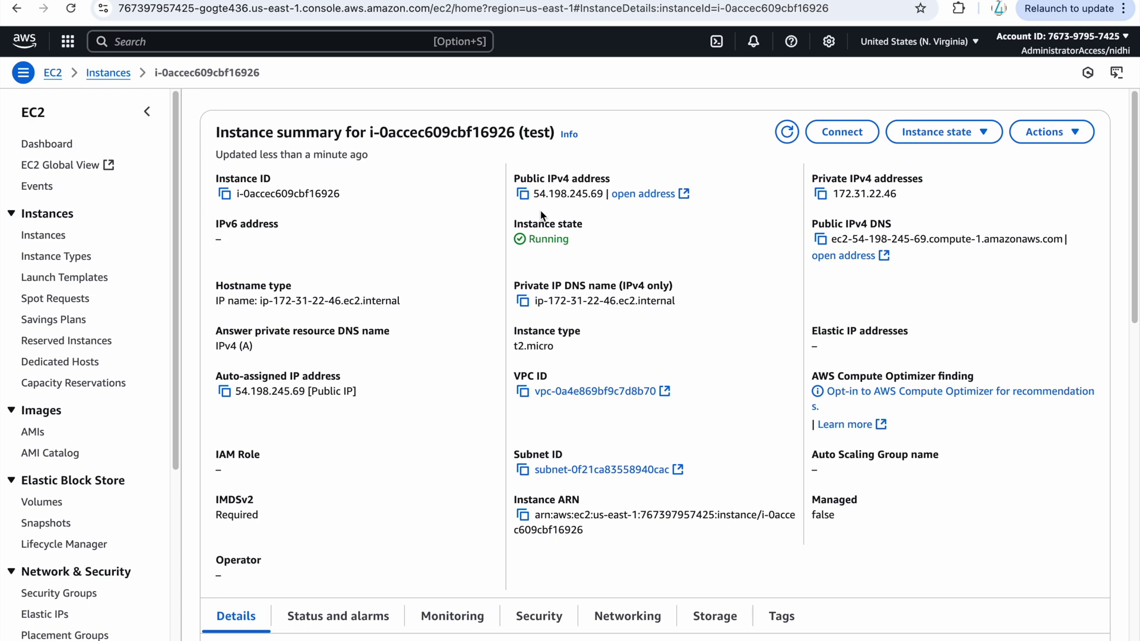
pyautogui.click(116, 74)
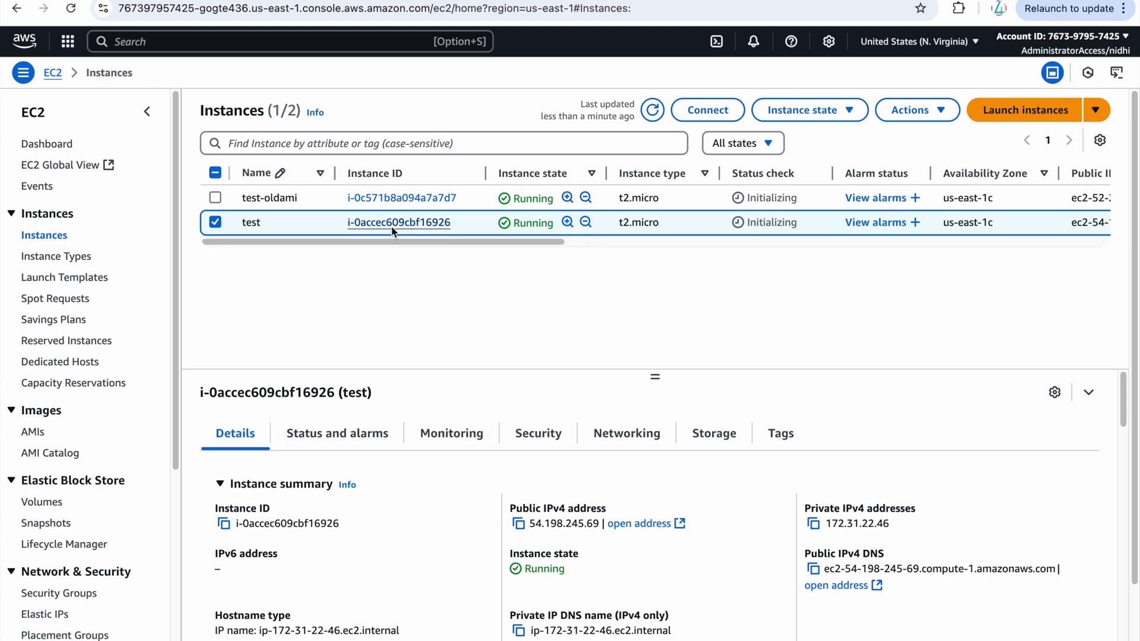
# - Connect to the test instance through Session Manager and switch to a root shell with sudo -i
pyautogui.click(733, 119)
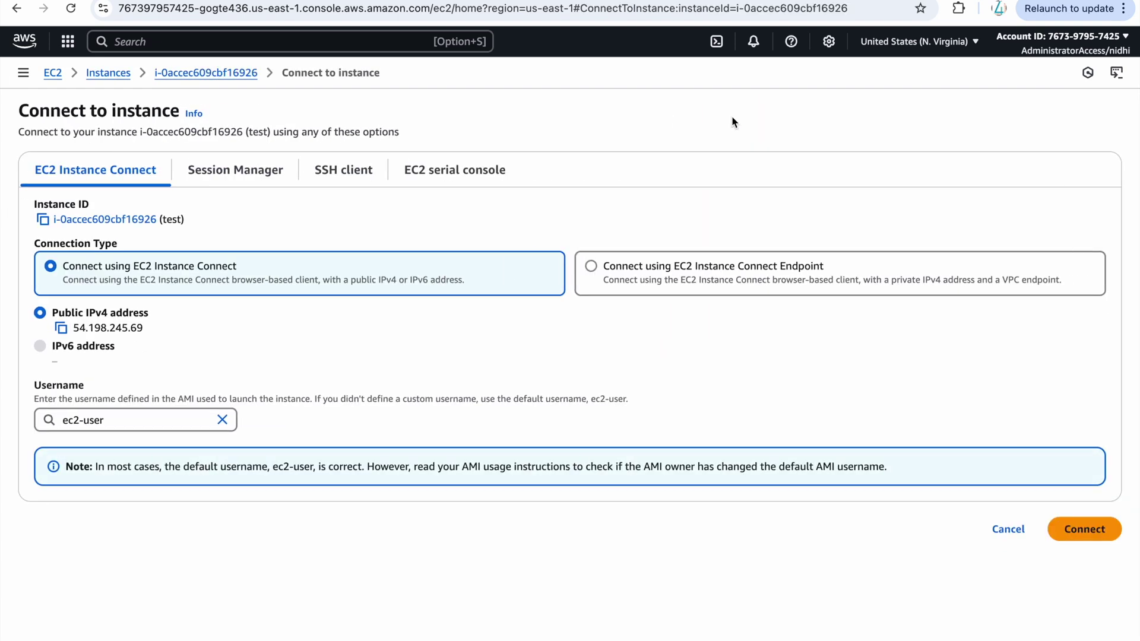
pyautogui.click(248, 177)
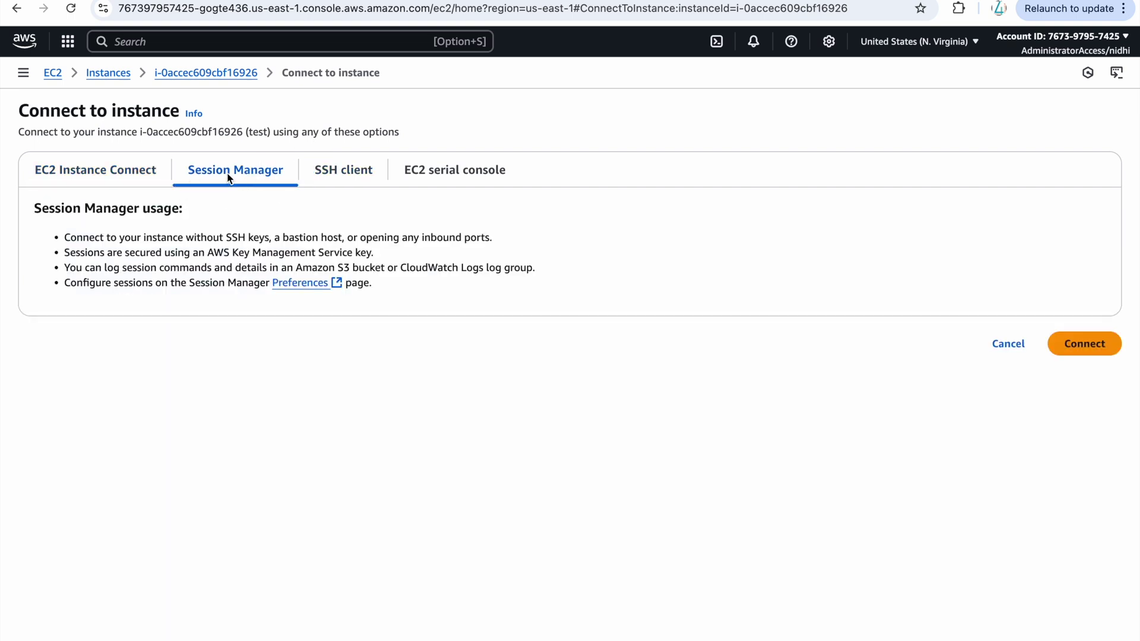
pyautogui.click(1087, 345)
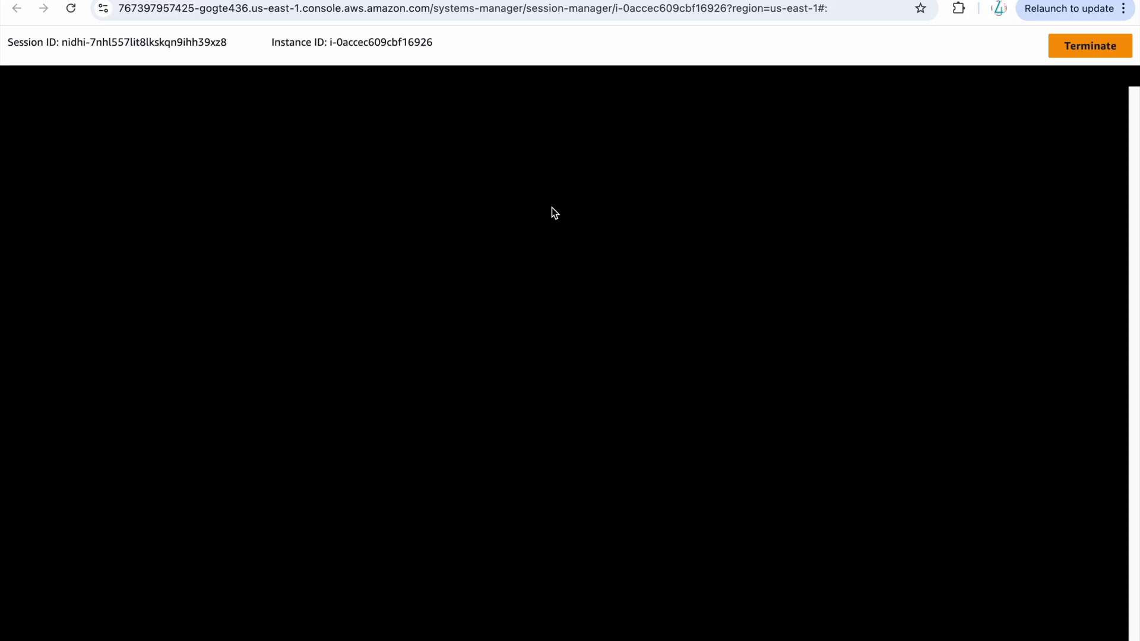
pyautogui.write('sudo -i')
pyautogui.press('Return')
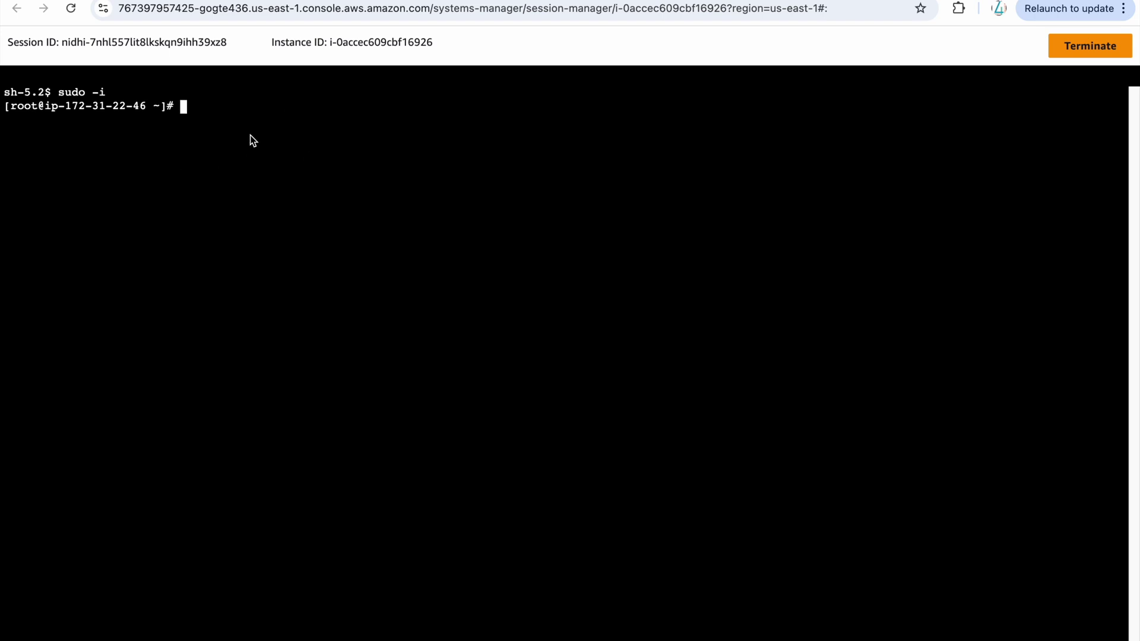
# - Return to Fleet Manager and refresh the managed nodes list to check the registered instances
pyautogui.click(437, 1)
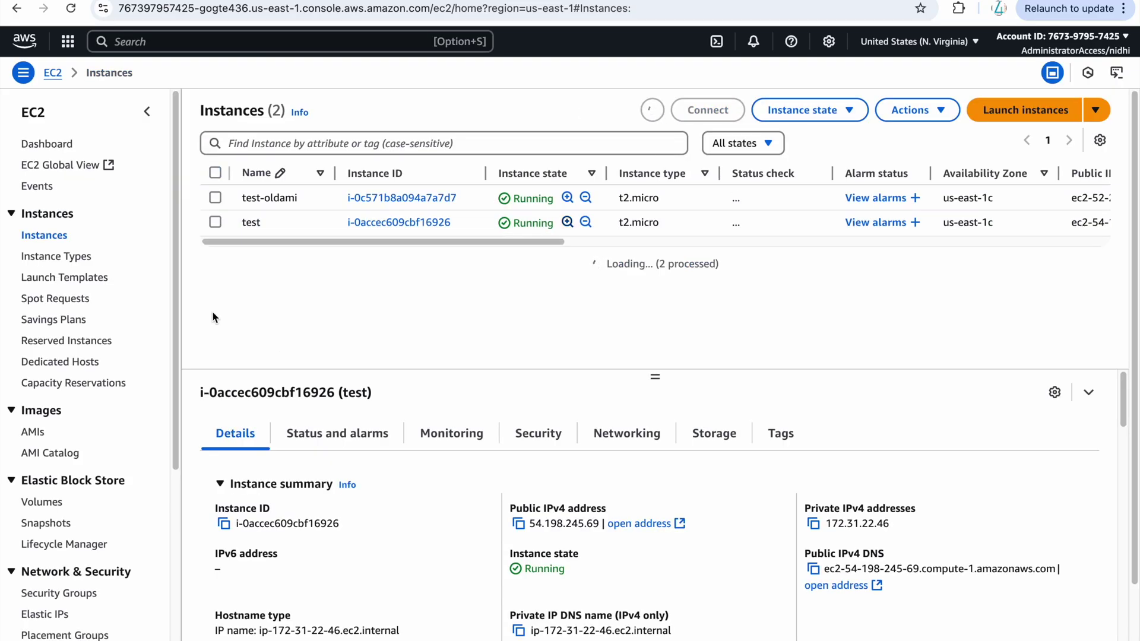
pyautogui.click(345, 6)
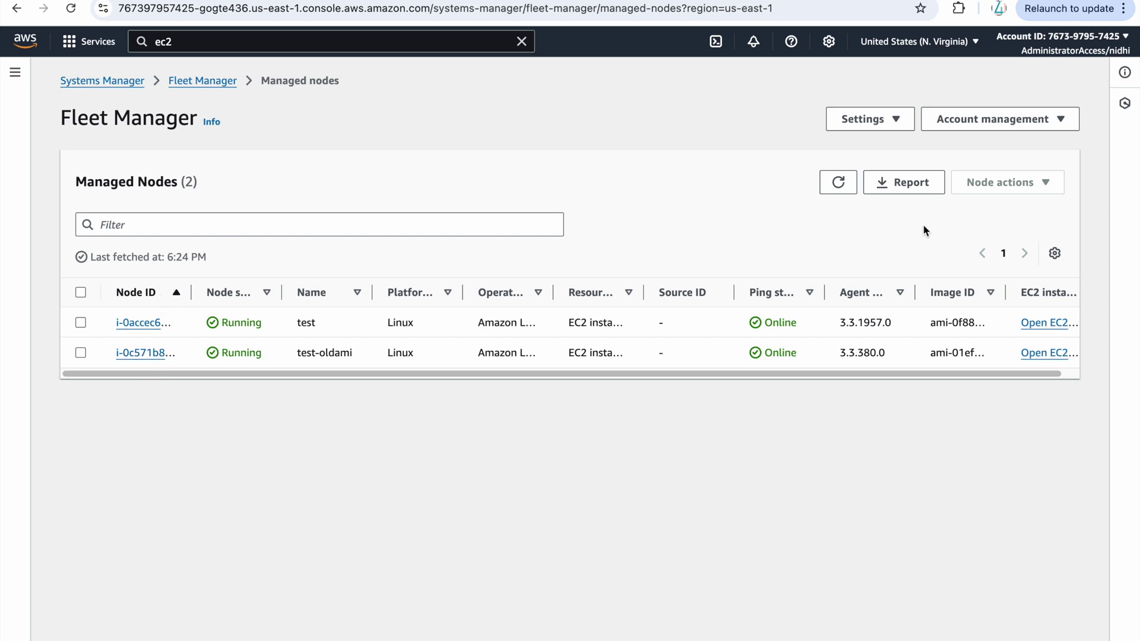
pyautogui.click(839, 182)
# - Start creating a maintenance window in Systems Manager and name it mw-test
pyautogui.click(120, 81)
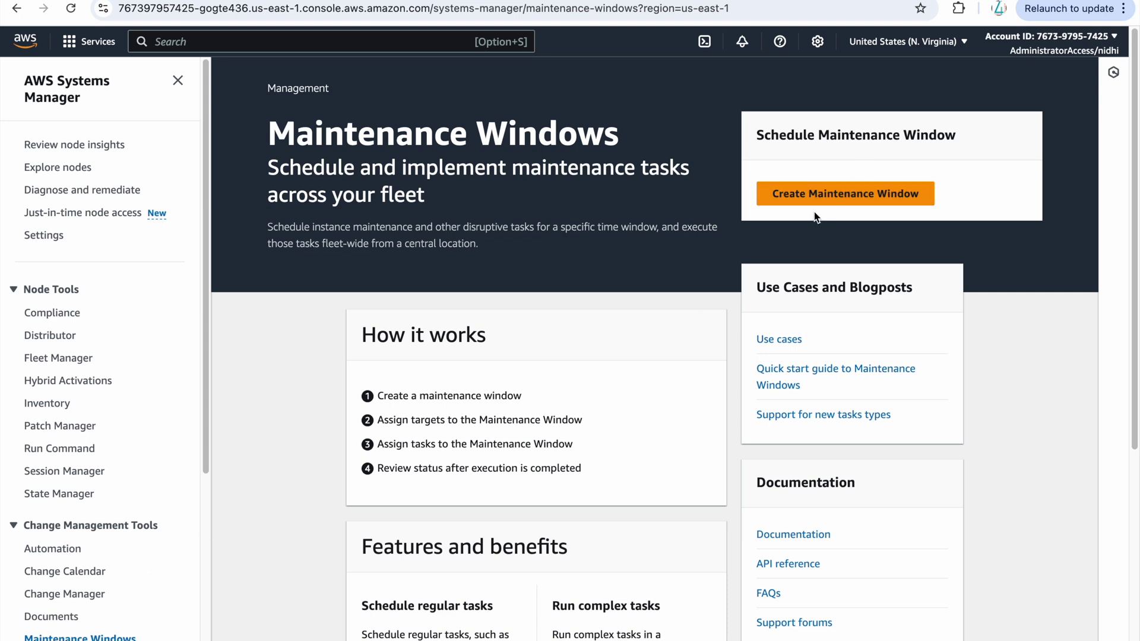
pyautogui.click(807, 195)
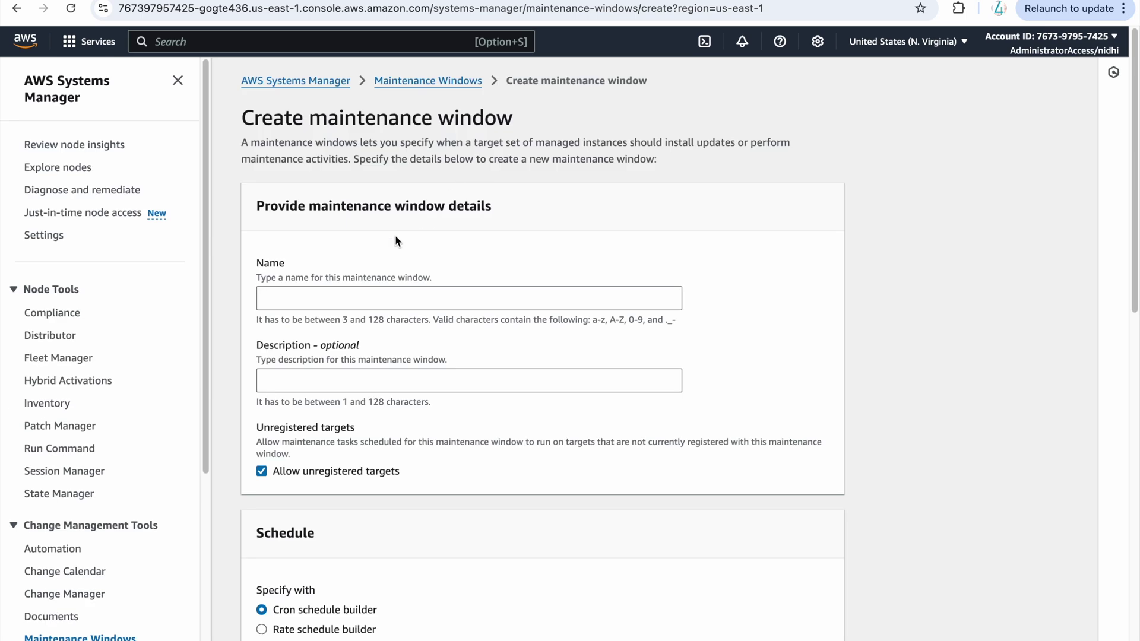
pyautogui.click(327, 301)
pyautogui.write('mw')
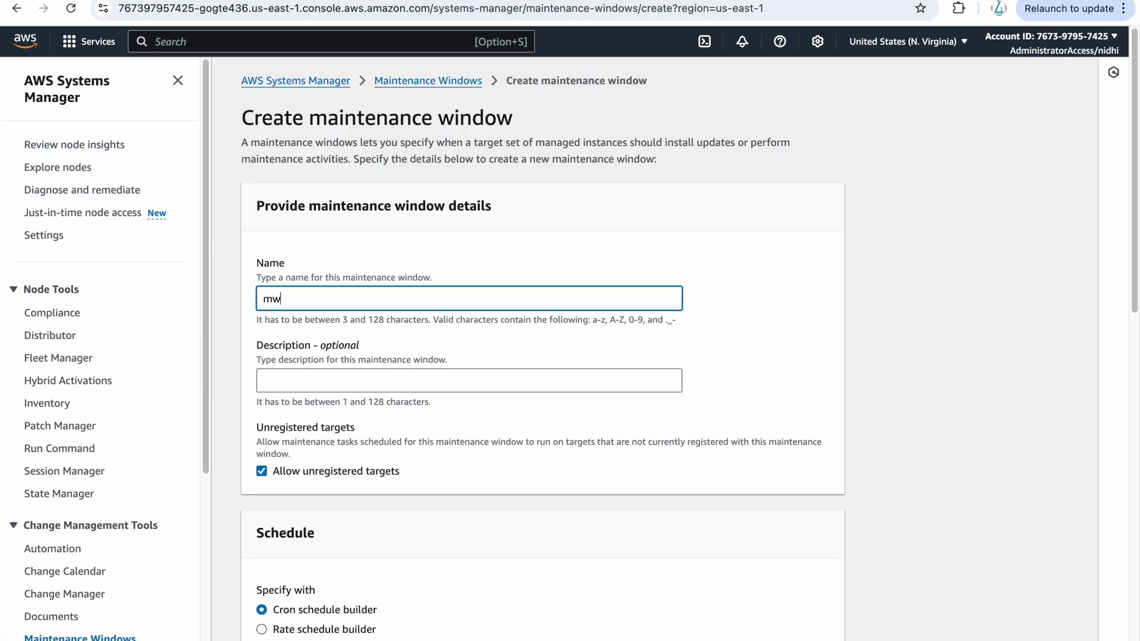
pyautogui.write('-test')
pyautogui.scroll(-3, 689, 349)
pyautogui.scroll(-1, 688, 349)
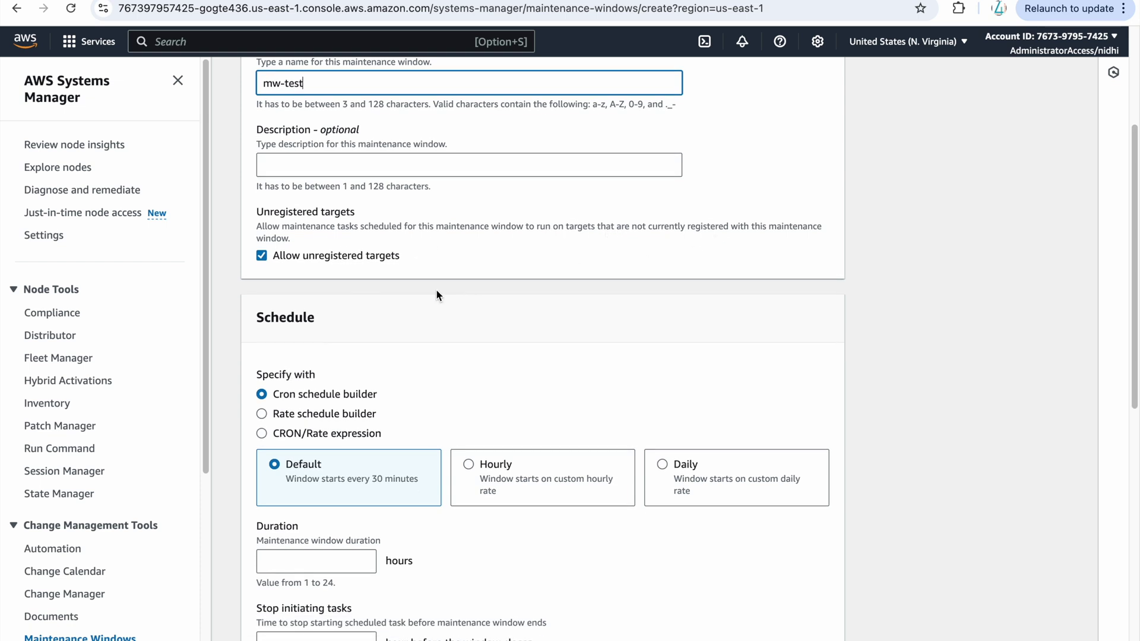
# - Schedule the maintenance window with the rate schedule builder so that it starts every 5 minutes
pyautogui.scroll(-2, 437, 295)
pyautogui.scroll(-2, 436, 295)
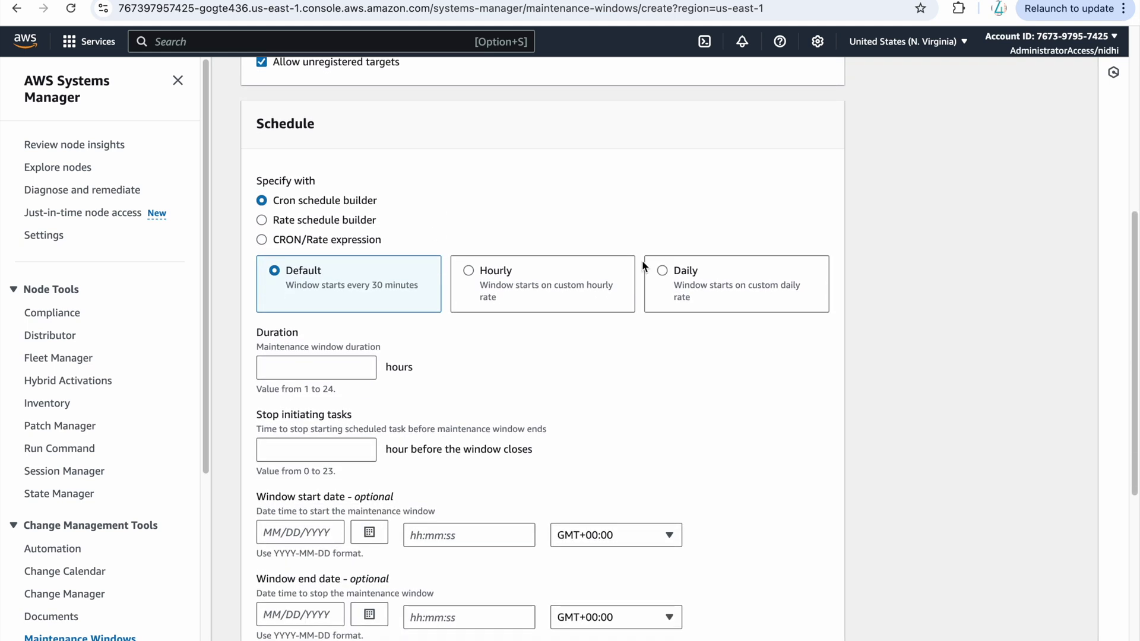
pyautogui.click(331, 240)
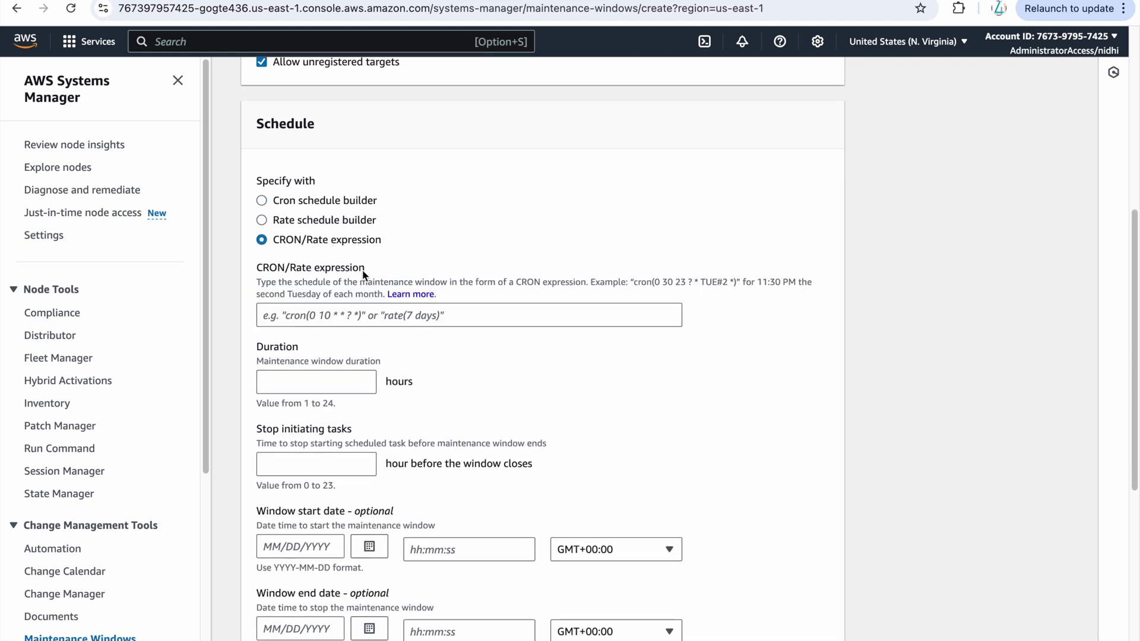
pyautogui.click(325, 221)
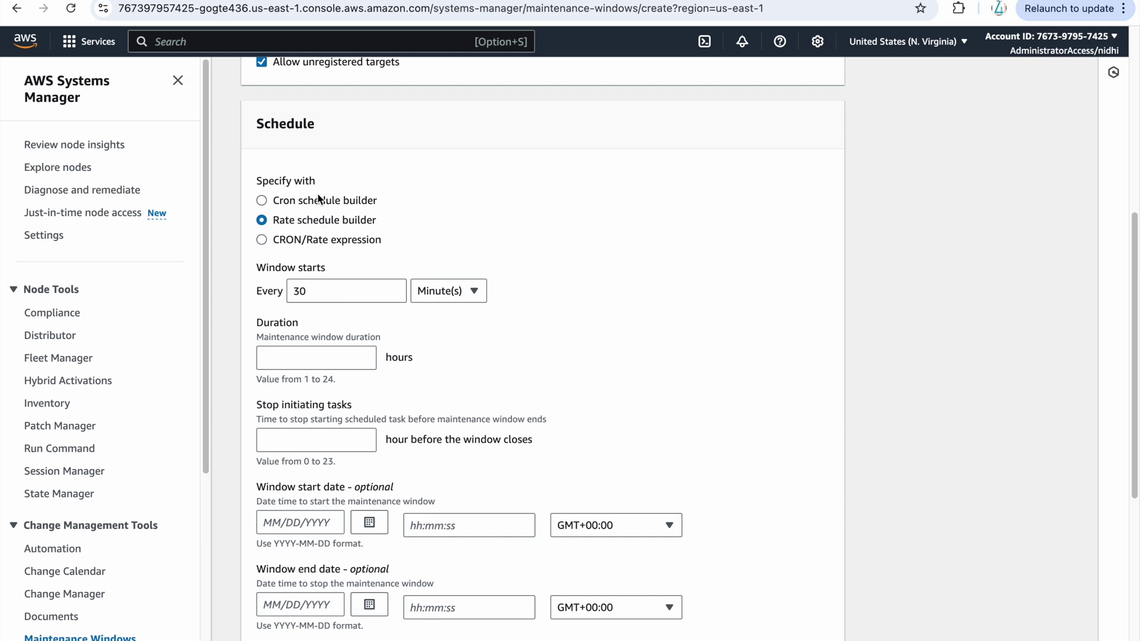
pyautogui.moveTo(319, 286); pyautogui.dragTo(286, 290)
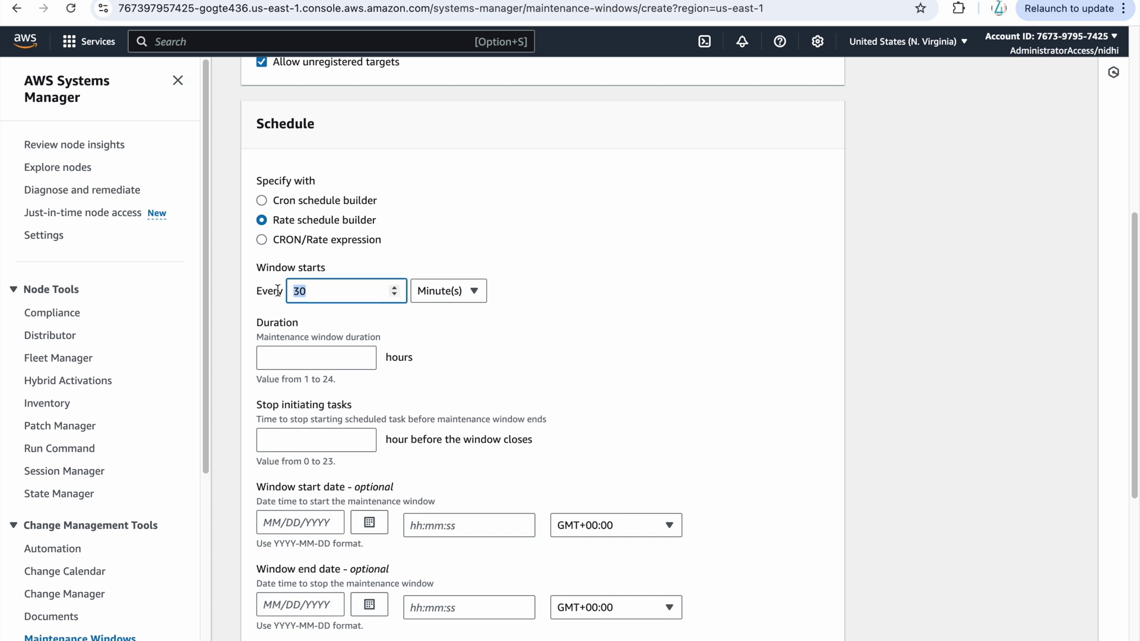
pyautogui.write('5')
# - Set the duration to 3 hours, stop initiating tasks 2 hours before the window closes, and create the maintenance window
pyautogui.scroll(-1, 476, 340)
pyautogui.scroll(-3, 475, 340)
pyautogui.click(330, 284)
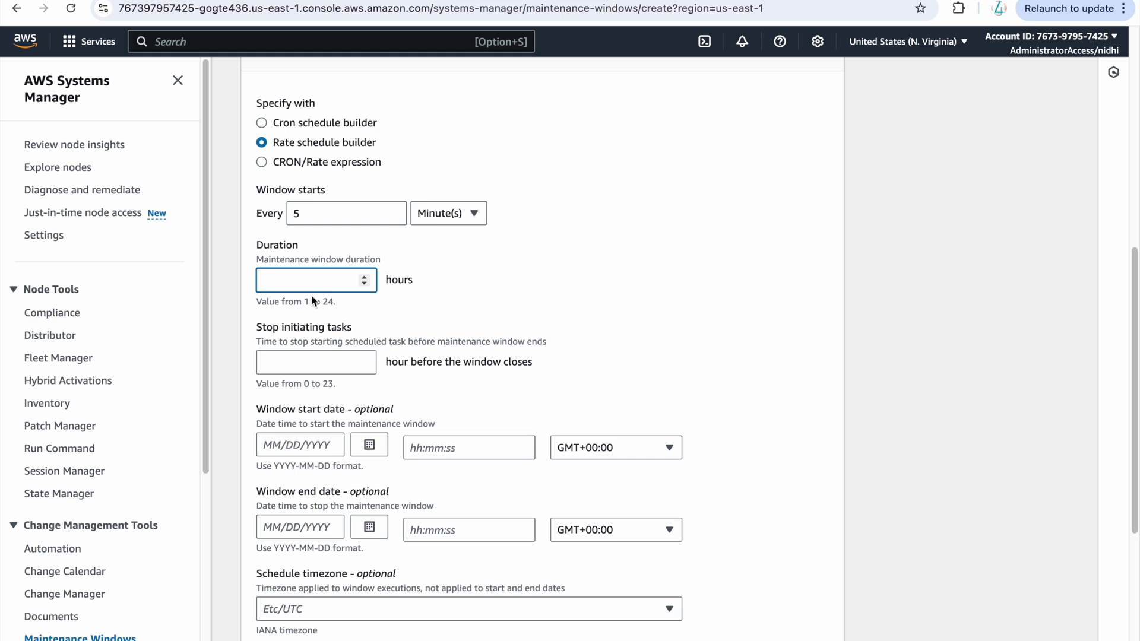
pyautogui.write('3')
pyautogui.click(304, 363)
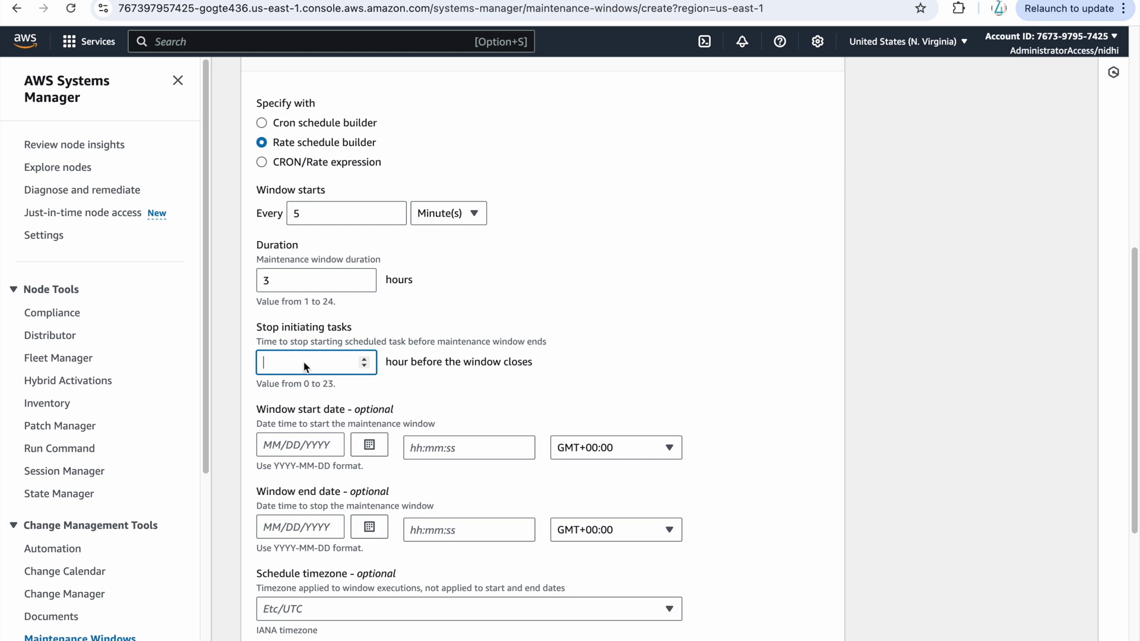
pyautogui.write('2')
pyautogui.scroll(-3, 417, 439)
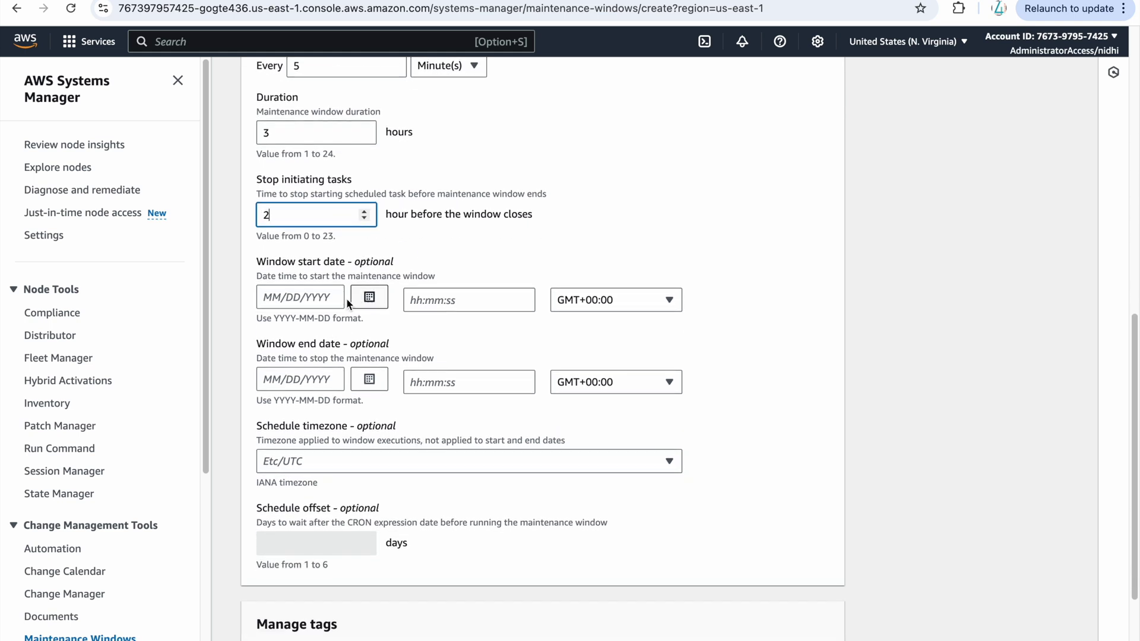
pyautogui.scroll(-3, 343, 365)
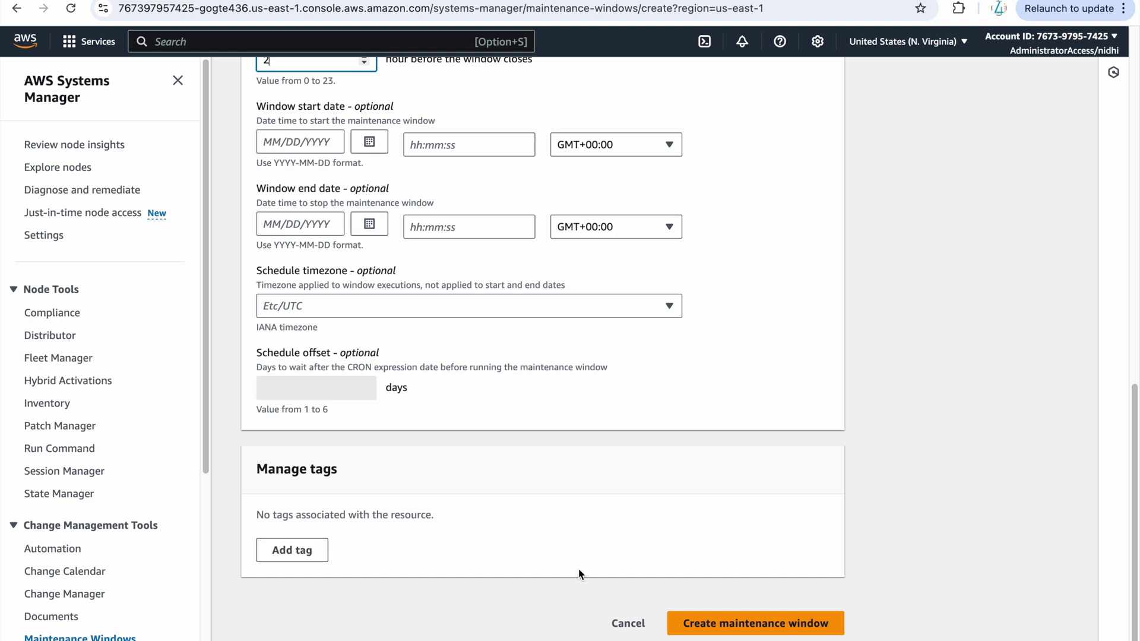
pyautogui.click(750, 626)
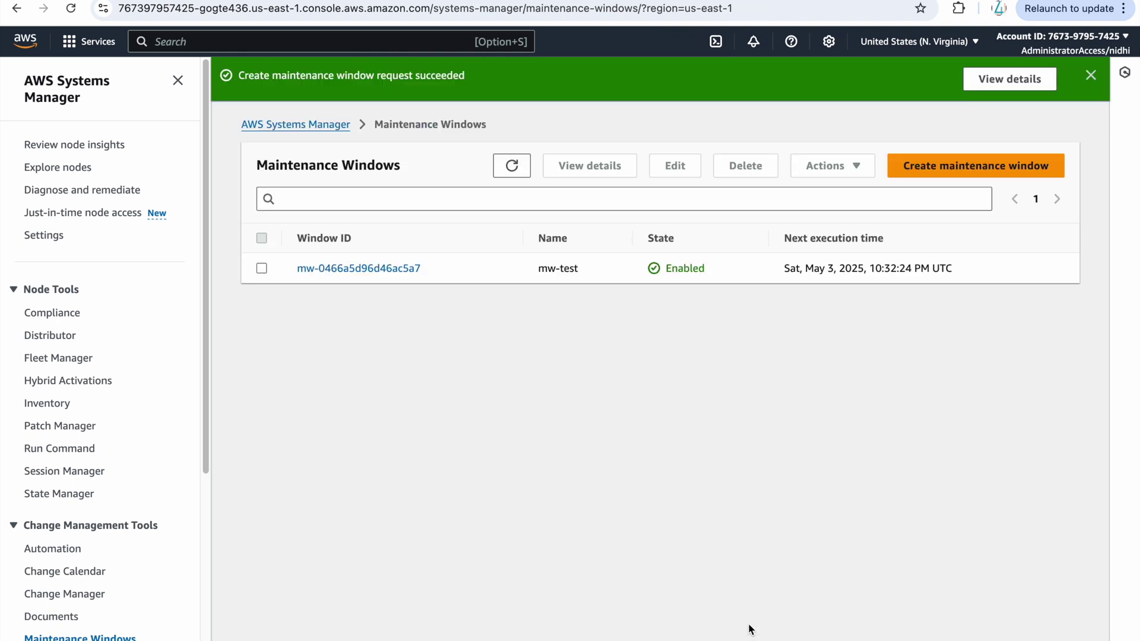
# - Open the tasks of the mw-test maintenance window and start registering a Run command task
pyautogui.click(401, 272)
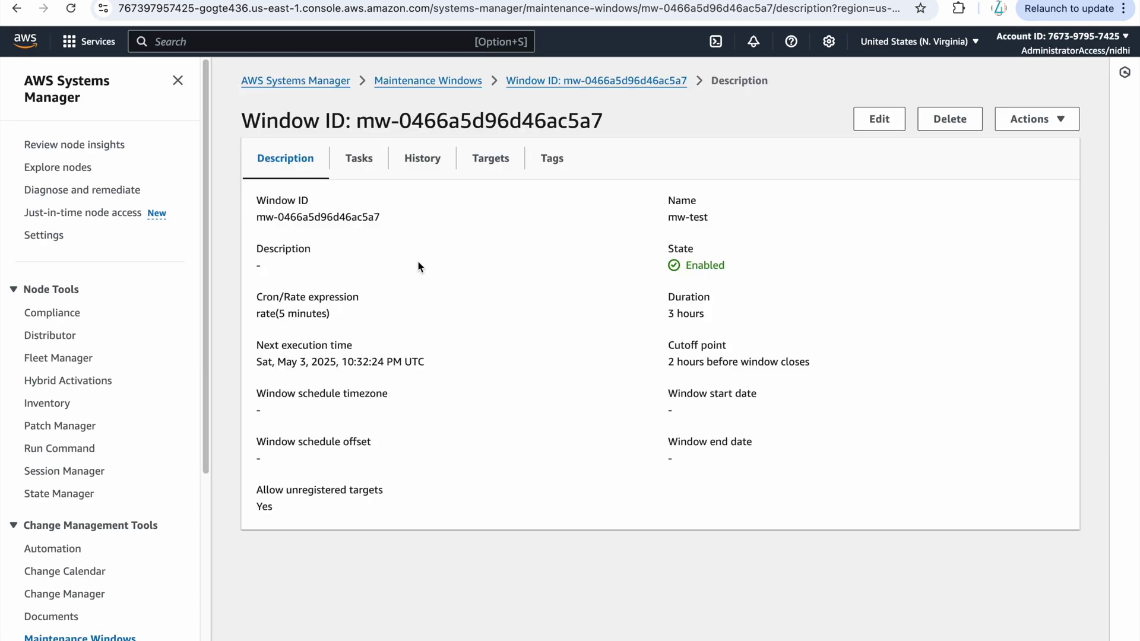
pyautogui.click(366, 163)
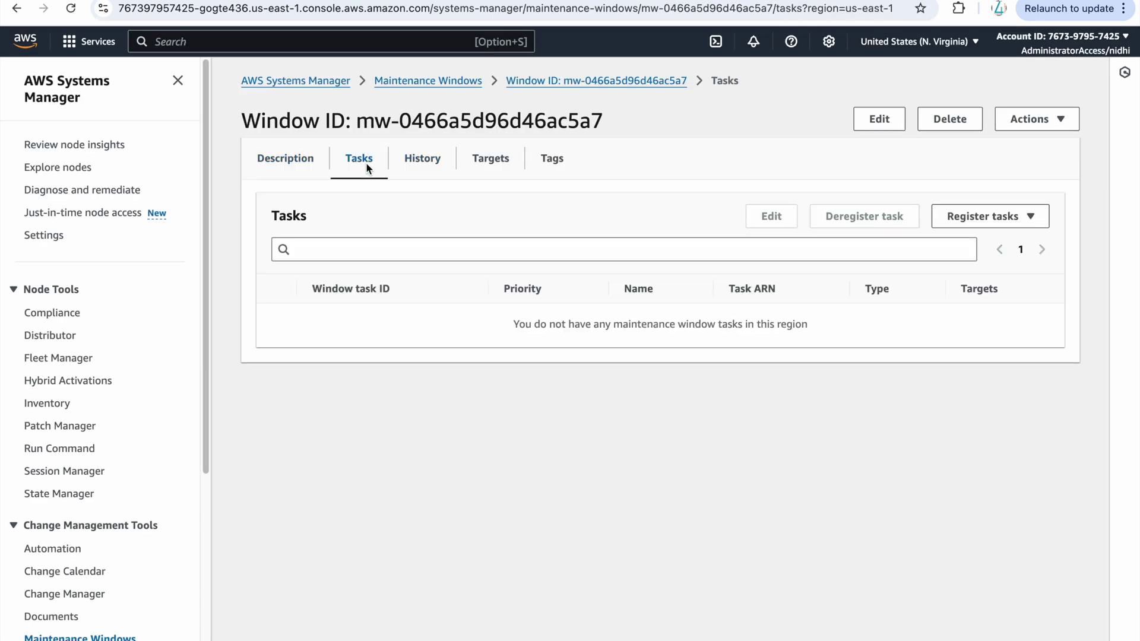
pyautogui.click(1010, 217)
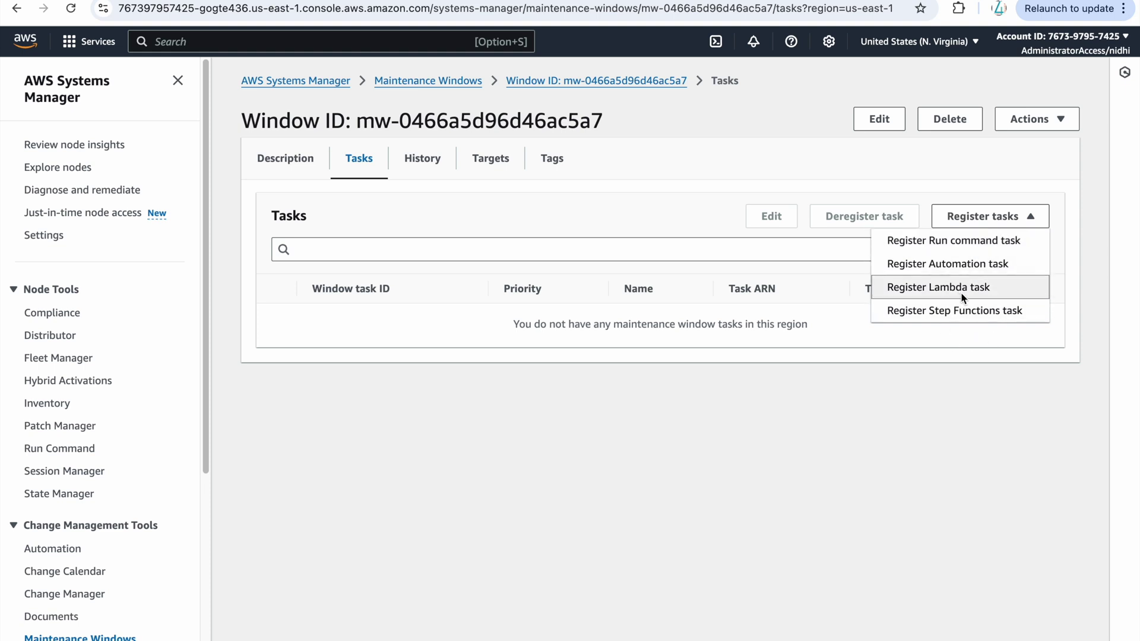
pyautogui.click(997, 245)
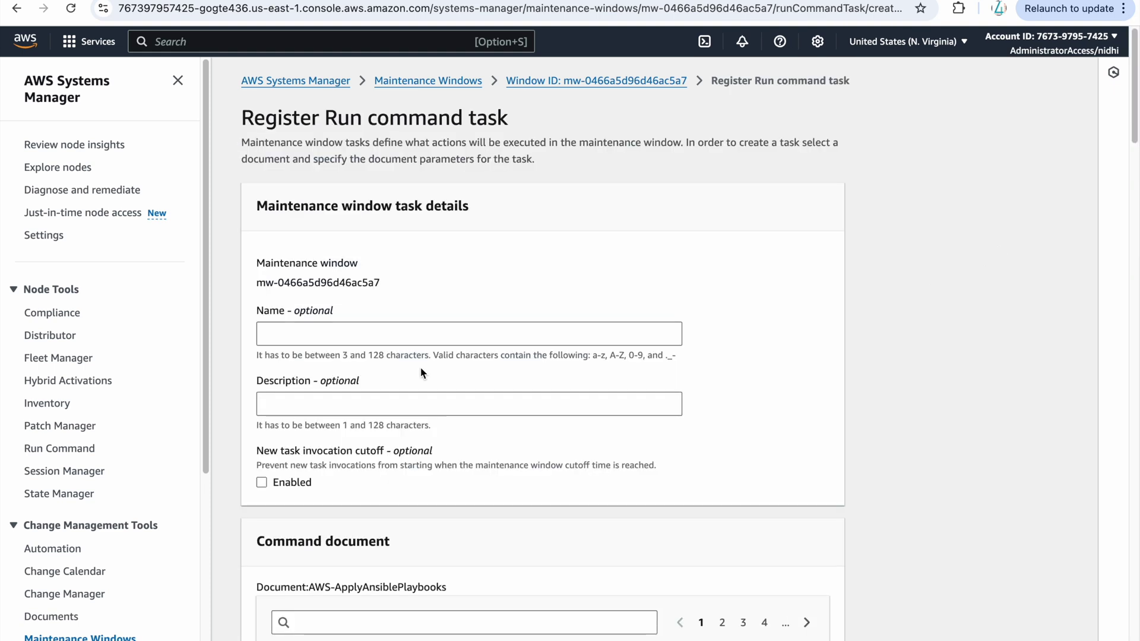
# - Browse to the third page of command documents and select AWS-RunPatchBaseline for the task
pyautogui.scroll(-5, 416, 356)
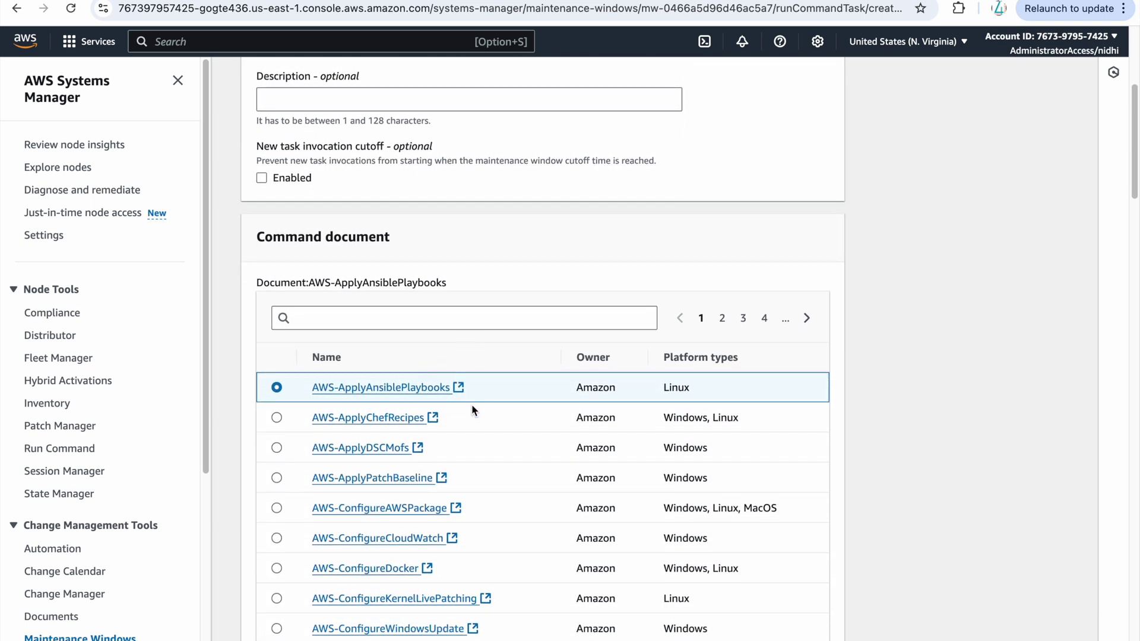
pyautogui.scroll(-3, 471, 408)
pyautogui.click(410, 166)
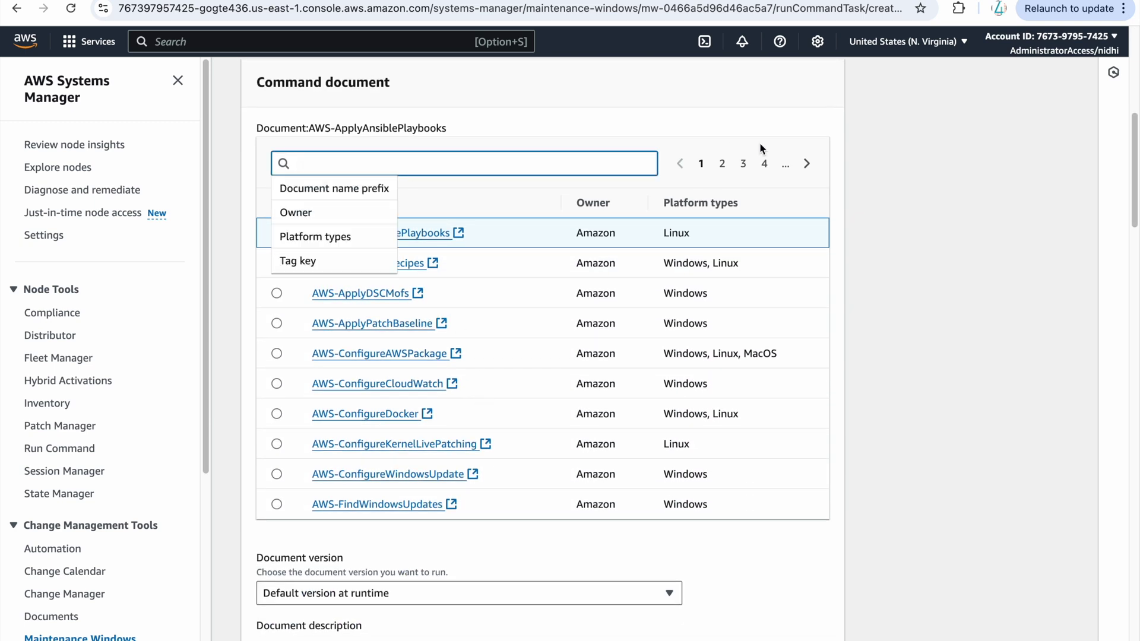
pyautogui.click(722, 166)
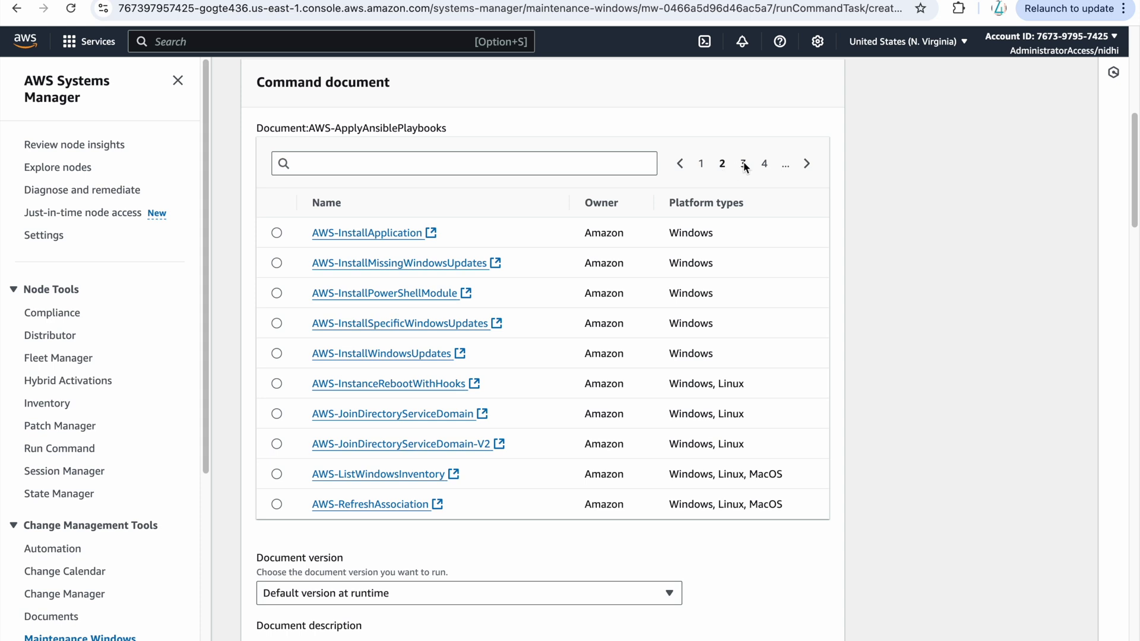
pyautogui.click(743, 165)
pyautogui.click(277, 355)
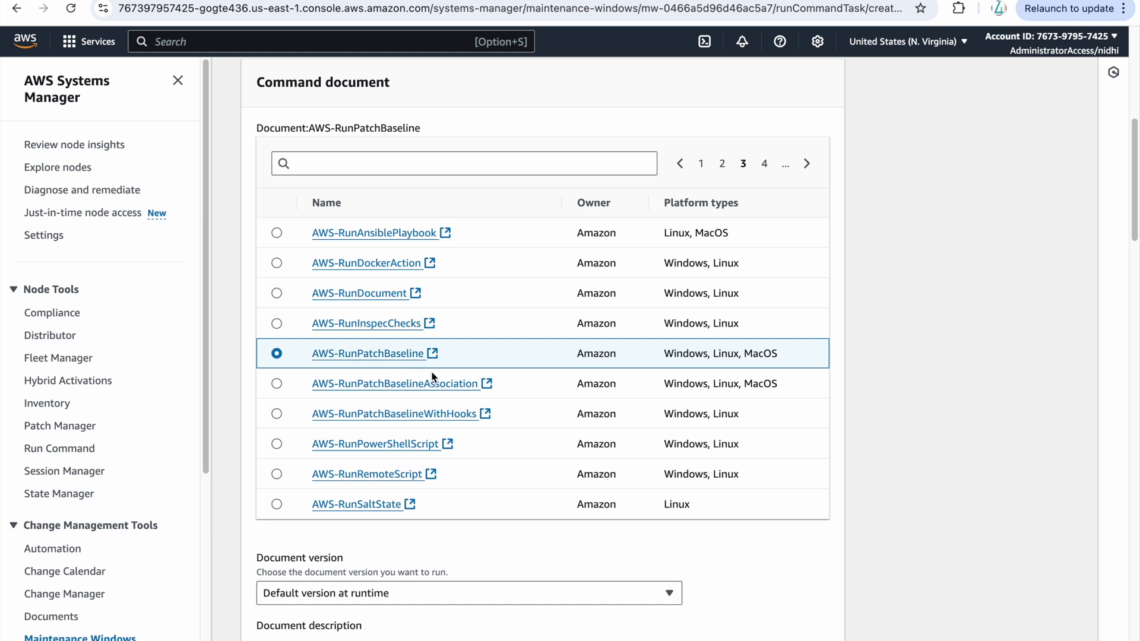
pyautogui.scroll(-10, 431, 377)
pyautogui.scroll(-1, 432, 377)
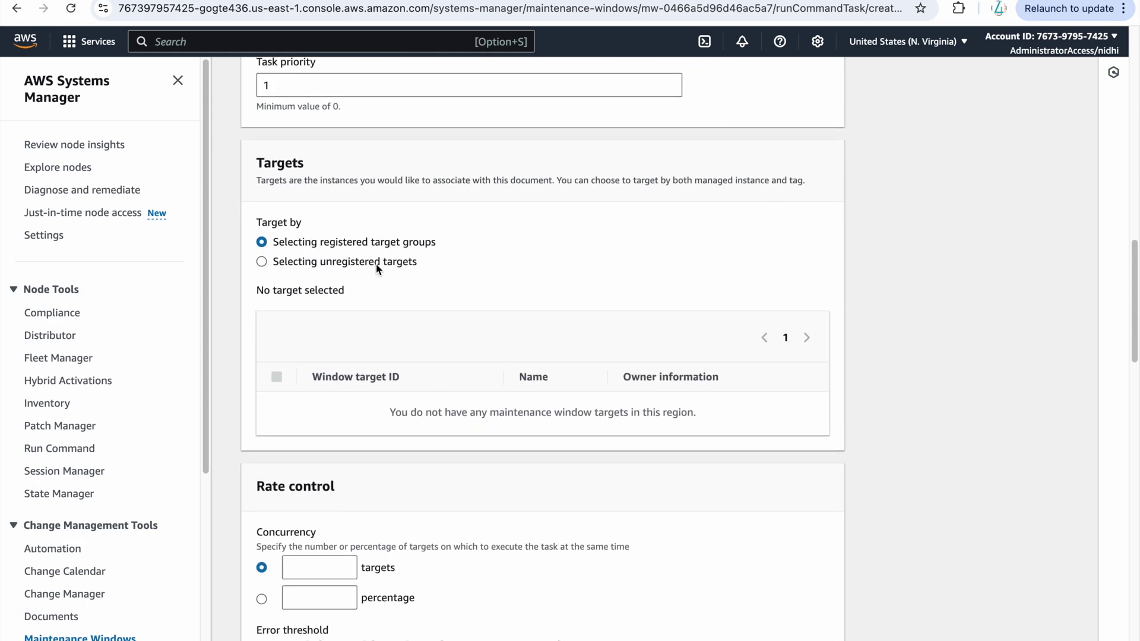
pyautogui.click(377, 264)
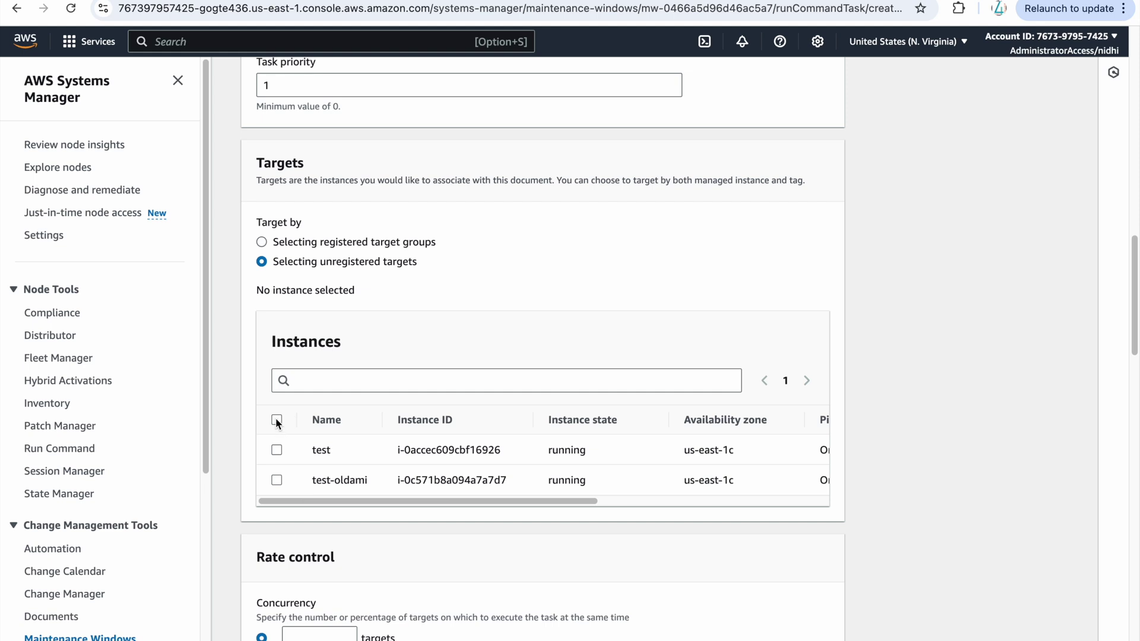
pyautogui.click(264, 246)
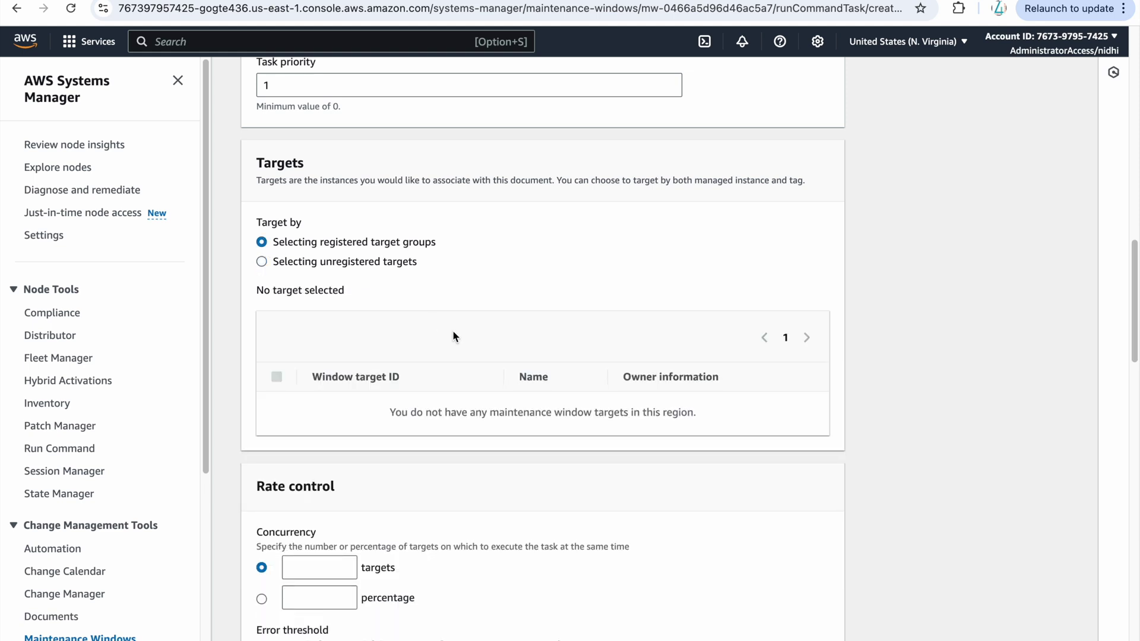
# - Set the task's rate control to a concurrency of 1 target and an error threshold of 1 error
pyautogui.scroll(-4, 454, 337)
pyautogui.click(319, 359)
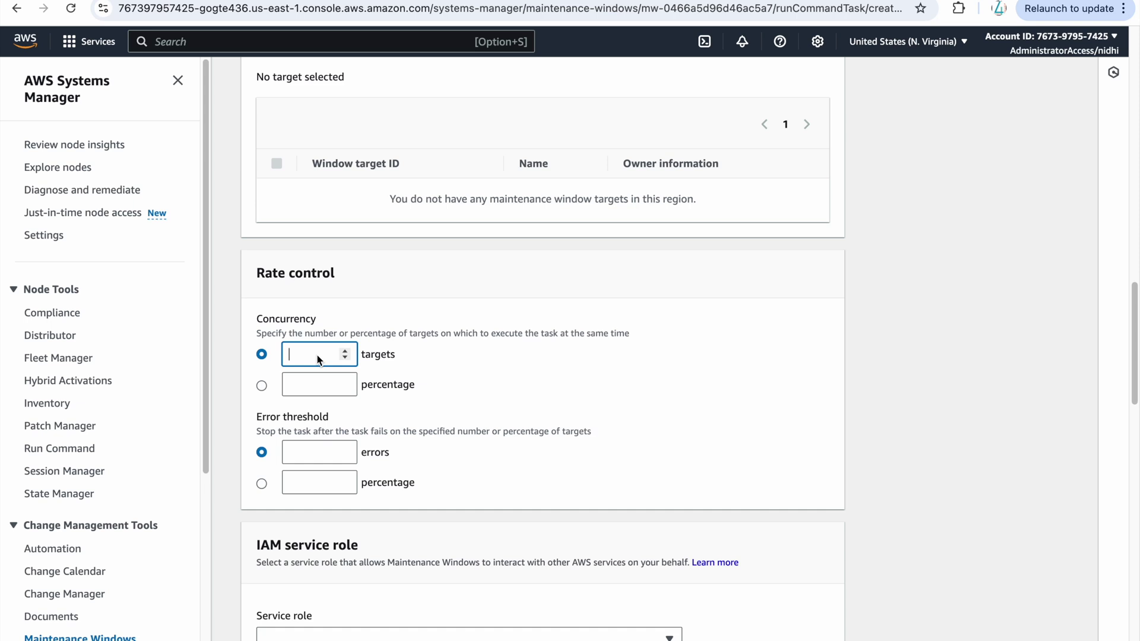
pyautogui.write('1')
pyautogui.click(326, 457)
pyautogui.write('1')
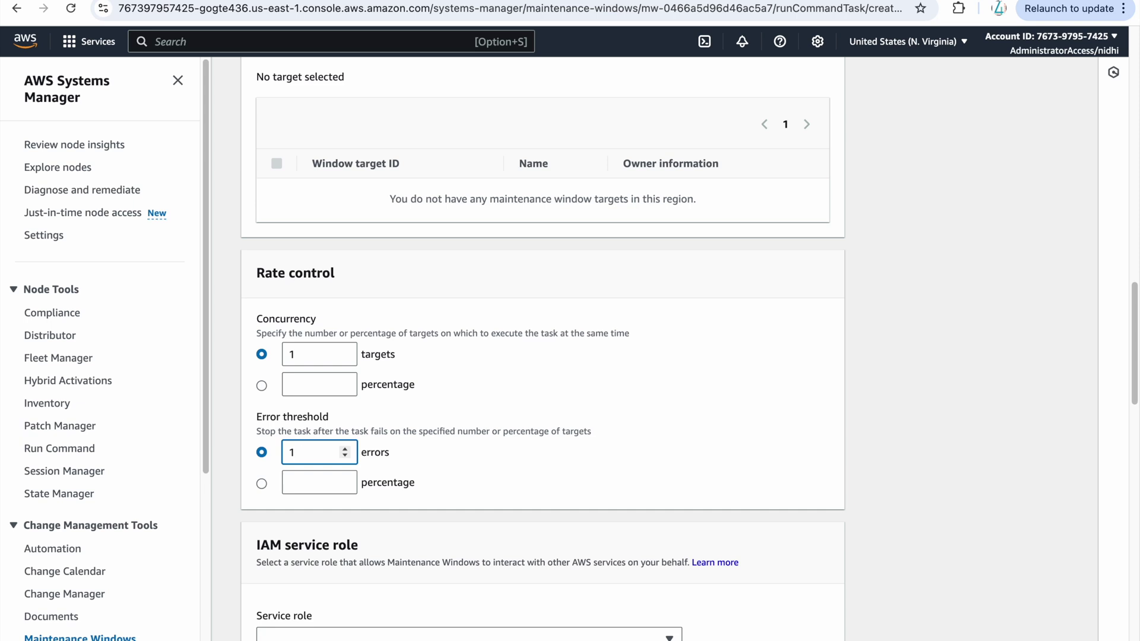
# - Review the Operation choices in the patch baseline parameters and select Scan
pyautogui.scroll(-9, 494, 394)
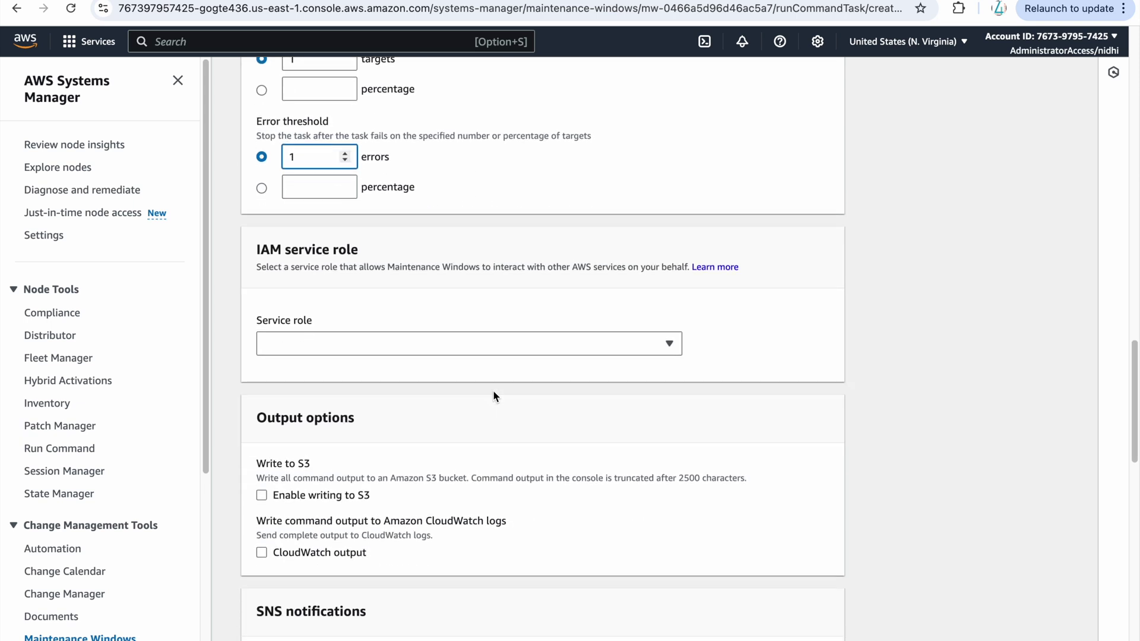
pyautogui.scroll(-8, 494, 394)
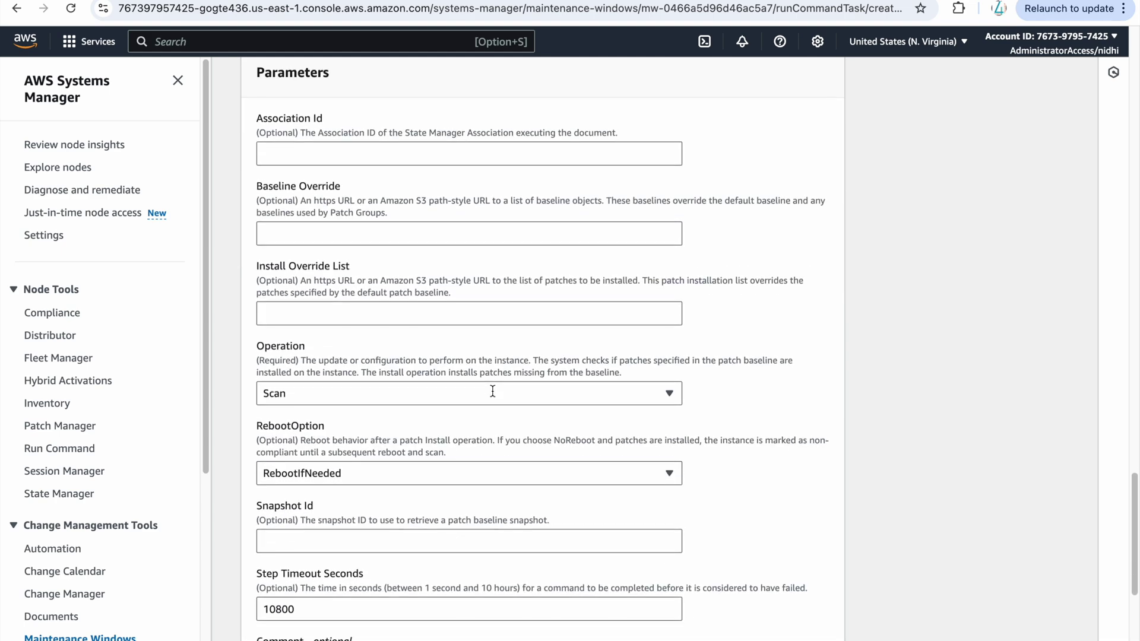
pyautogui.scroll(-1, 493, 391)
pyautogui.click(507, 291)
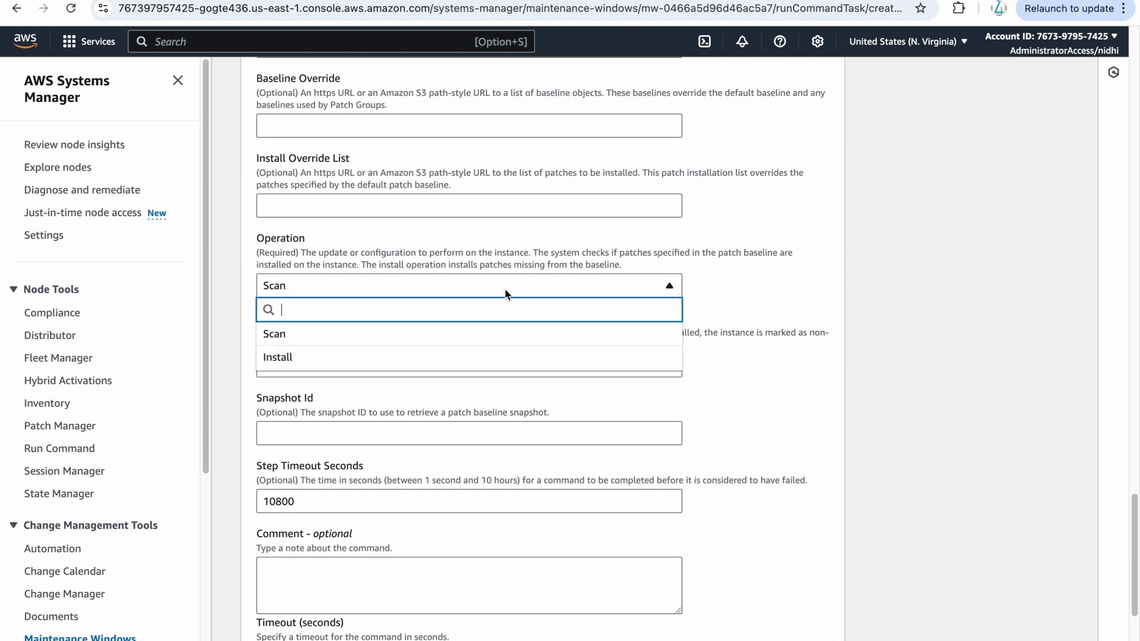
pyautogui.click(316, 328)
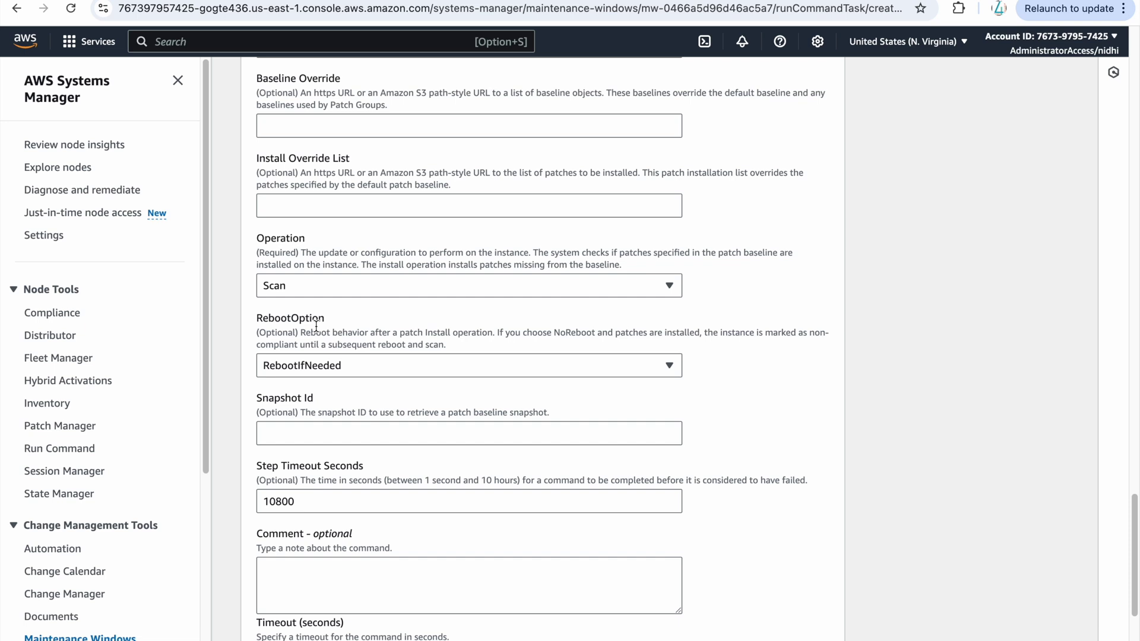
pyautogui.click(365, 292)
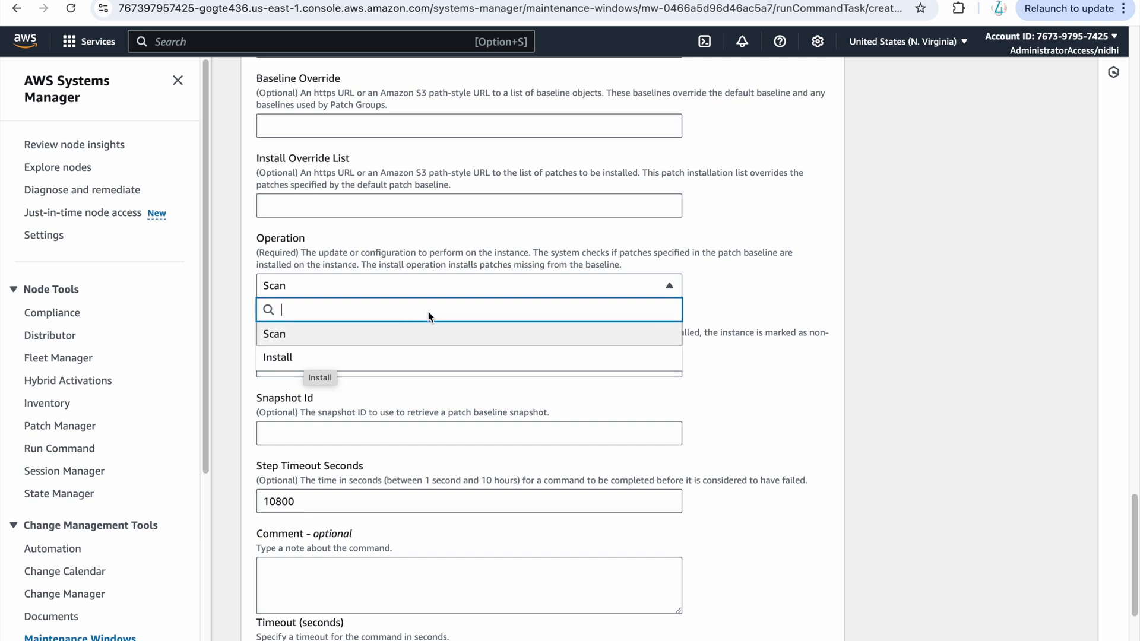
pyautogui.click(415, 326)
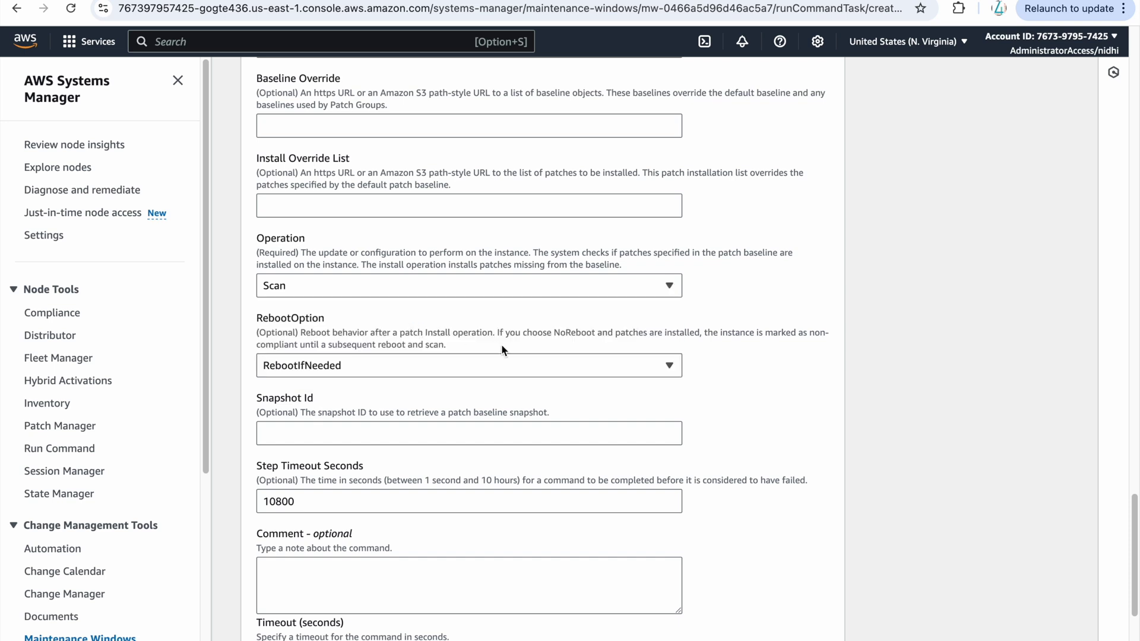
# - Check the RebootOption choices, keep RebootIfNeeded, and try to register the Run command task
pyautogui.scroll(-3, 502, 350)
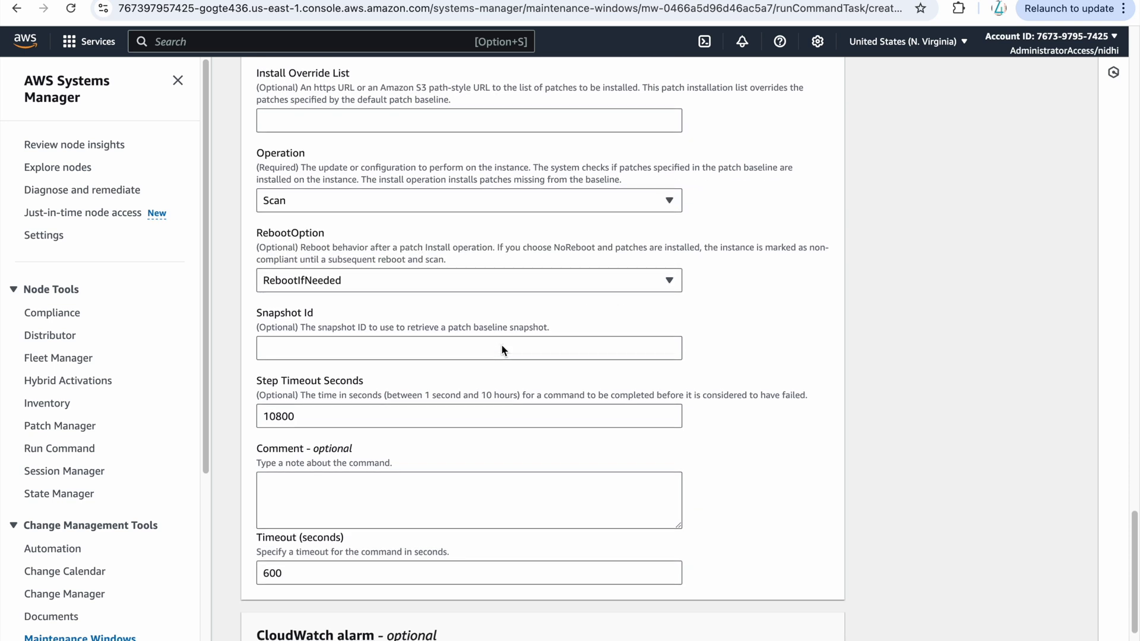
pyautogui.click(433, 279)
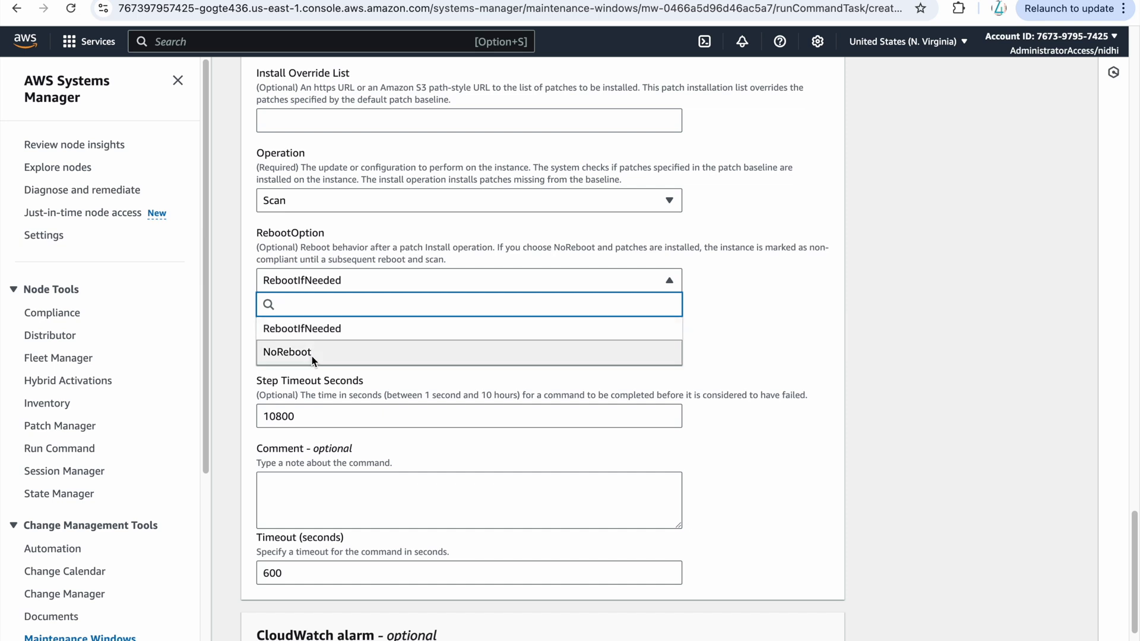
pyautogui.click(749, 318)
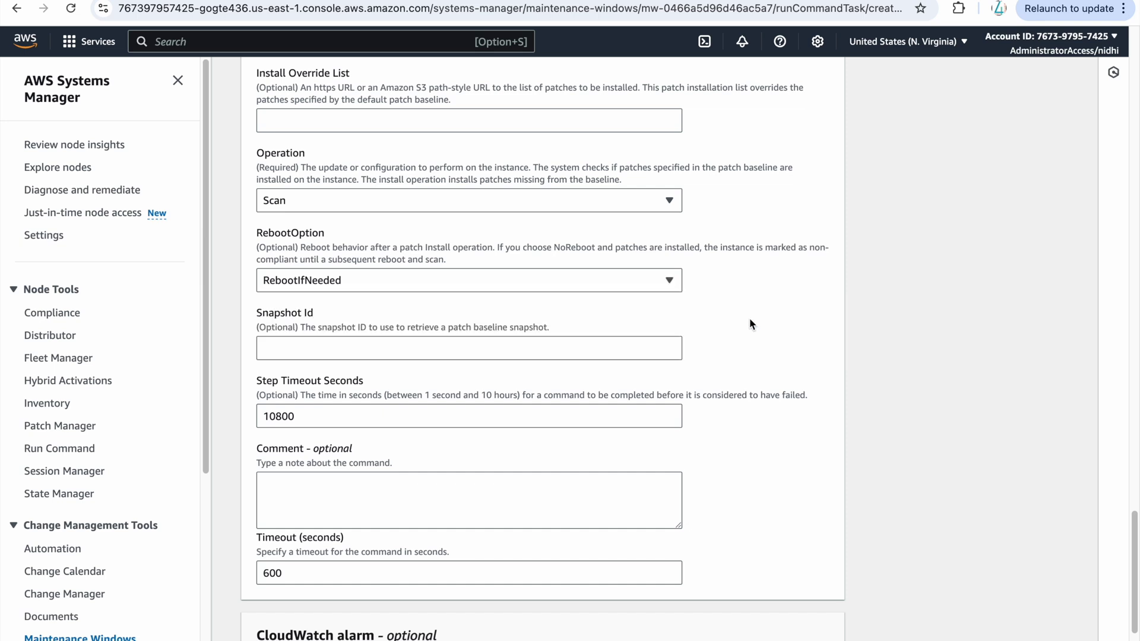
pyautogui.scroll(-3, 594, 460)
pyautogui.scroll(-2, 594, 461)
pyautogui.click(738, 623)
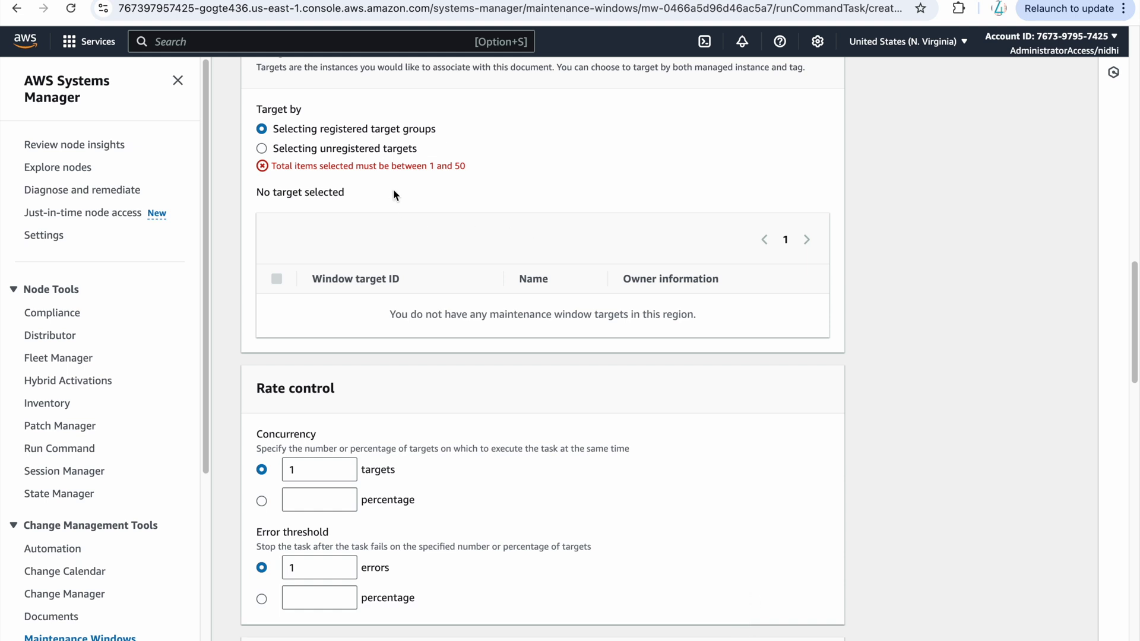
# - Target the unregistered instances test and test-oldami and register the Run command task
pyautogui.scroll(2, 392, 191)
pyautogui.scroll(2, 391, 194)
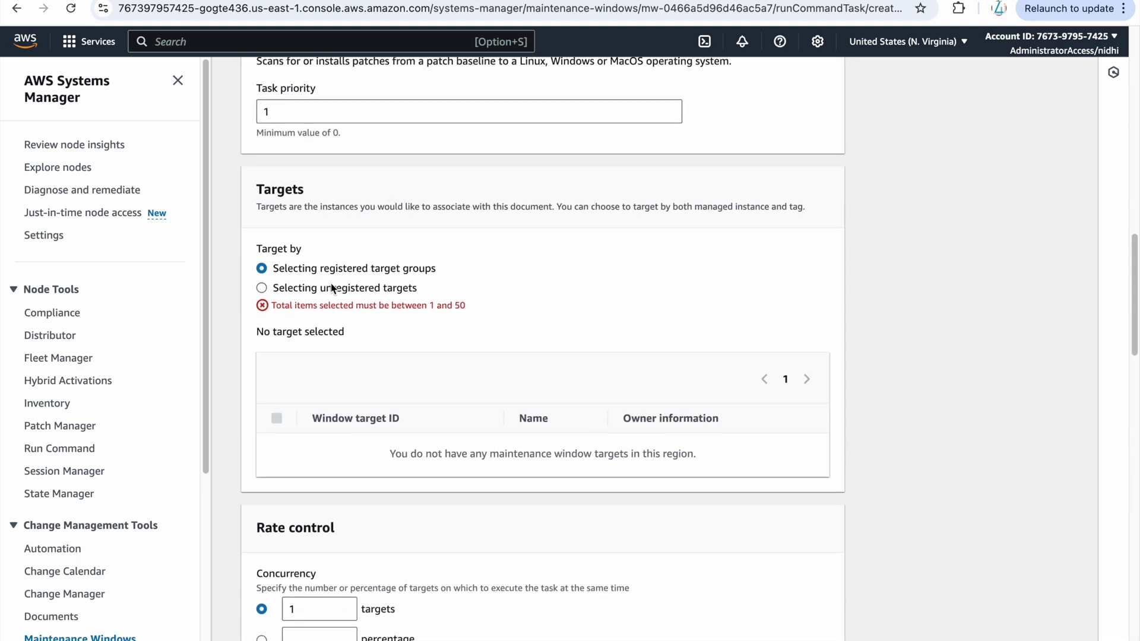
pyautogui.click(333, 288)
pyautogui.click(276, 446)
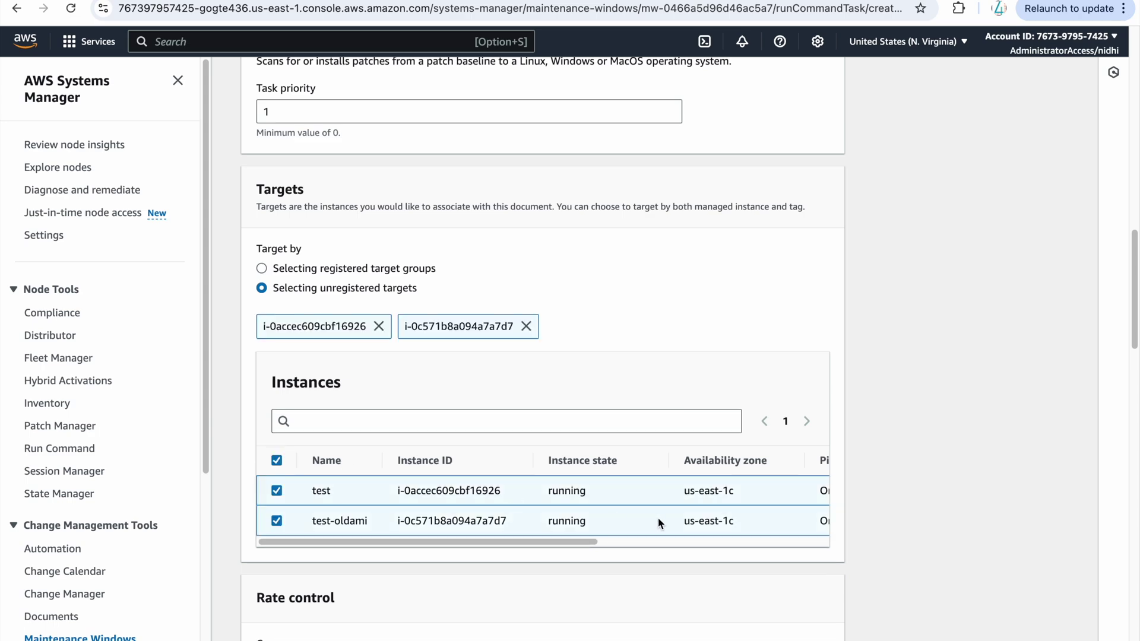
pyautogui.scroll(-10, 660, 523)
pyautogui.scroll(-9, 658, 523)
pyautogui.click(796, 621)
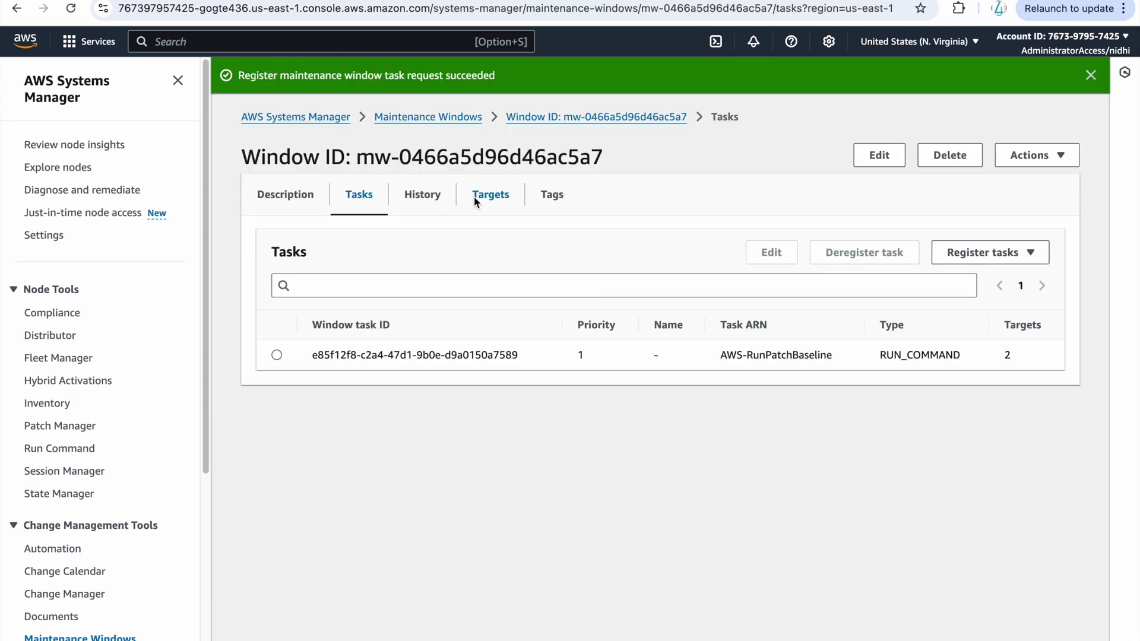
# - Register a maintenance window target by manually choosing the instances test and test-oldami
pyautogui.click(438, 196)
pyautogui.click(488, 167)
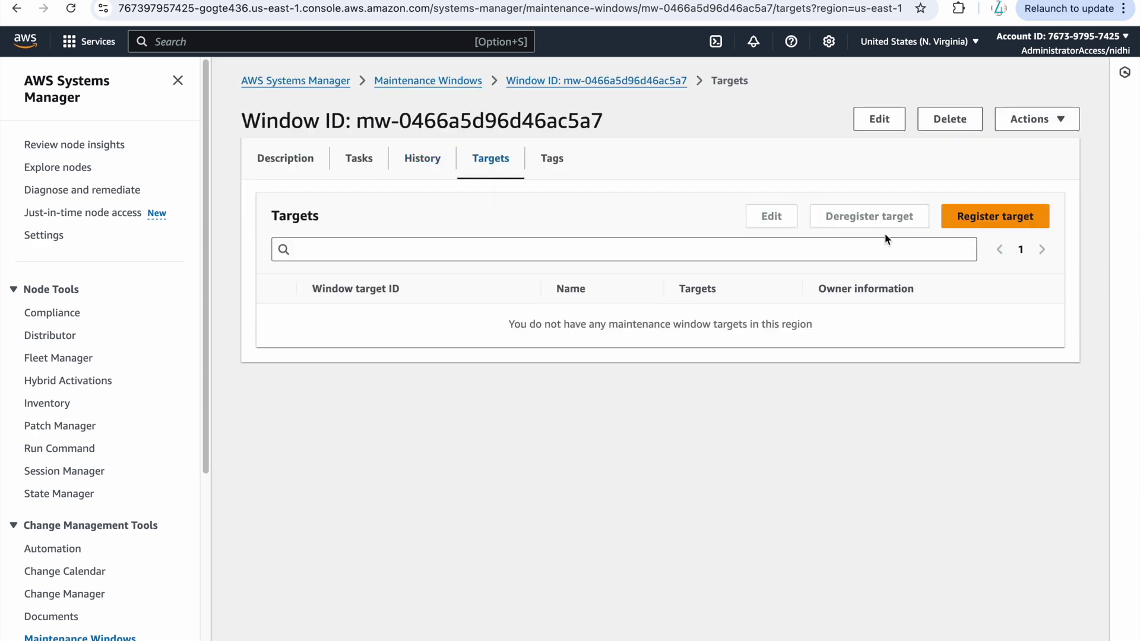
pyautogui.click(965, 219)
pyautogui.scroll(-4, 384, 312)
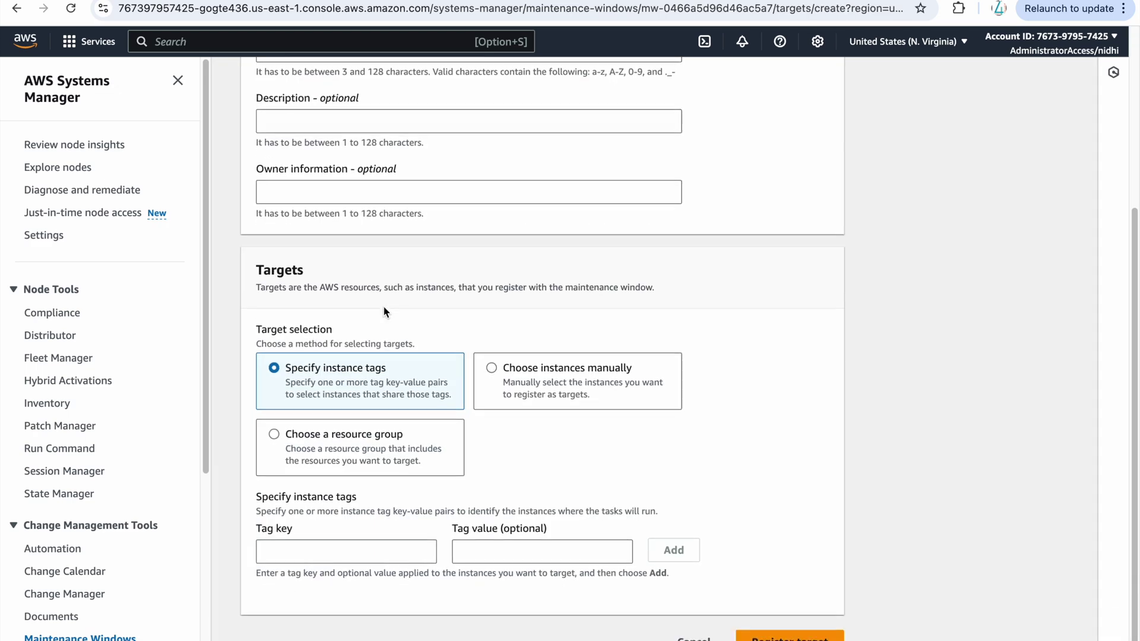
pyautogui.click(498, 353)
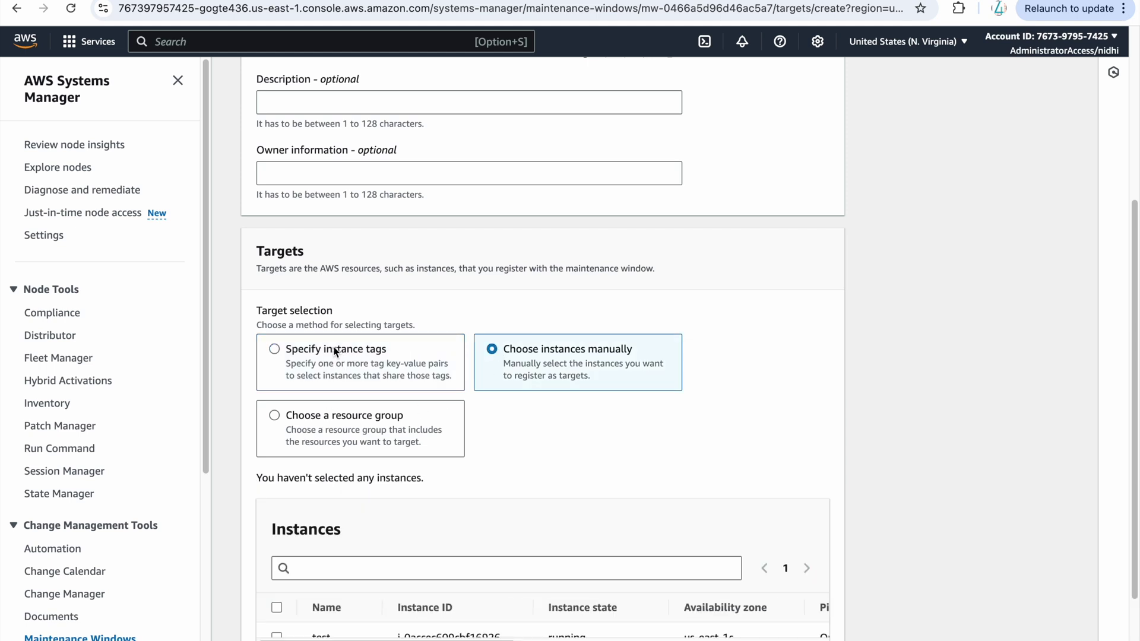
pyautogui.click(335, 352)
pyautogui.click(494, 349)
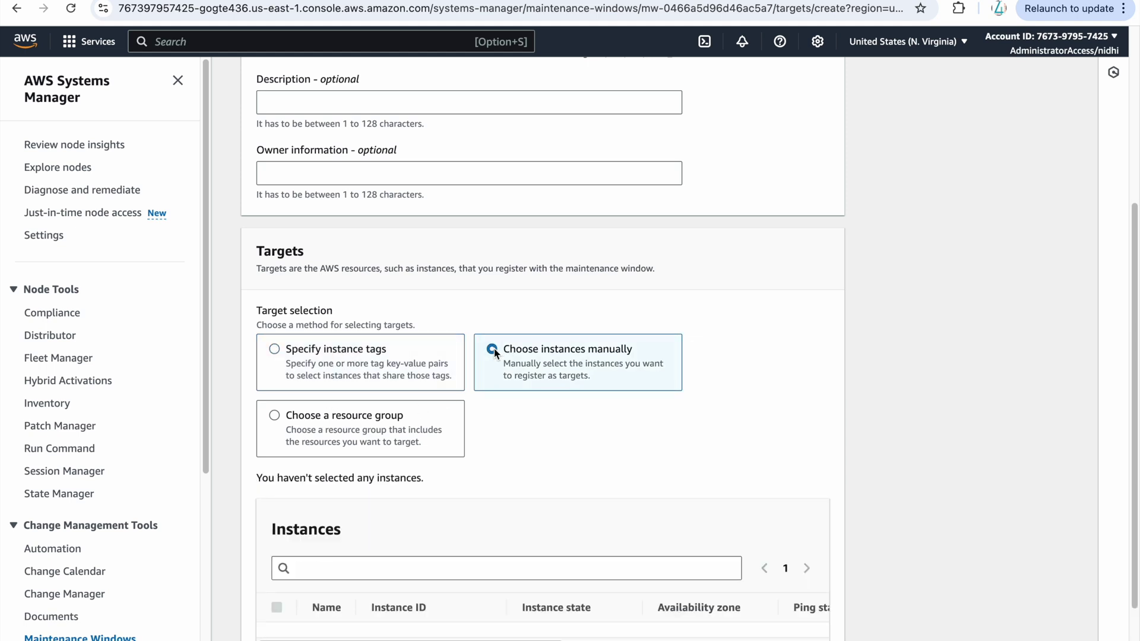
pyautogui.scroll(-2, 356, 451)
pyautogui.click(277, 496)
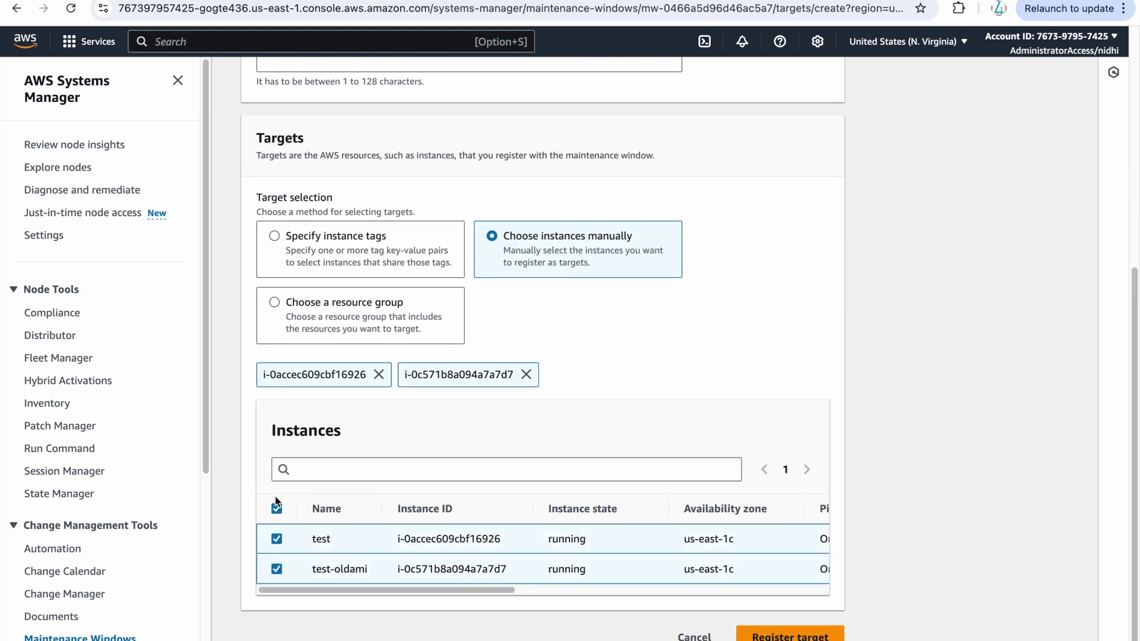
pyautogui.click(785, 635)
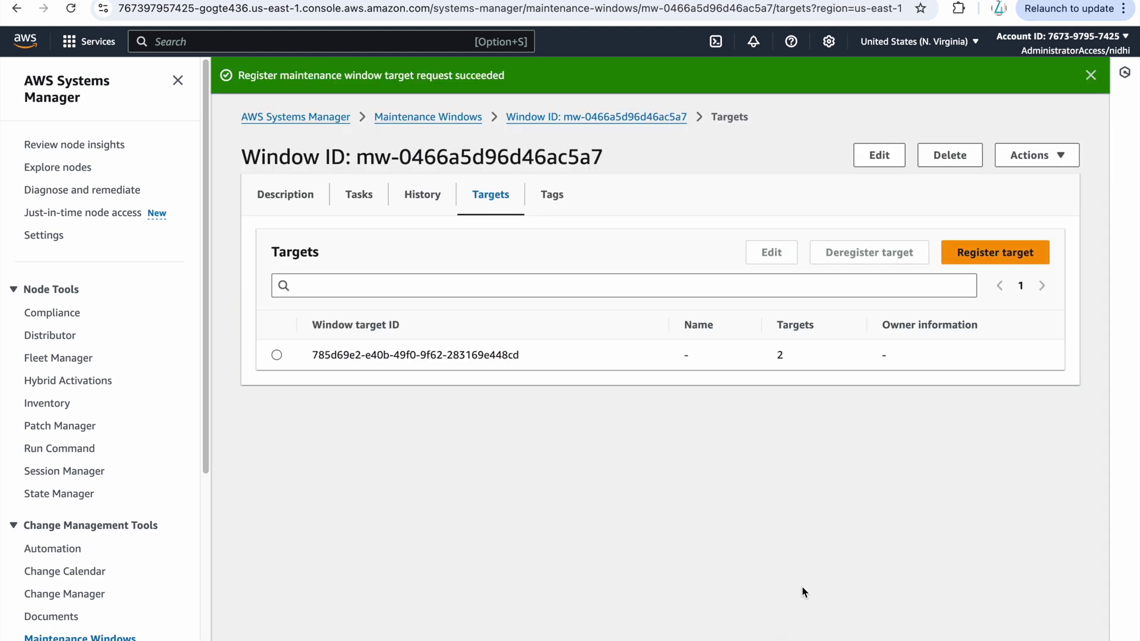
# - Check the mw-test maintenance window's tasks, description and execution history
pyautogui.click(363, 200)
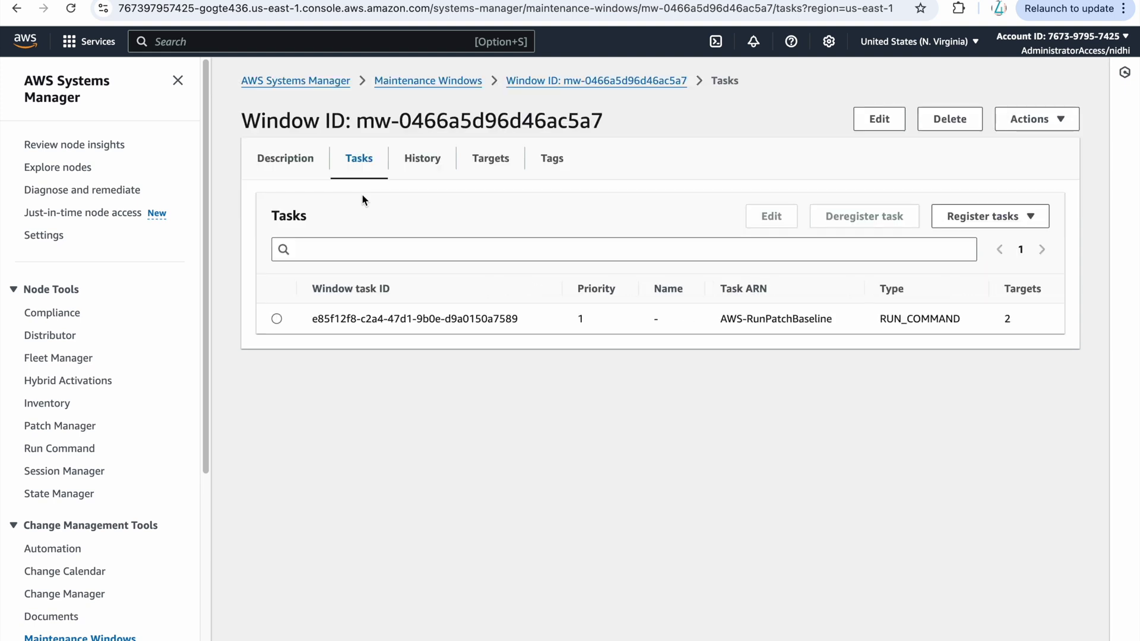
pyautogui.click(287, 158)
pyautogui.click(420, 158)
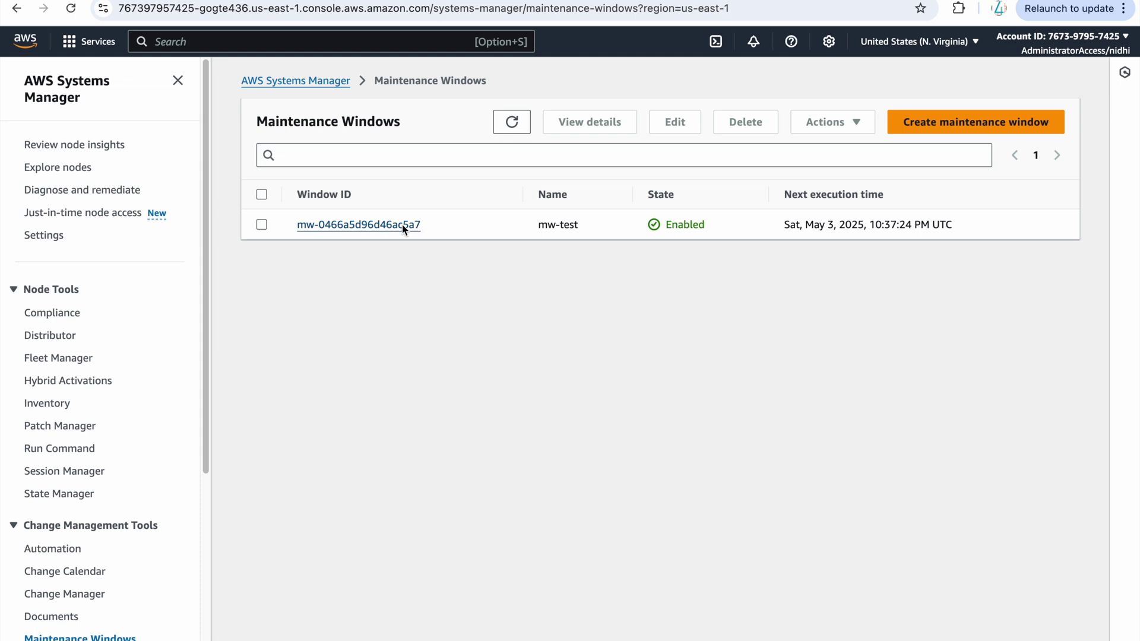
pyautogui.click(400, 225)
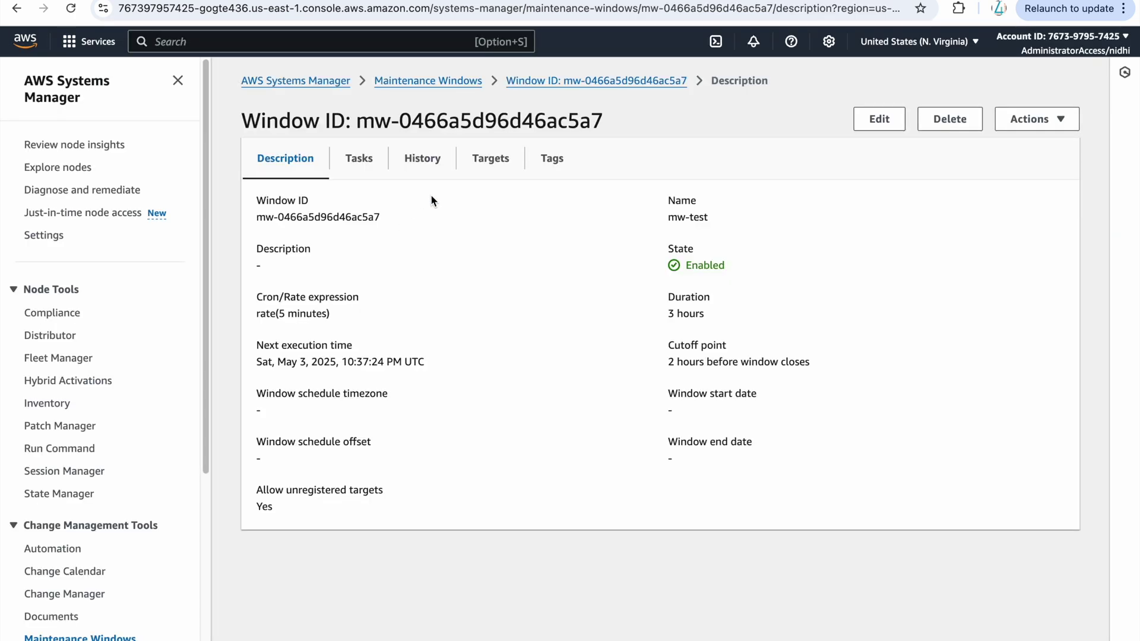
pyautogui.click(423, 159)
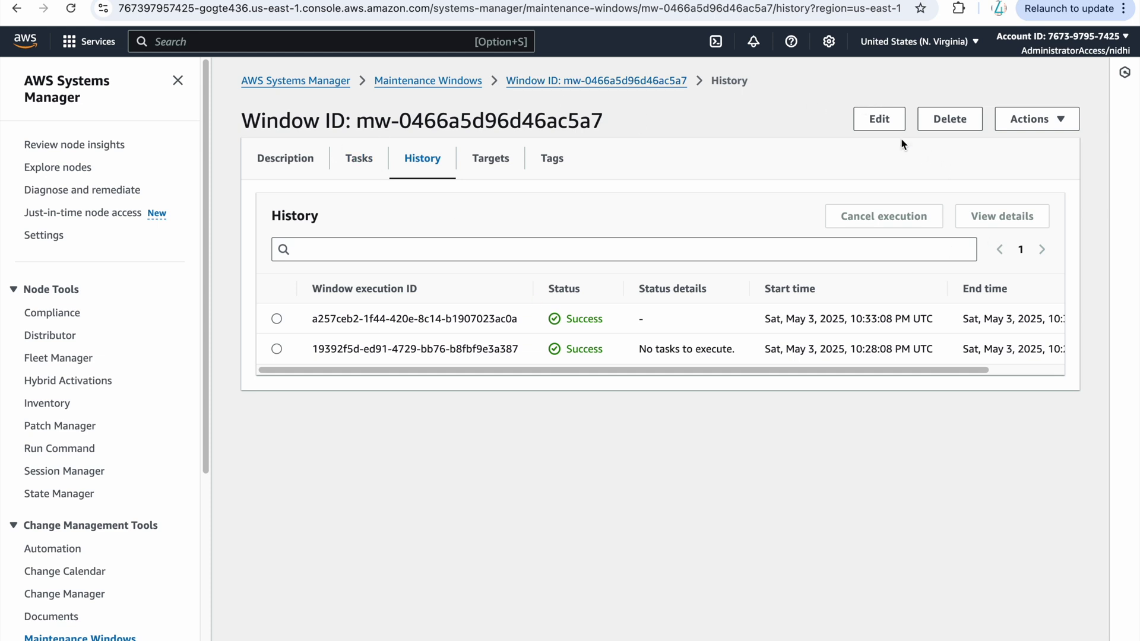
# - Edit the maintenance window's schedule to run every 40 minutes and save the change
pyautogui.click(889, 126)
pyautogui.scroll(-4, 387, 516)
pyautogui.scroll(-1, 388, 517)
pyautogui.click(291, 362)
pyautogui.press('BackSpace')
pyautogui.write('40')
pyautogui.scroll(-2, 804, 435)
pyautogui.scroll(-3, 804, 441)
pyautogui.click(747, 620)
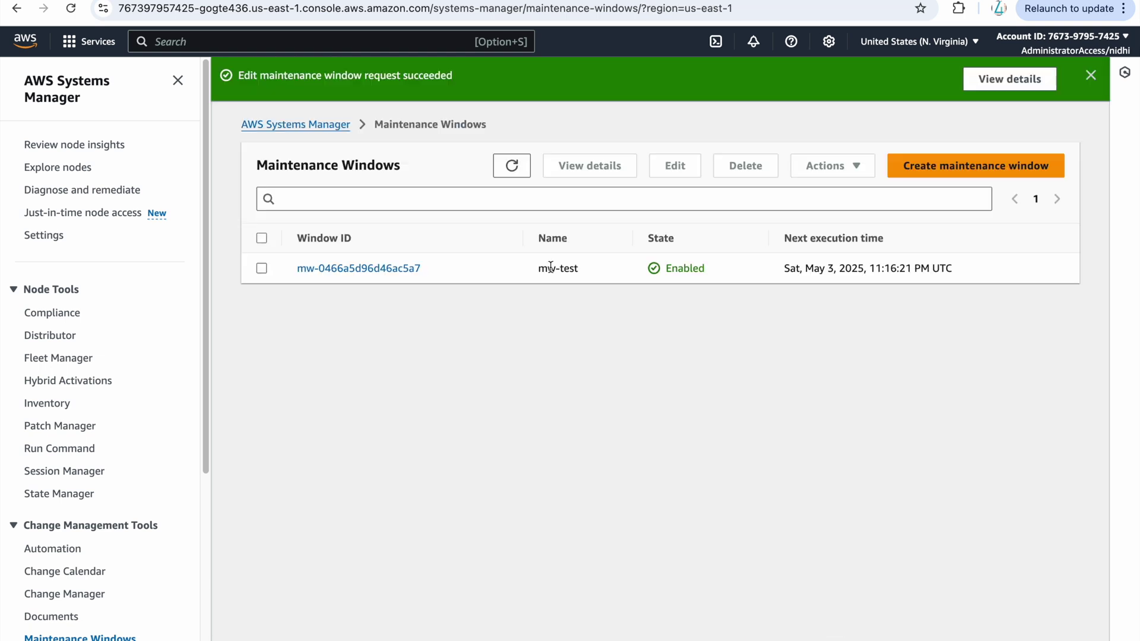
# - Open the most recent execution in the mw-test window's history and view the details of its AWS-RunPatchBaseline task invocation
pyautogui.click(383, 269)
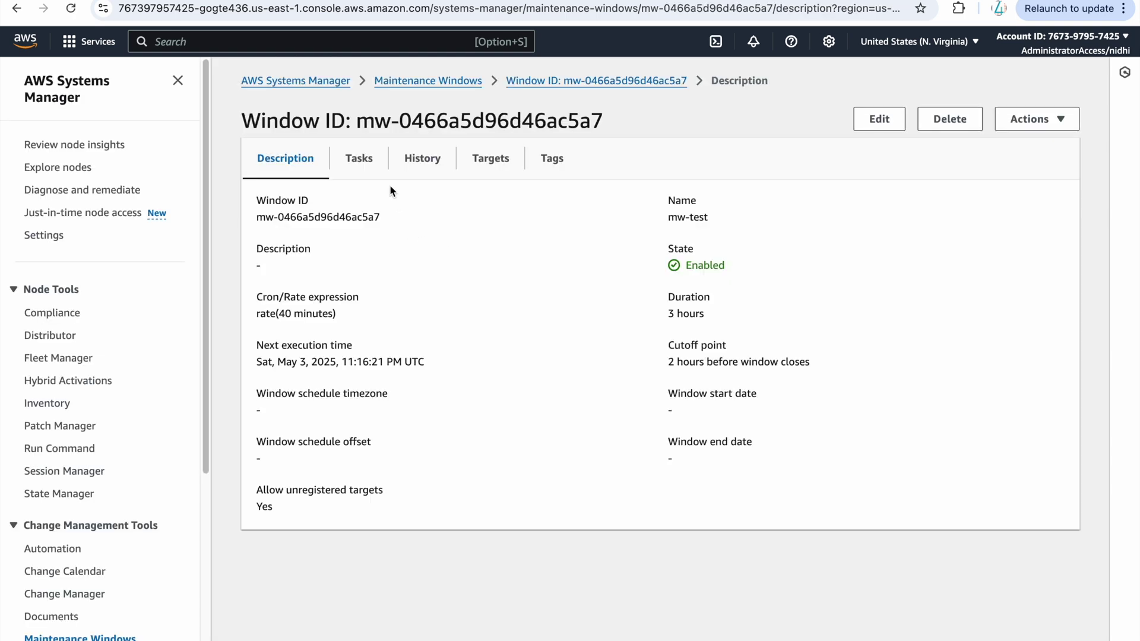
pyautogui.click(419, 159)
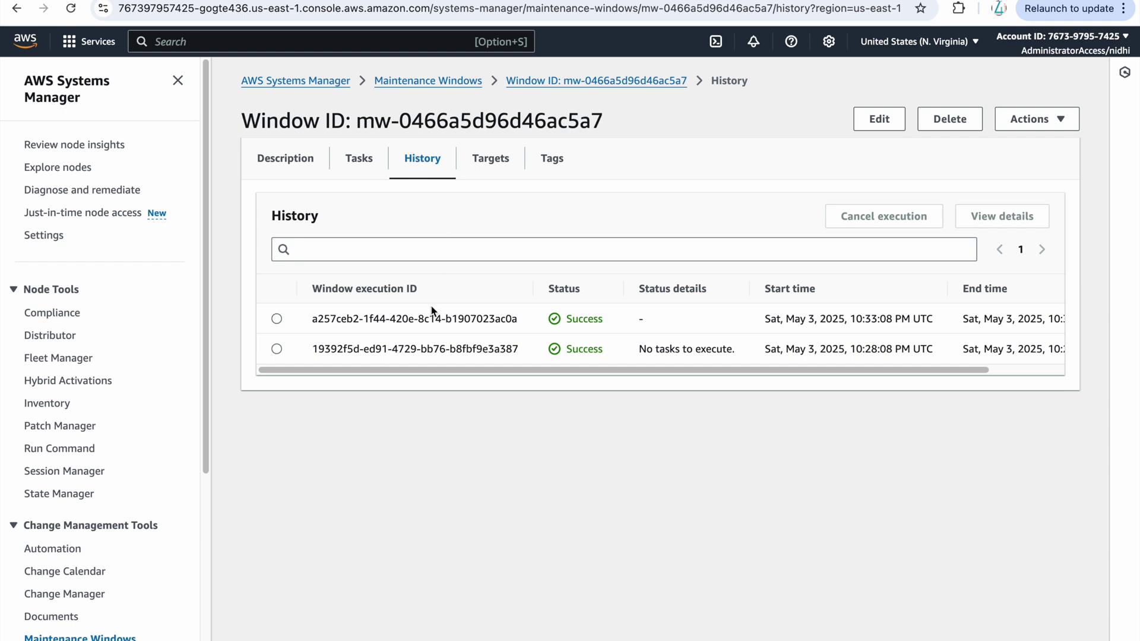
pyautogui.click(277, 318)
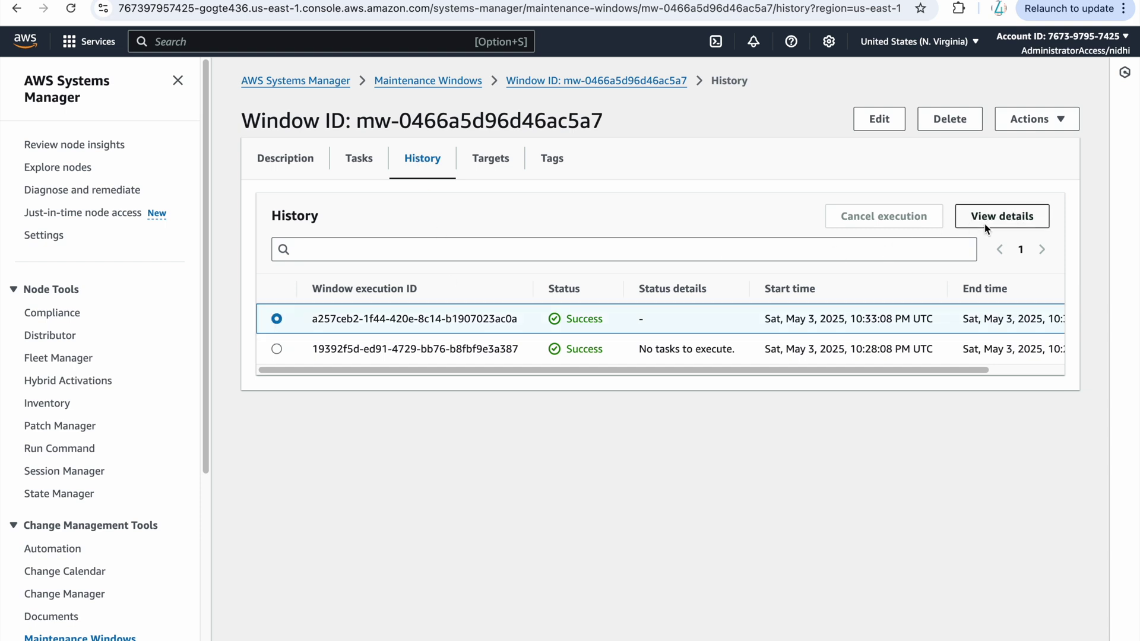
pyautogui.click(984, 222)
pyautogui.scroll(-2, 547, 403)
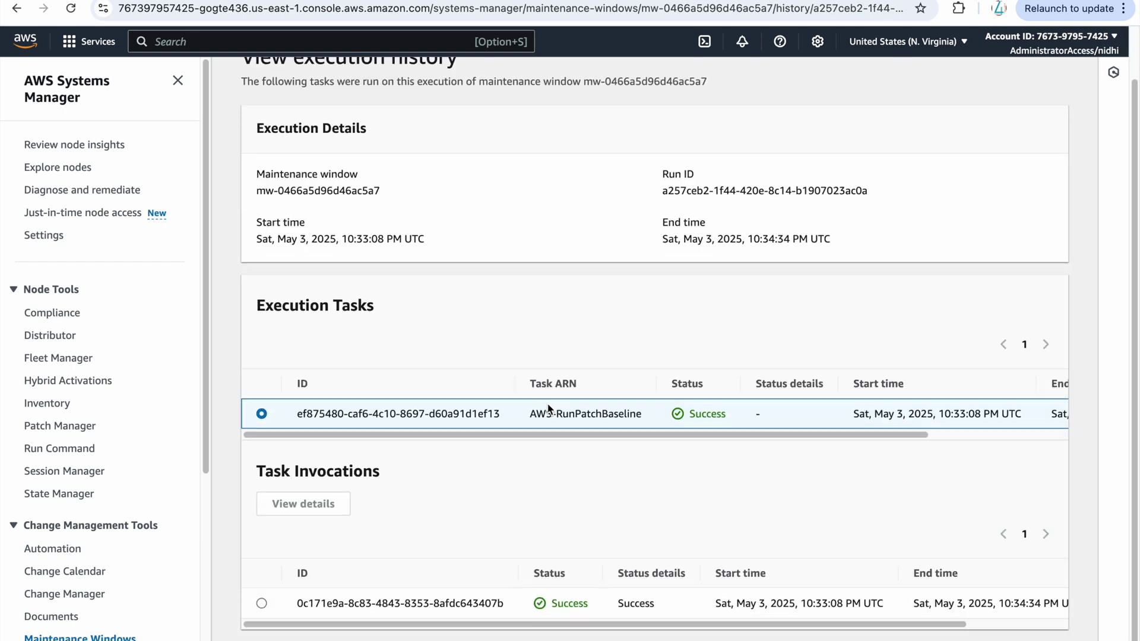
pyautogui.moveTo(531, 419); pyautogui.dragTo(641, 425)
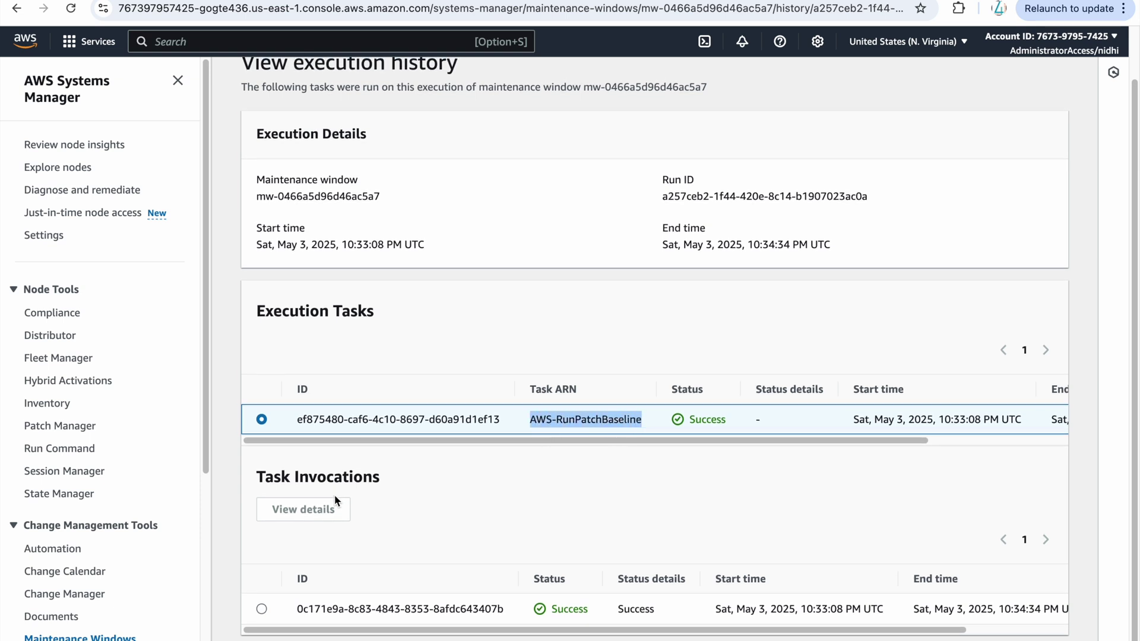
pyautogui.click(262, 611)
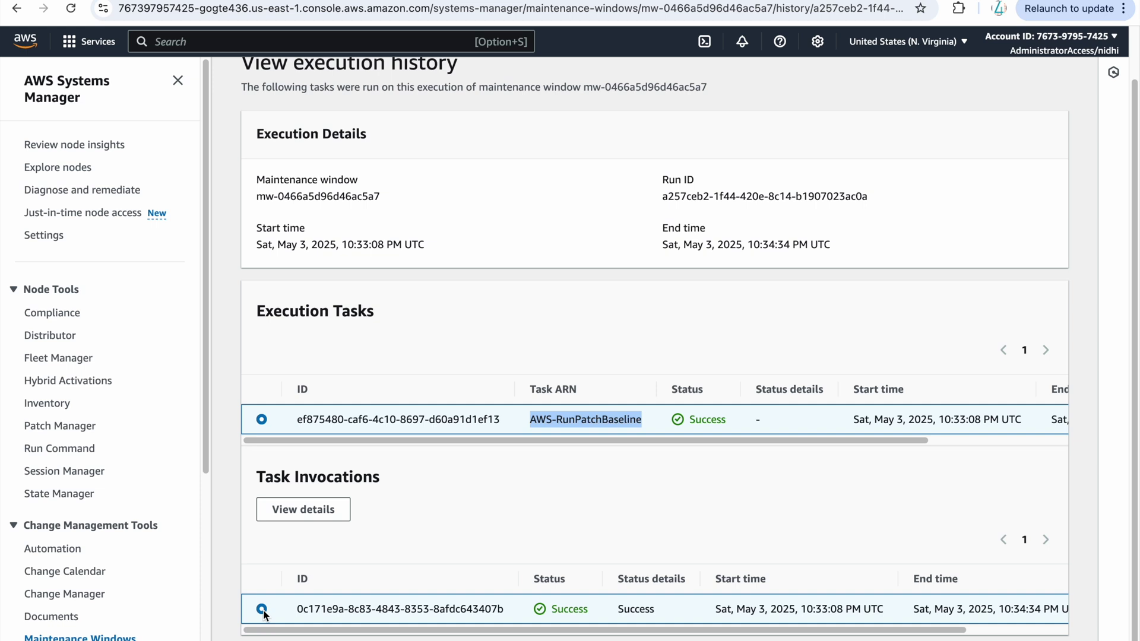
pyautogui.click(319, 518)
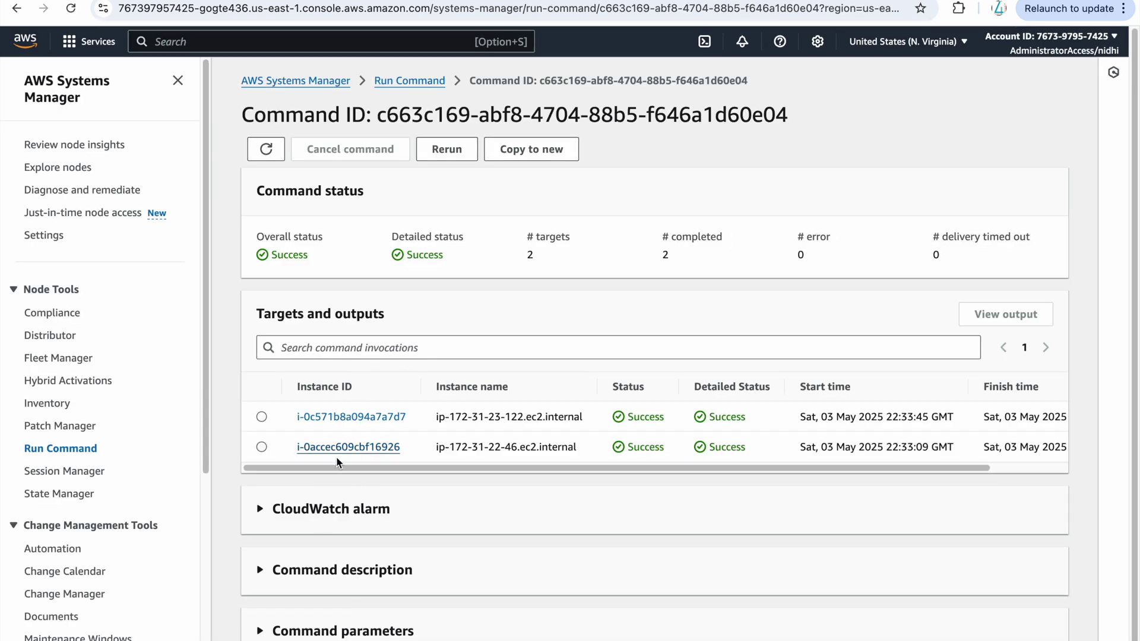
# - View the command output for instance i-0c571b8a094a7a7d7 and review the status and errors of its patching steps
pyautogui.moveTo(298, 389); pyautogui.dragTo(415, 439)
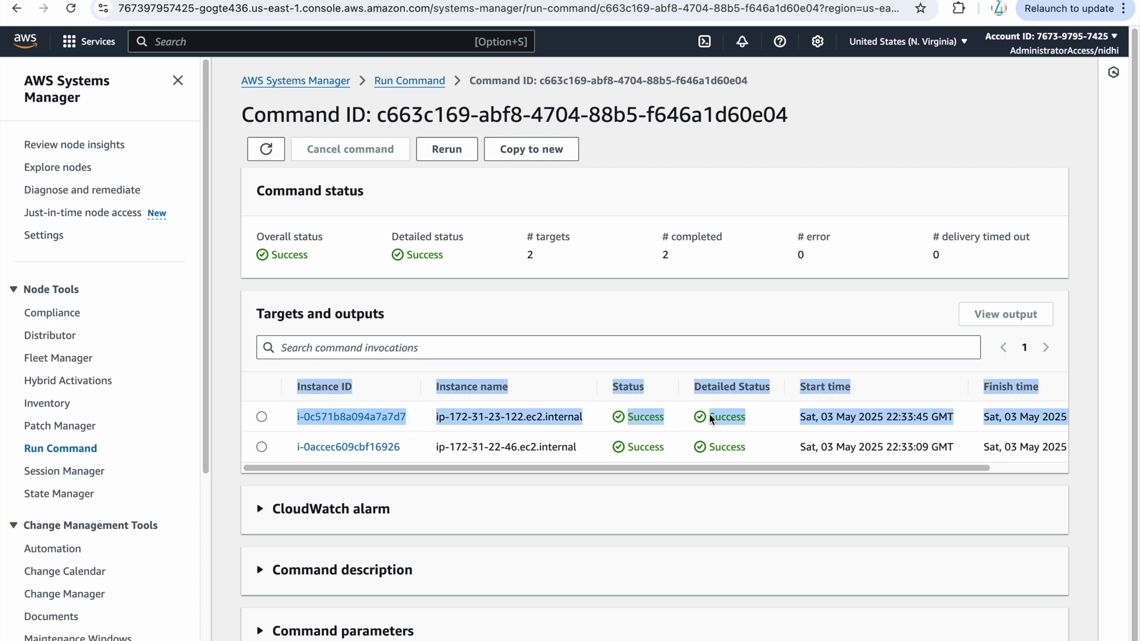
pyautogui.click(262, 418)
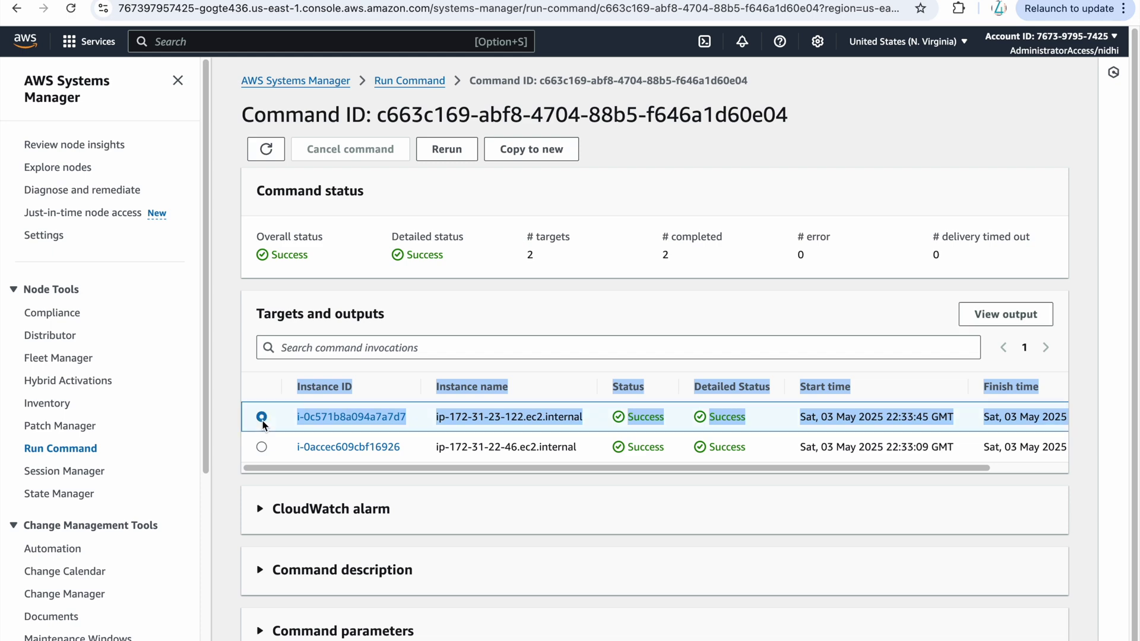
pyautogui.click(977, 315)
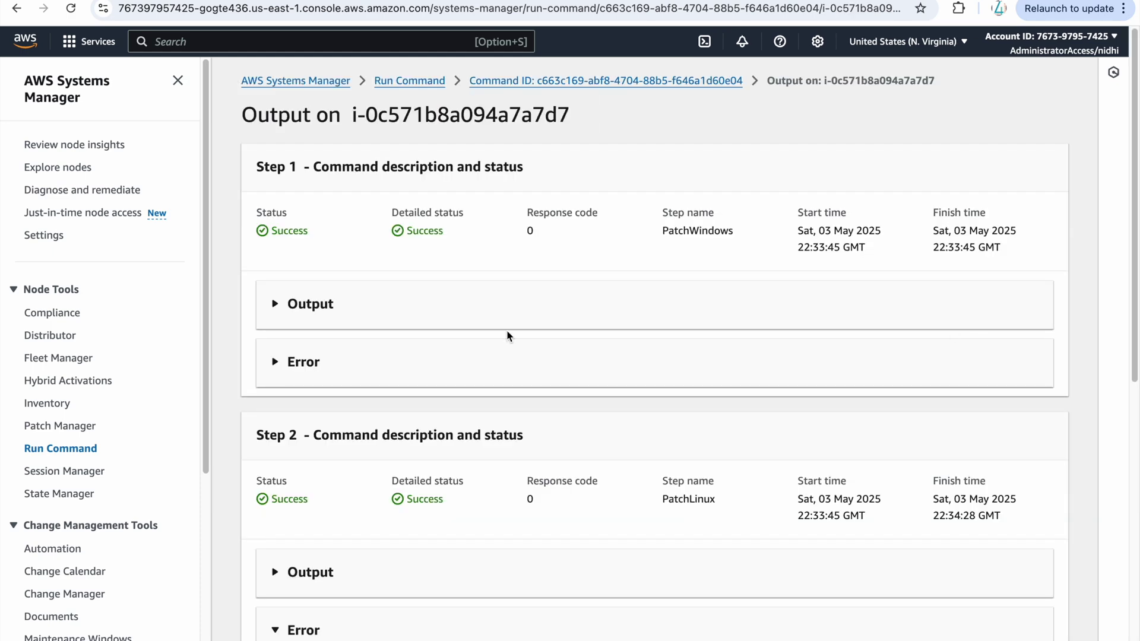
pyautogui.scroll(-5, 439, 446)
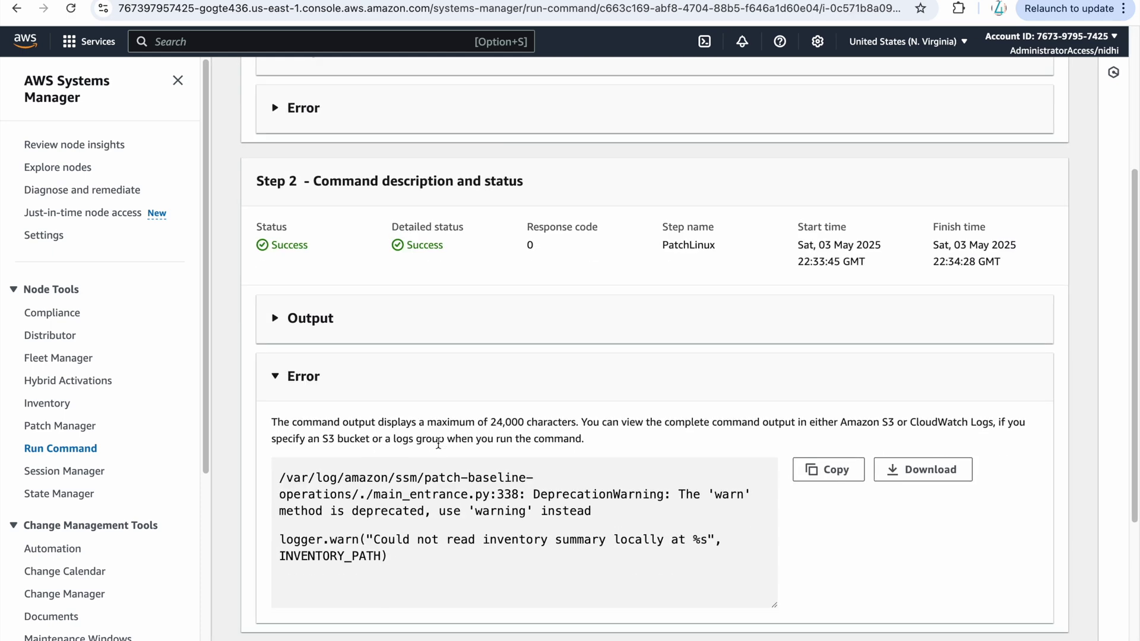
pyautogui.scroll(-3, 439, 446)
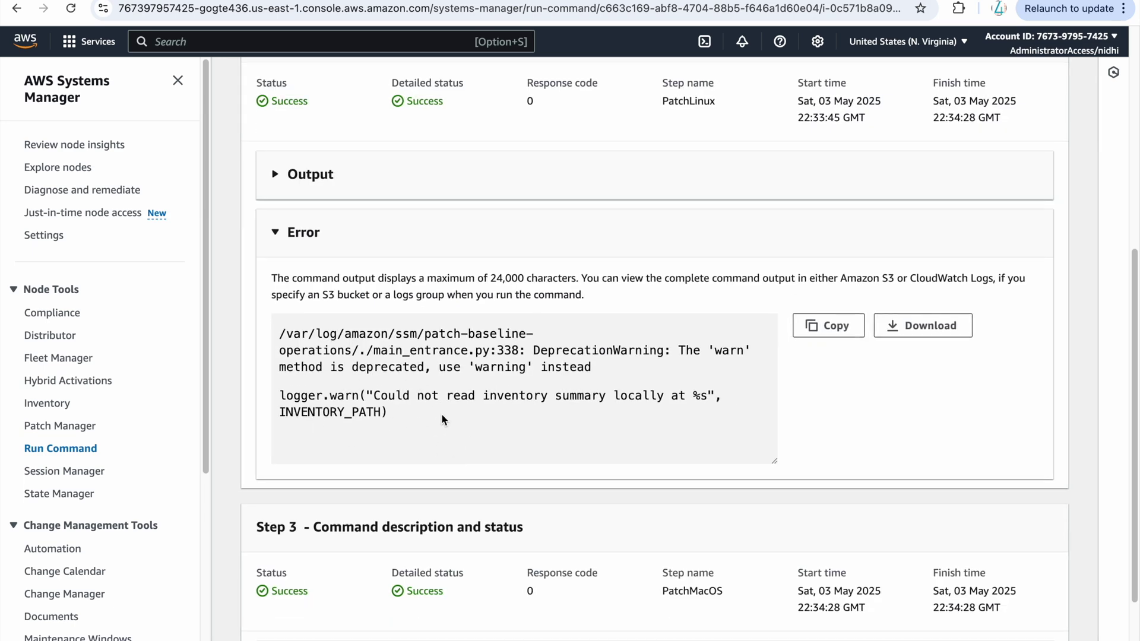
pyautogui.scroll(8, 441, 414)
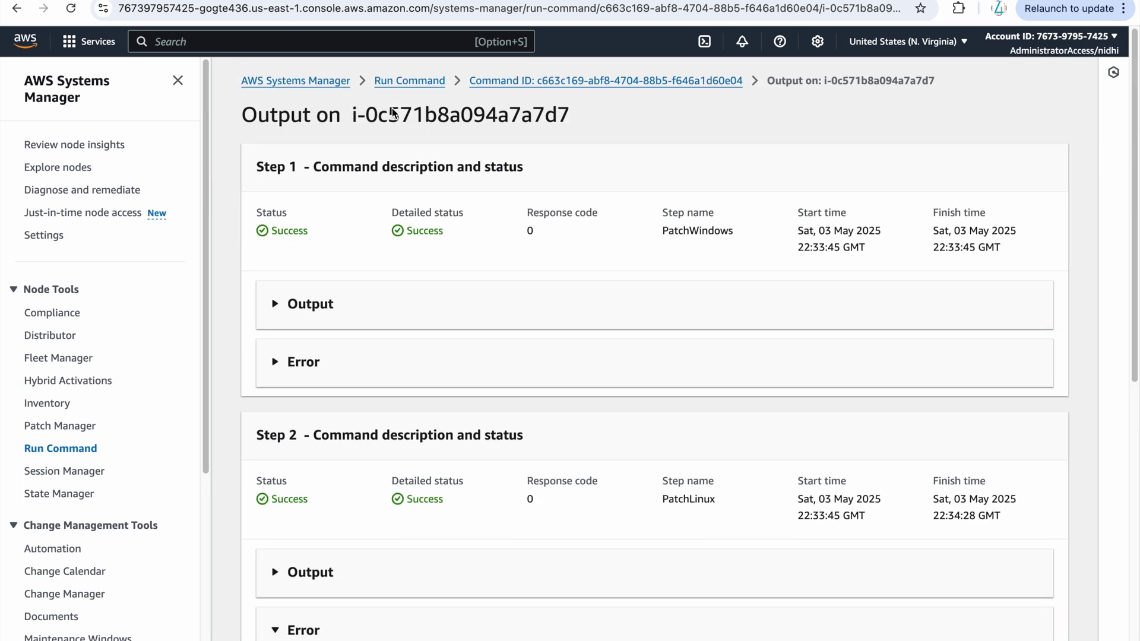
# - Open Patch Manager's compliance reporting and compare the patch compliance of the test and test-oldami nodes
pyautogui.click(333, 81)
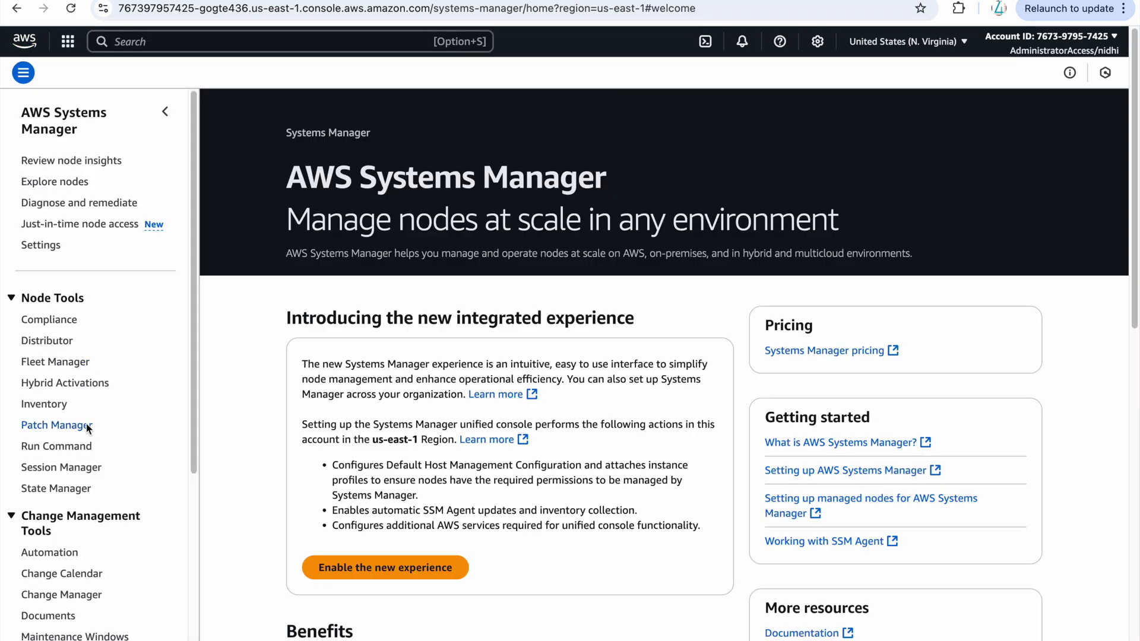
pyautogui.click(87, 424)
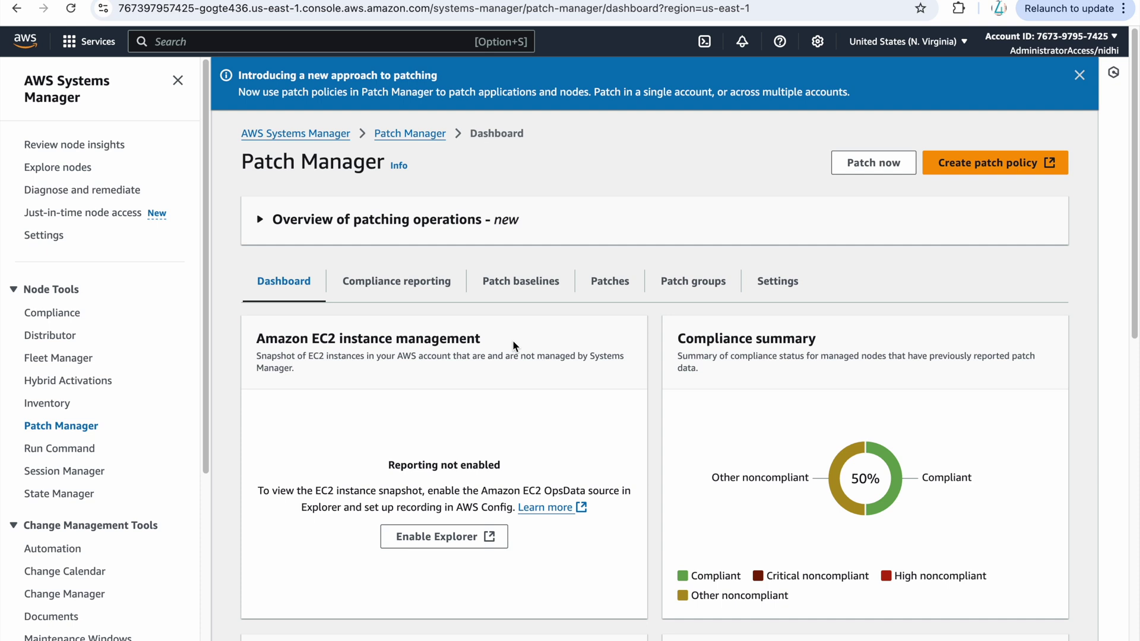
pyautogui.click(444, 284)
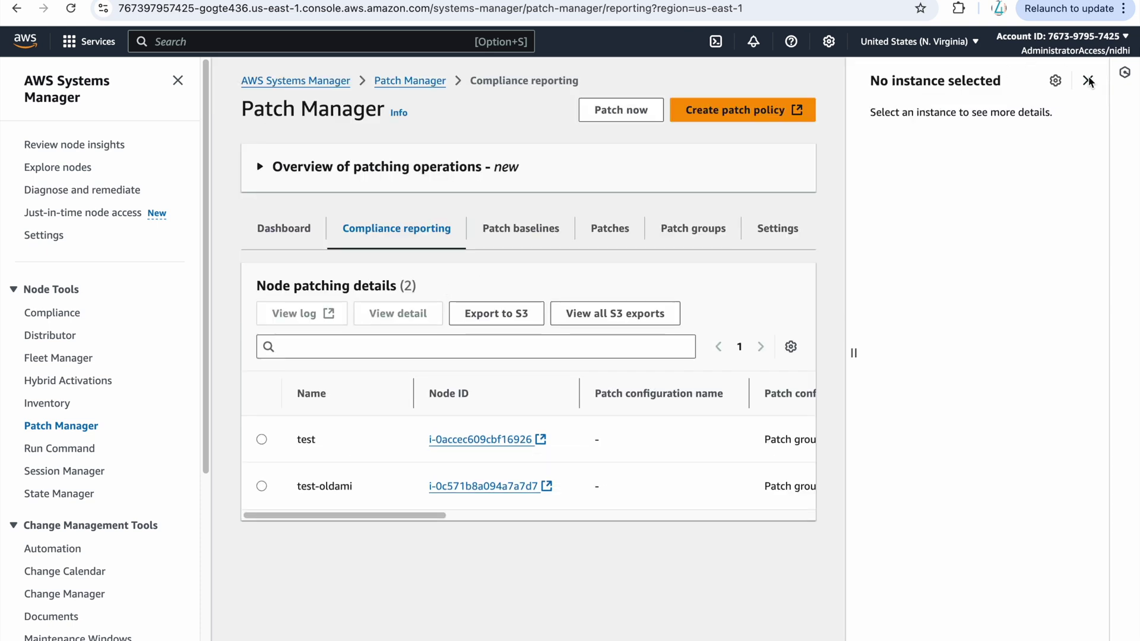
pyautogui.click(1089, 81)
pyautogui.click(696, 489)
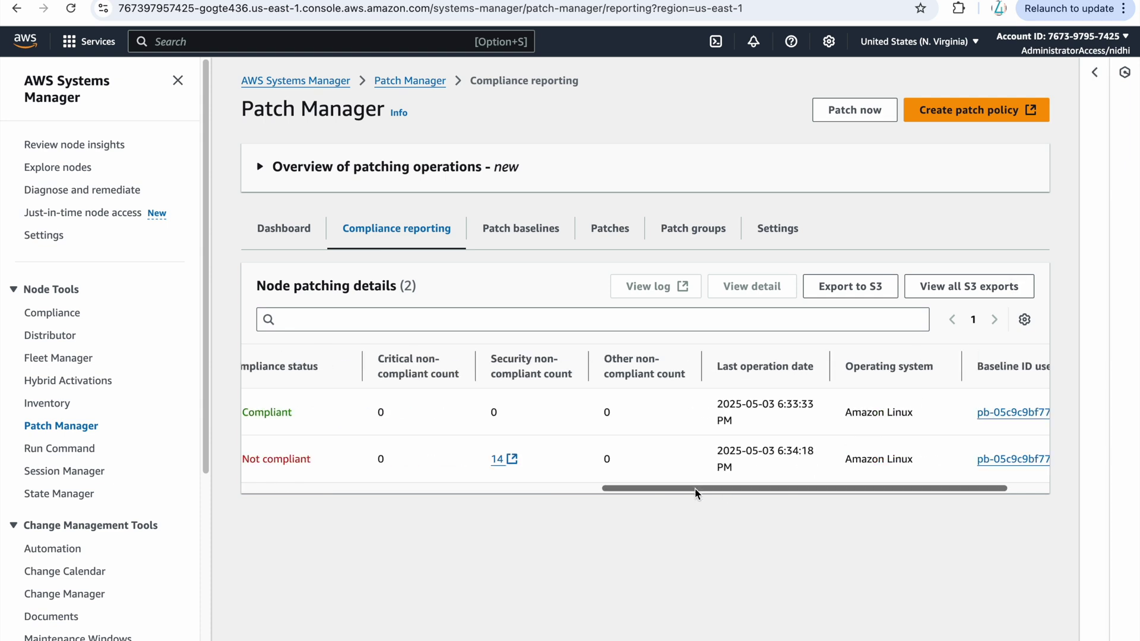
pyautogui.moveTo(696, 492); pyautogui.dragTo(528, 501)
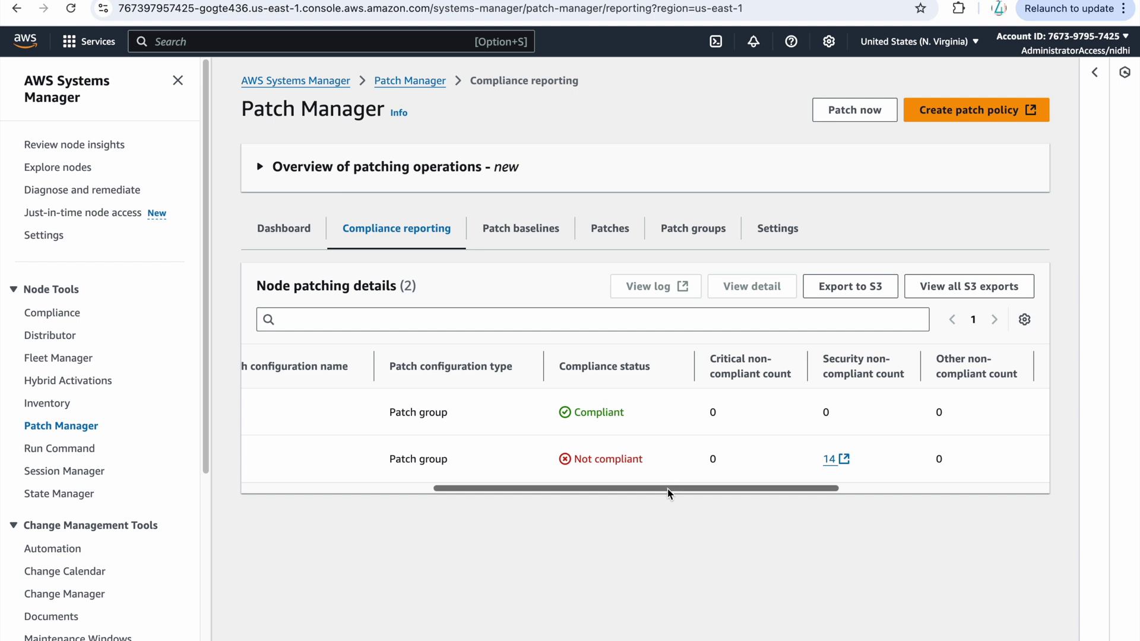
pyautogui.moveTo(669, 493); pyautogui.dragTo(344, 497)
pyautogui.moveTo(337, 415); pyautogui.dragTo(295, 420)
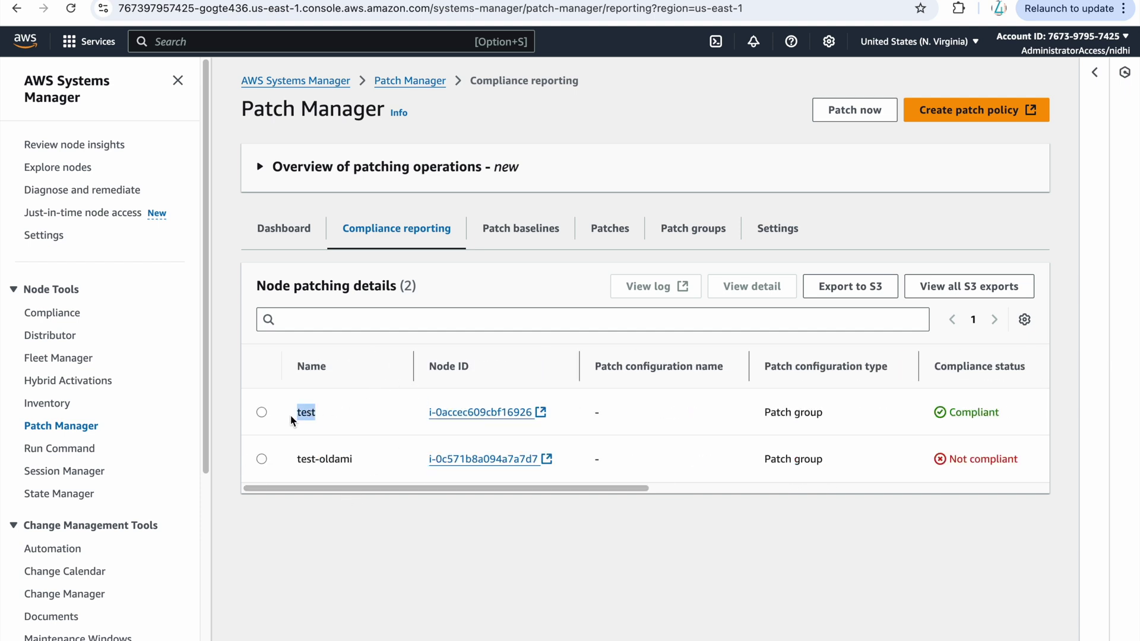
pyautogui.moveTo(360, 464); pyautogui.dragTo(292, 462)
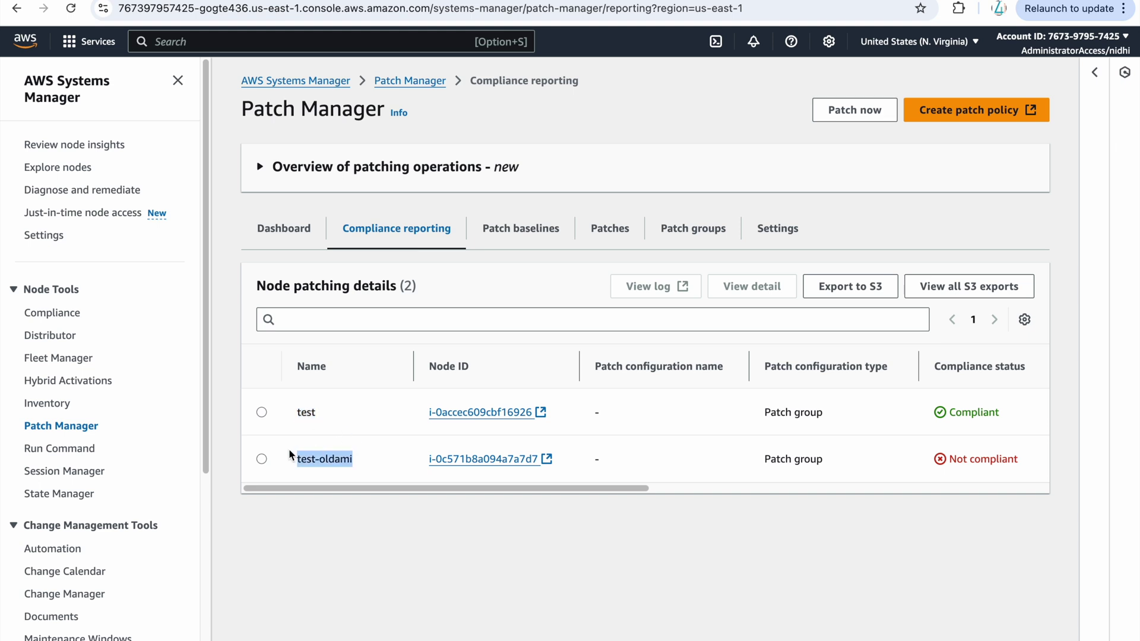
# - Open the security non-compliant patches of the test-oldami node and review the patch summary
pyautogui.moveTo(654, 491); pyautogui.dragTo(897, 496)
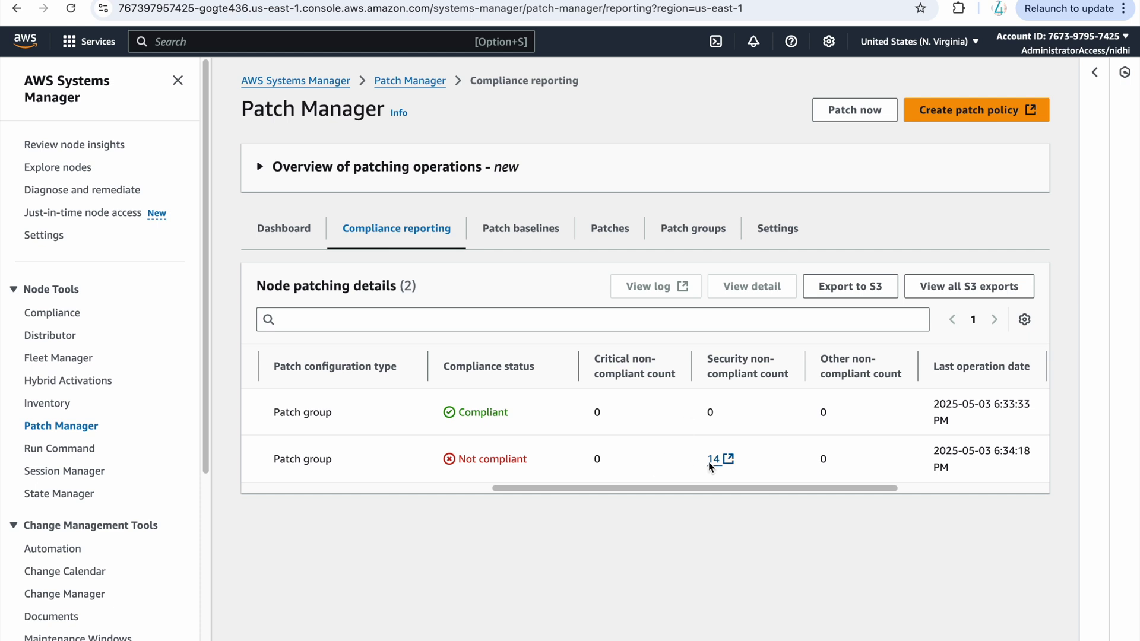
pyautogui.hscroll(3, 922, 420)
pyautogui.hscroll(-5, 768, 473)
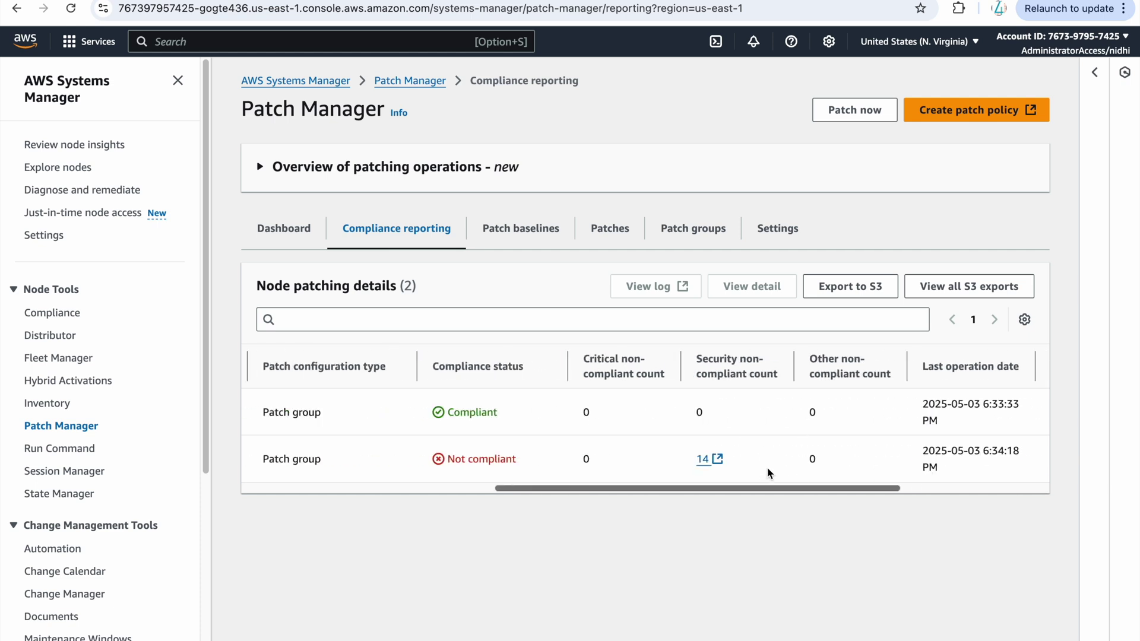
pyautogui.click(811, 459)
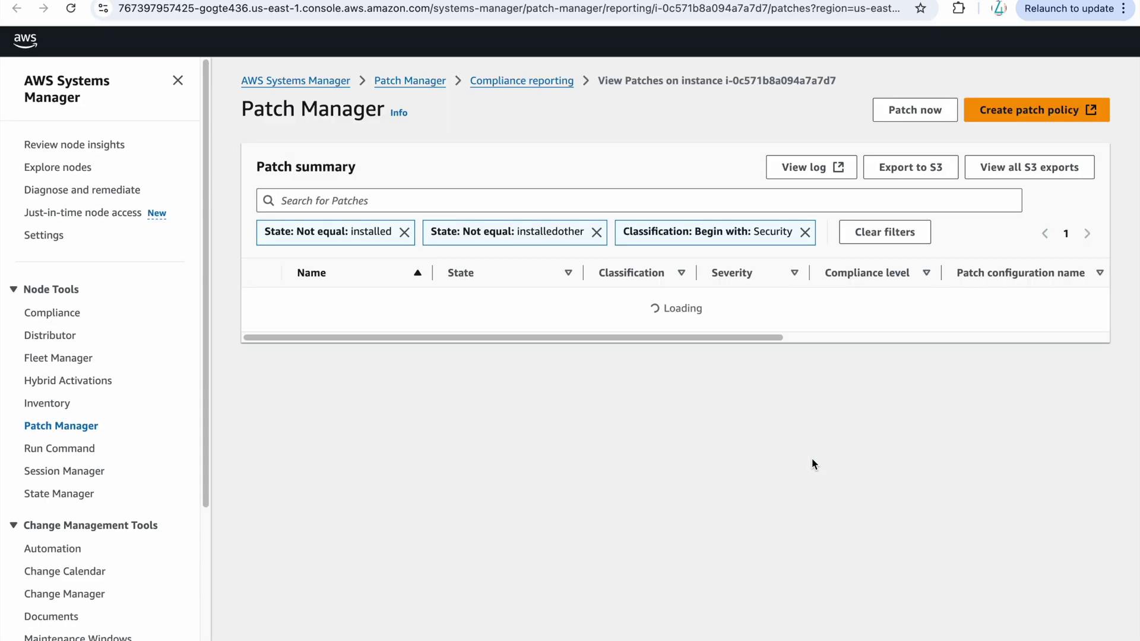
pyautogui.scroll(-3, 461, 392)
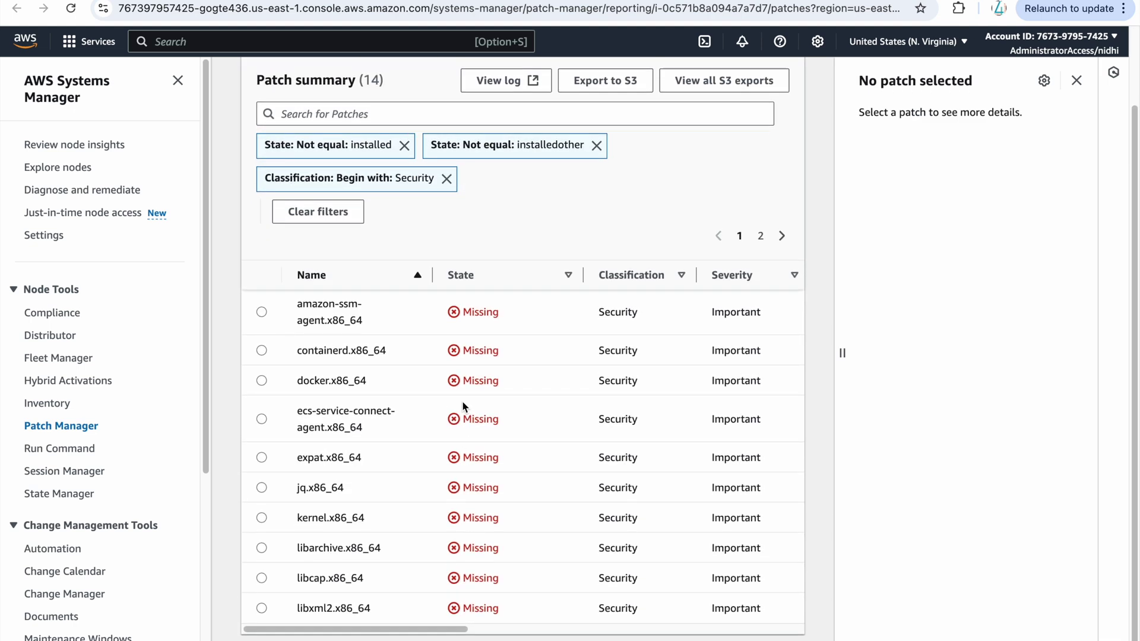
# - Open the on-demand Patch now form in Patch Manager, choose Scan and install, and review the reboot, target and log storage options
pyautogui.scroll(3, 377, 461)
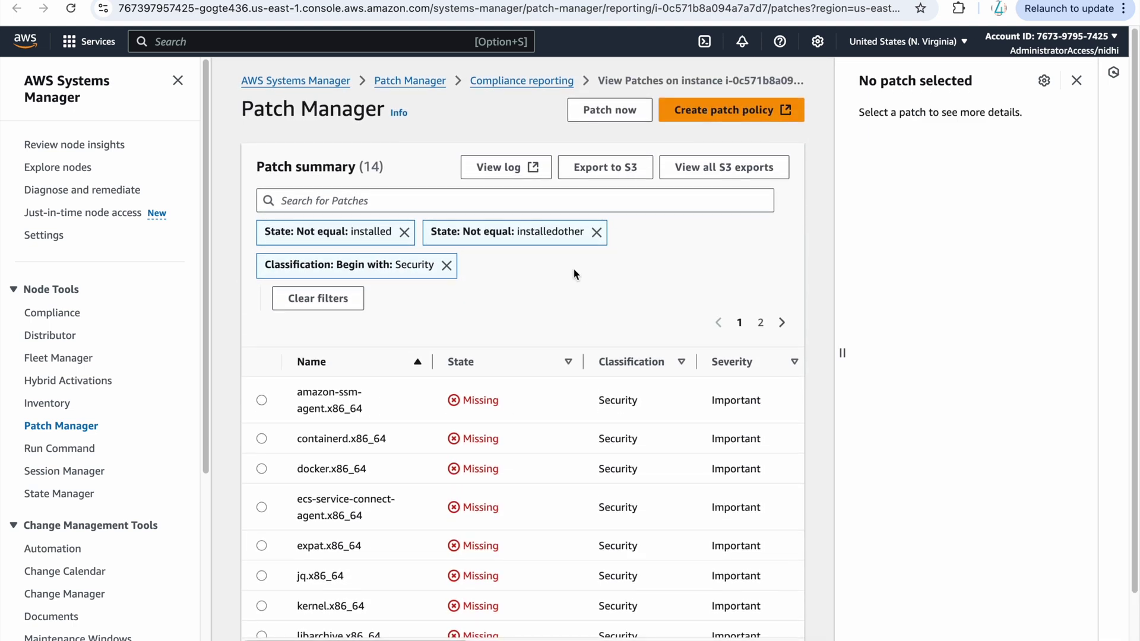
pyautogui.click(427, 80)
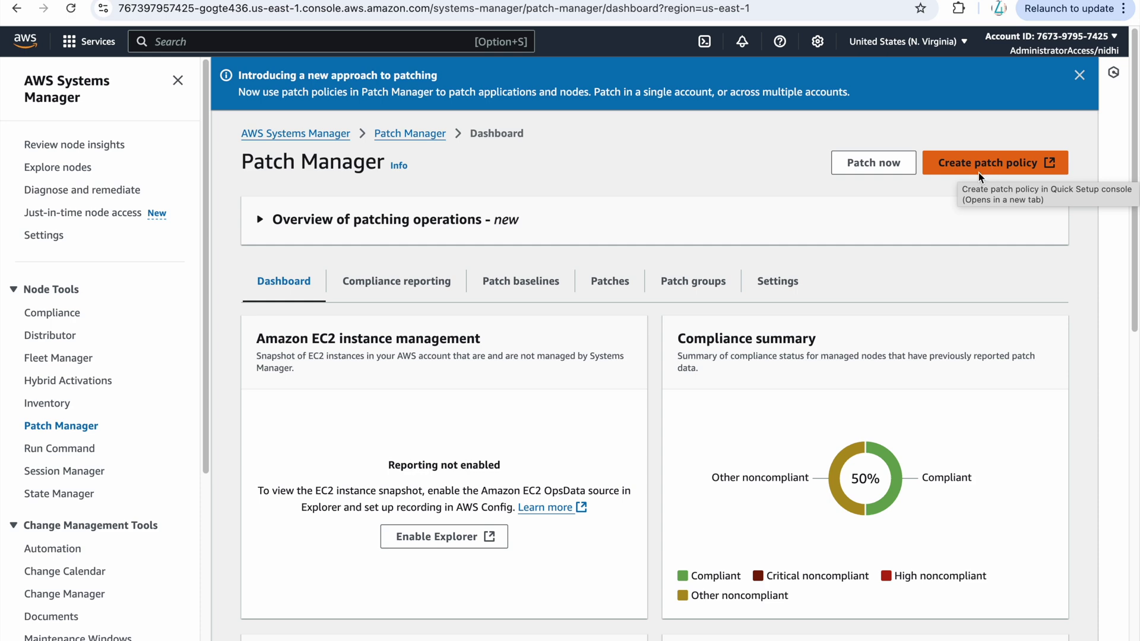
pyautogui.click(891, 175)
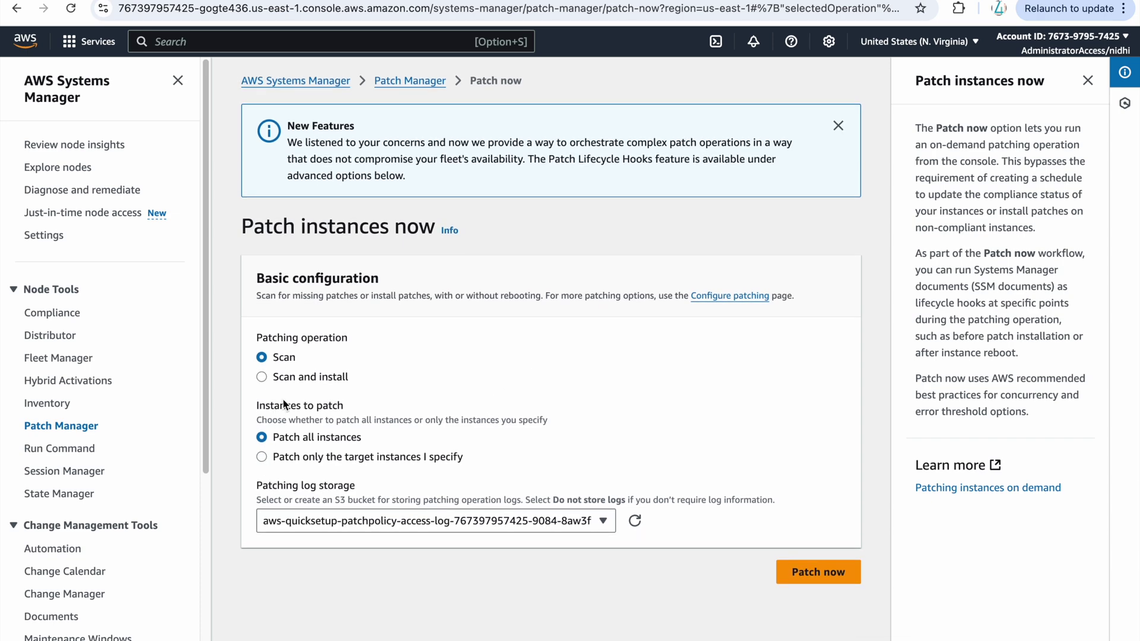
pyautogui.click(301, 381)
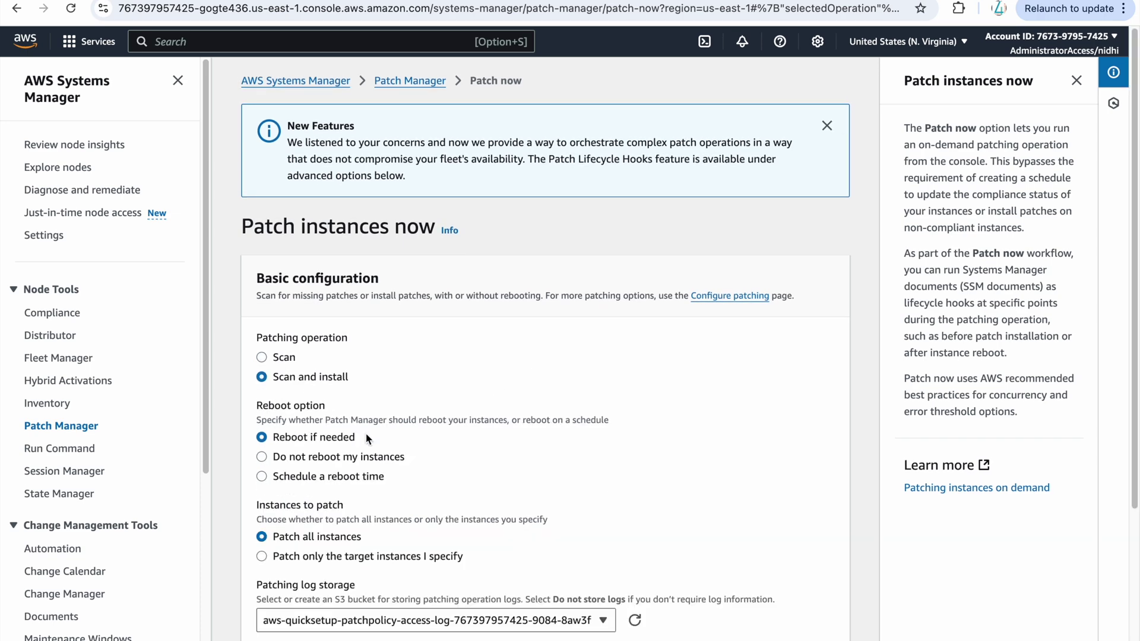
pyautogui.scroll(-1, 369, 439)
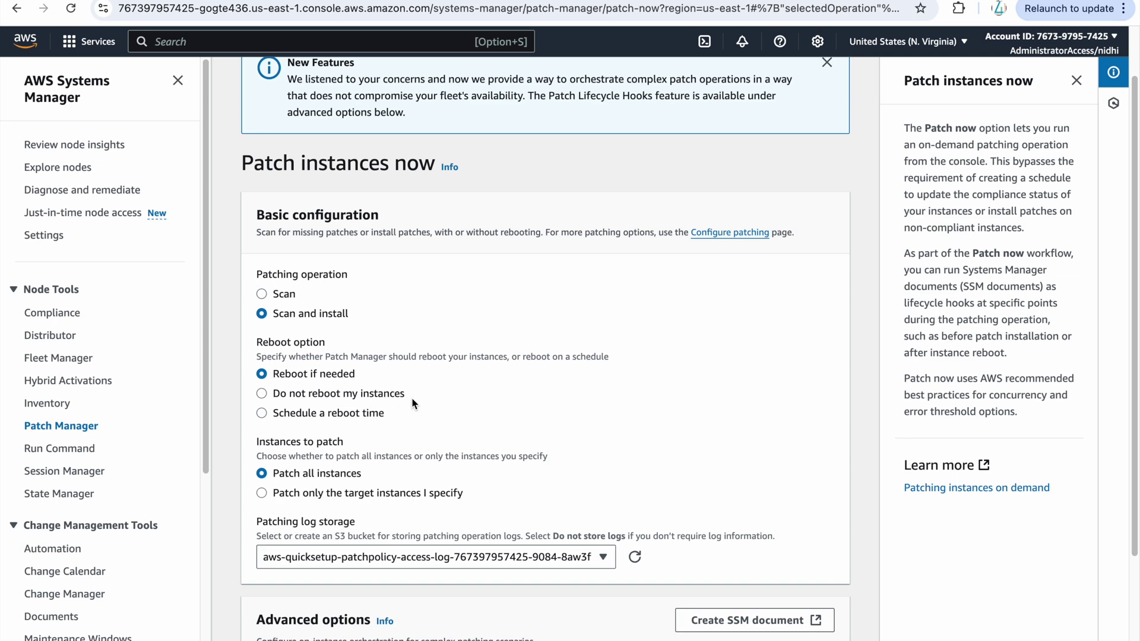
pyautogui.scroll(-3, 371, 431)
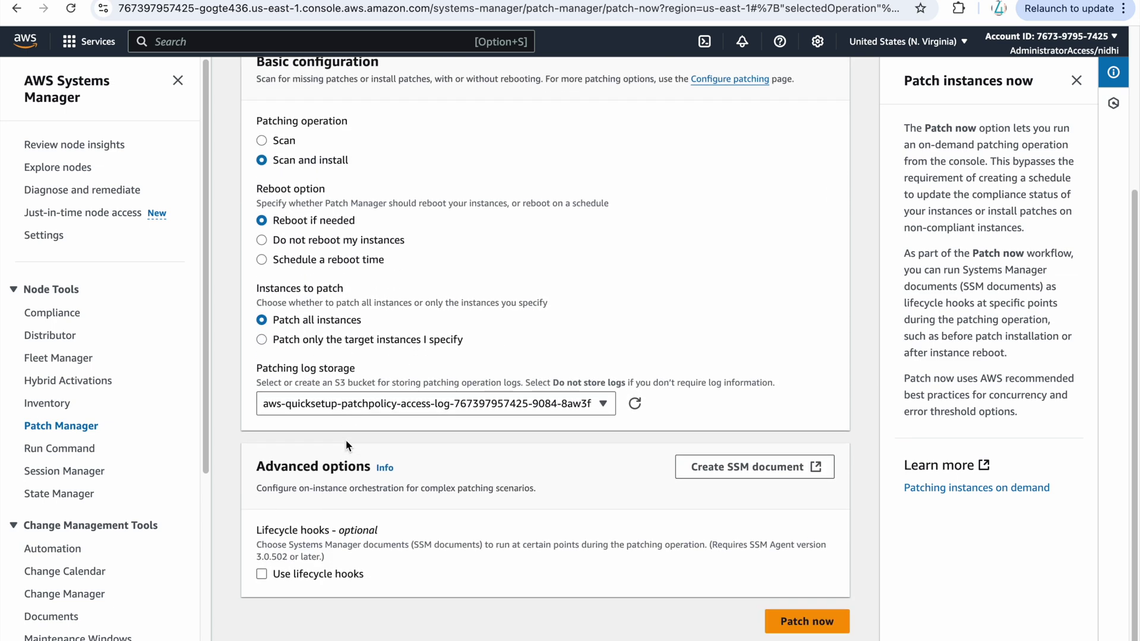
pyautogui.click(1079, 80)
pyautogui.scroll(3, 961, 397)
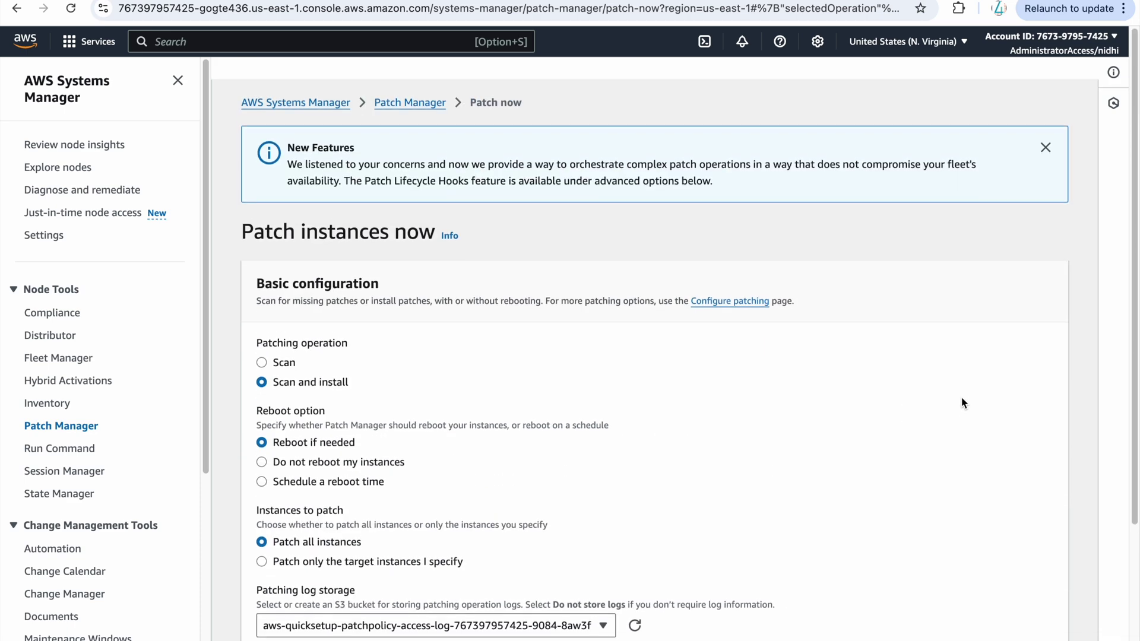
pyautogui.click(1046, 127)
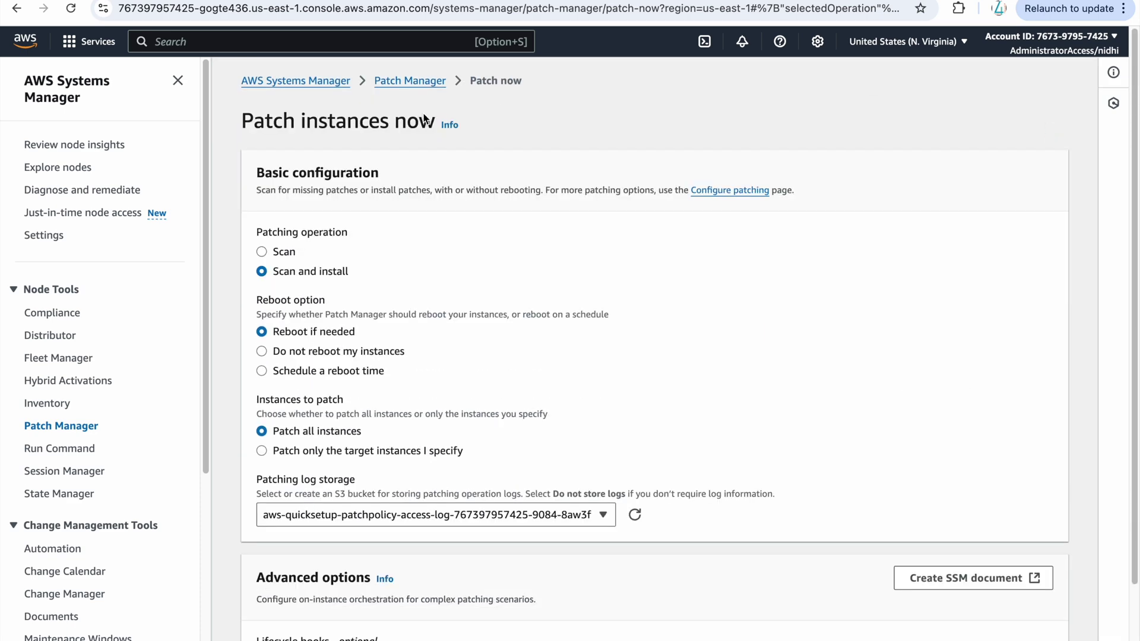
# - Open the AWS-RunPatchBaseline task of the mw-test maintenance window for editing
pyautogui.click(320, 80)
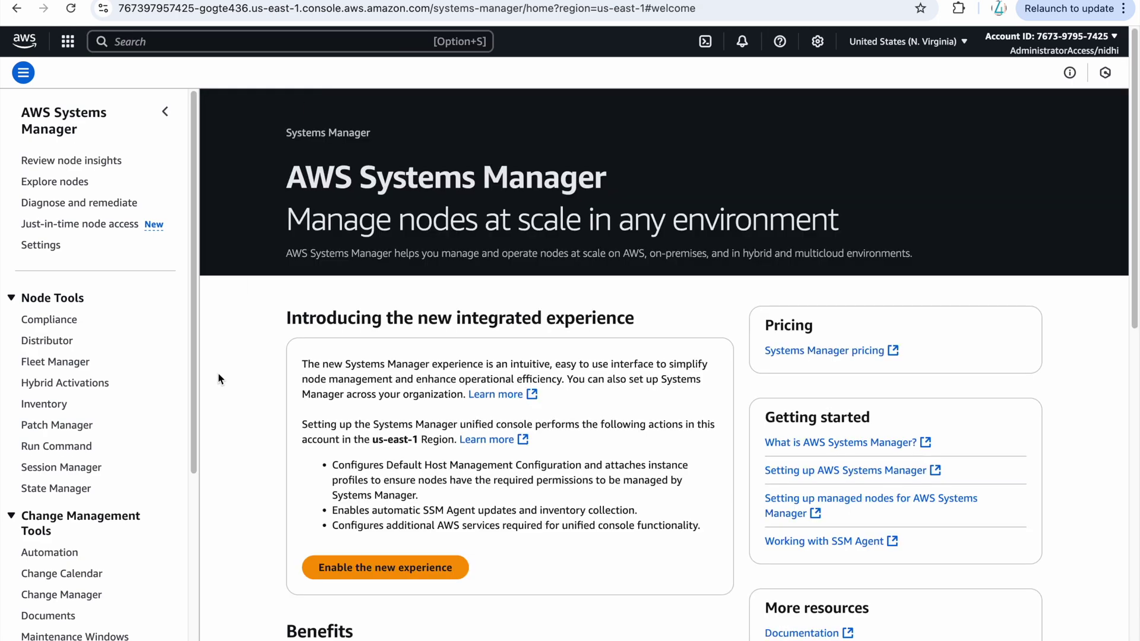
pyautogui.scroll(-3, 123, 484)
pyautogui.click(100, 470)
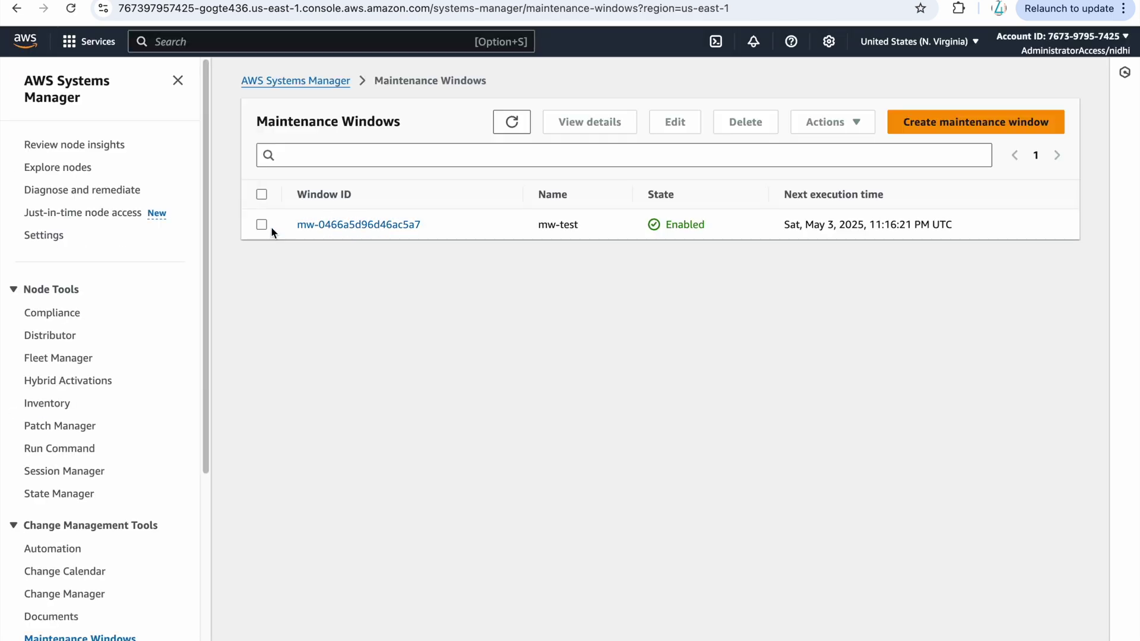
pyautogui.click(301, 226)
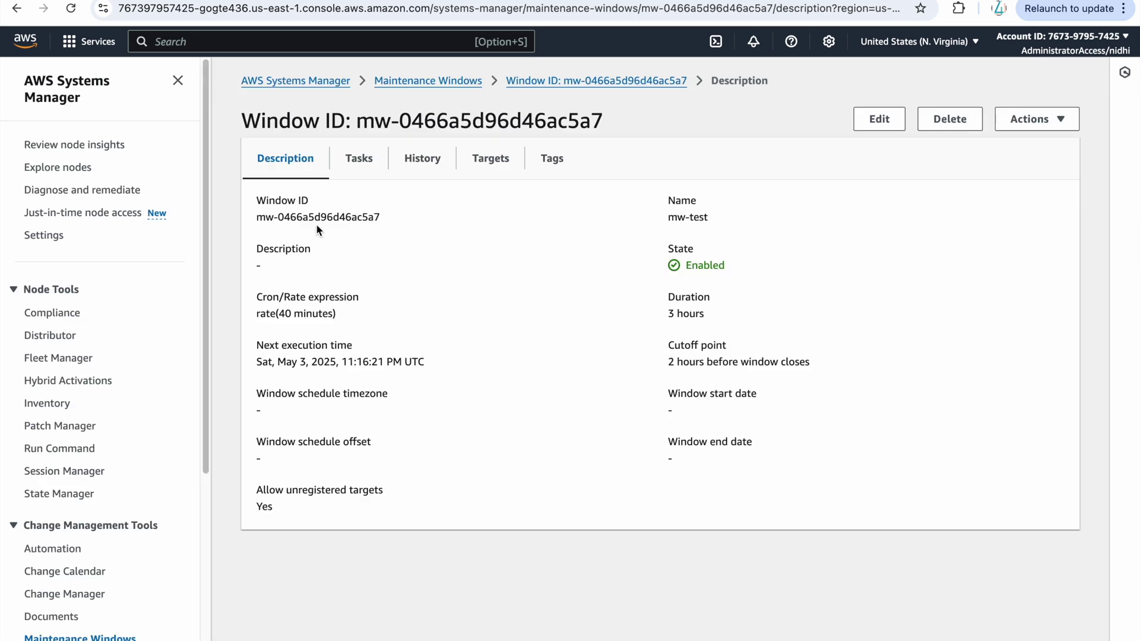
pyautogui.click(373, 160)
pyautogui.click(277, 320)
pyautogui.click(778, 223)
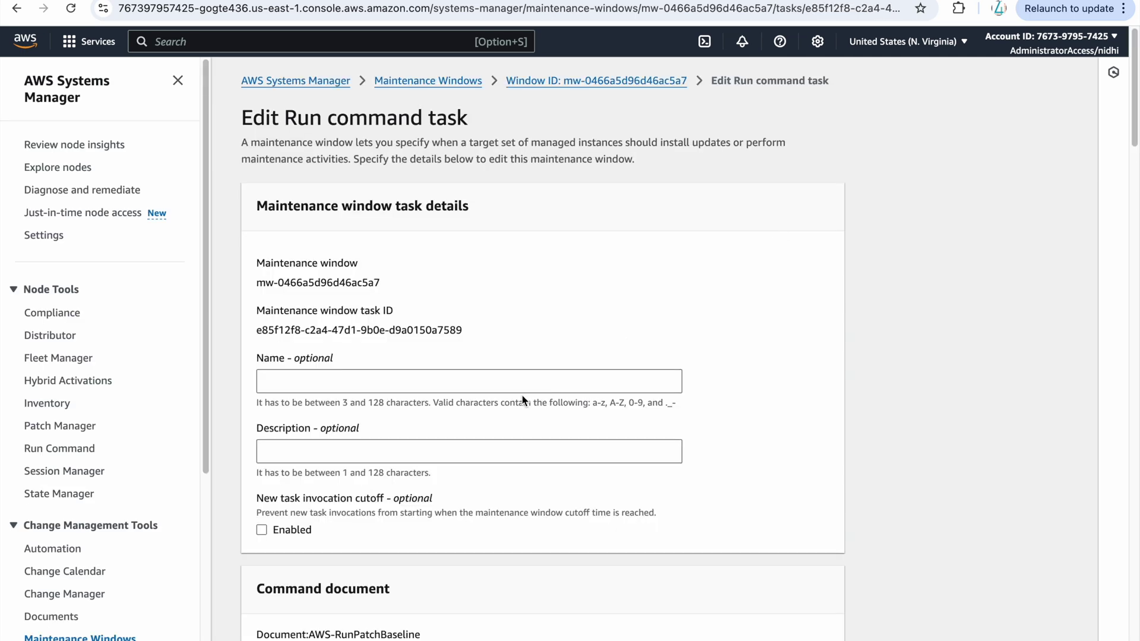
# - Set the Run command task's Operation parameter to Install and save the task
pyautogui.scroll(-3, 523, 392)
pyautogui.scroll(-15, 512, 404)
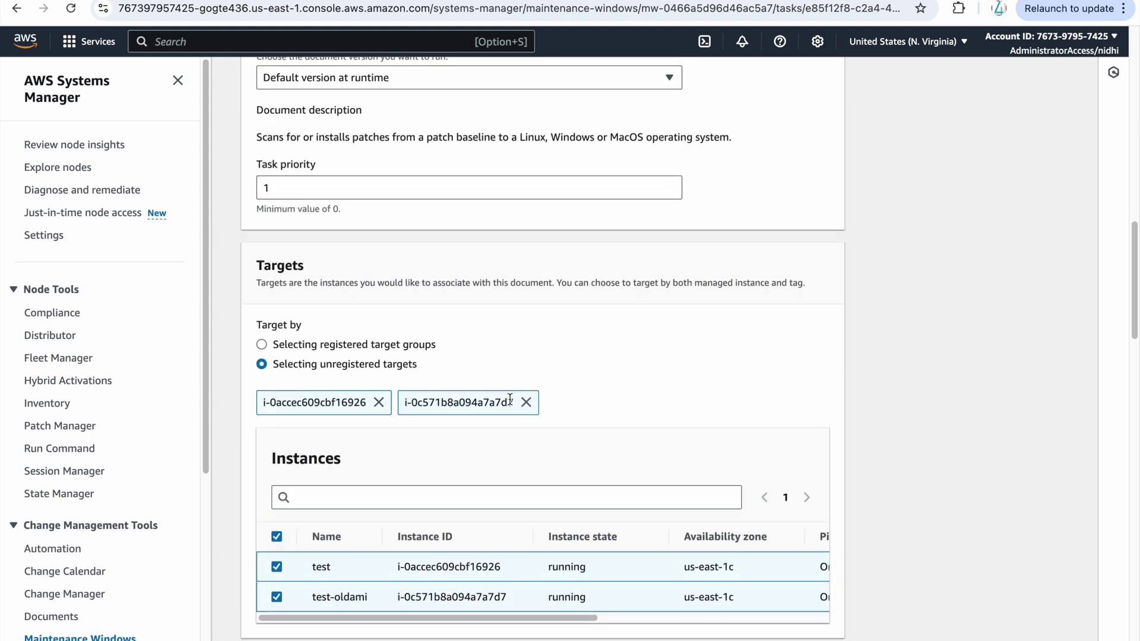
pyautogui.scroll(3, 510, 399)
pyautogui.scroll(-10, 510, 399)
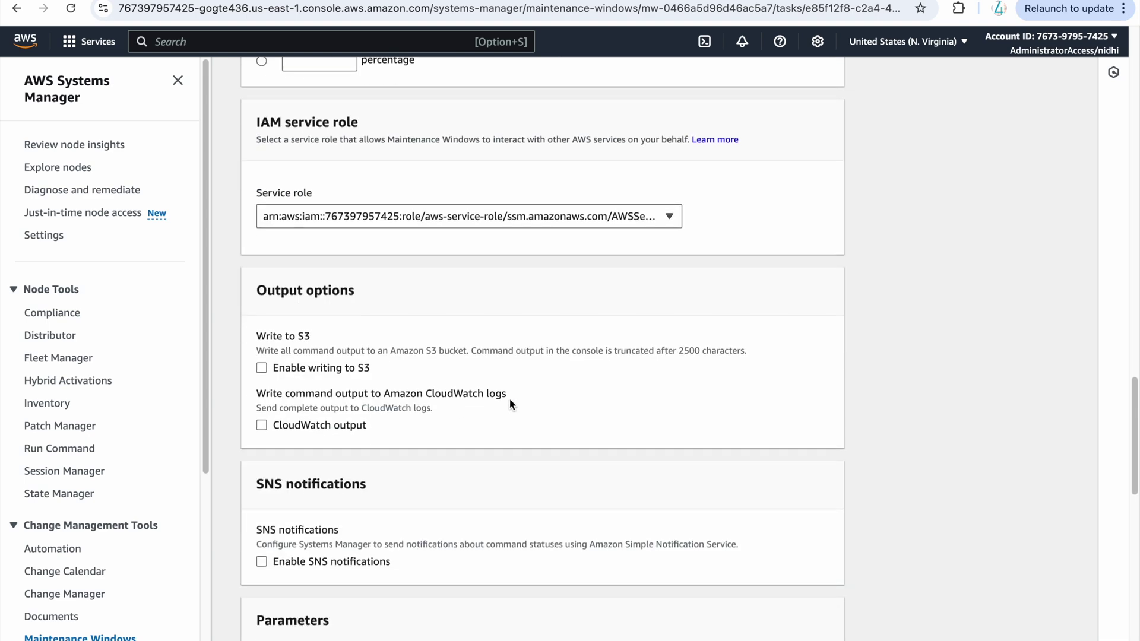
pyautogui.scroll(-7, 509, 399)
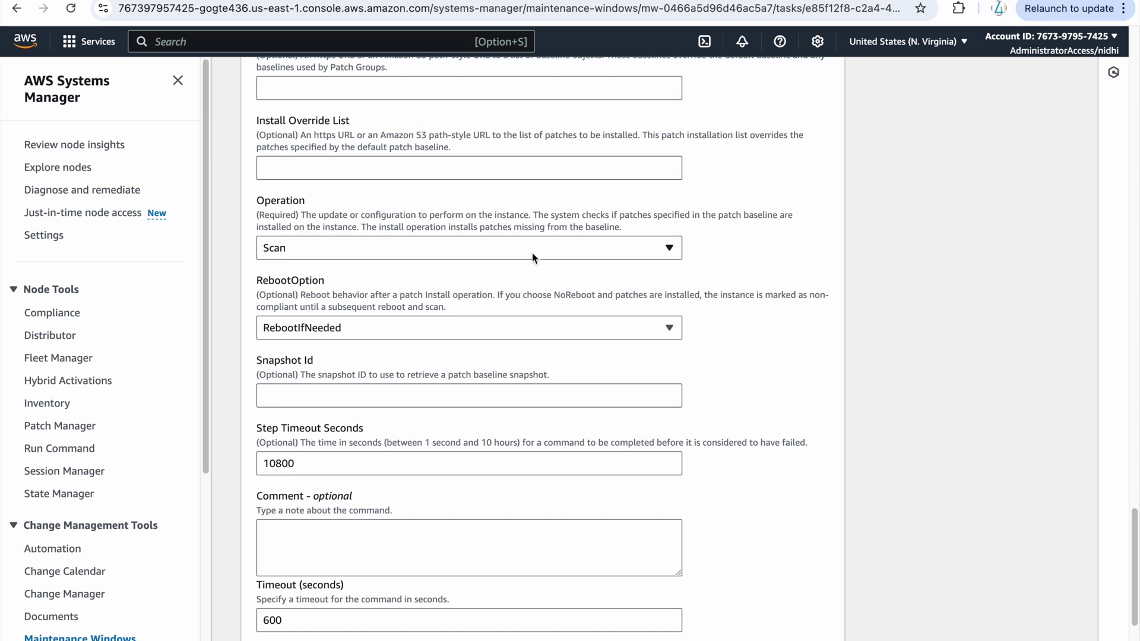
pyautogui.click(533, 252)
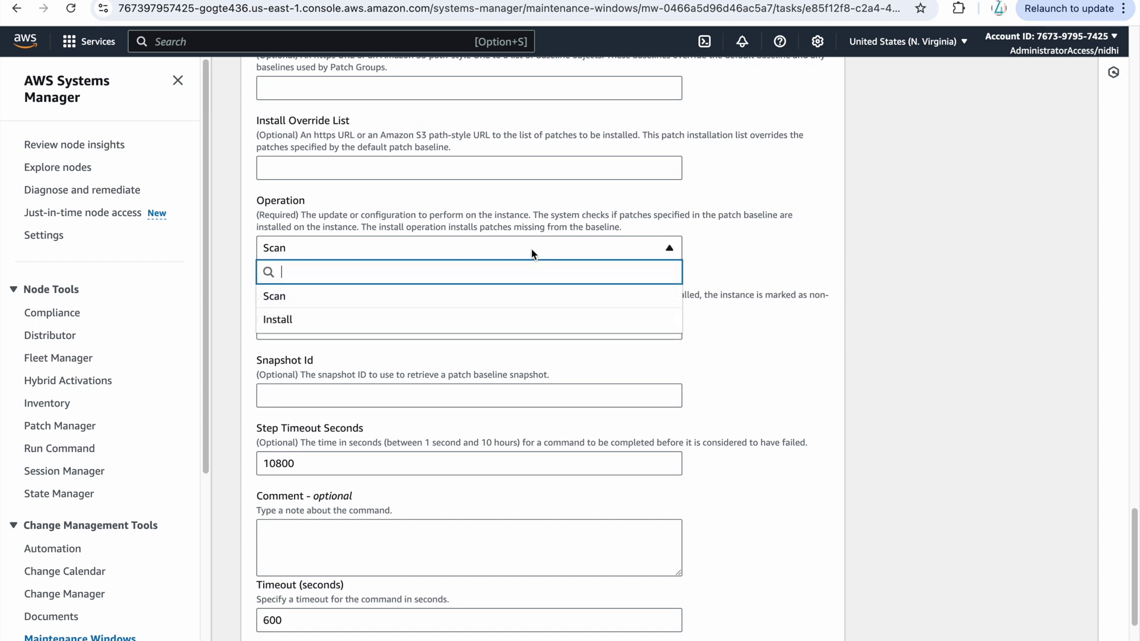
pyautogui.click(452, 317)
pyautogui.scroll(-4, 650, 454)
pyautogui.click(749, 623)
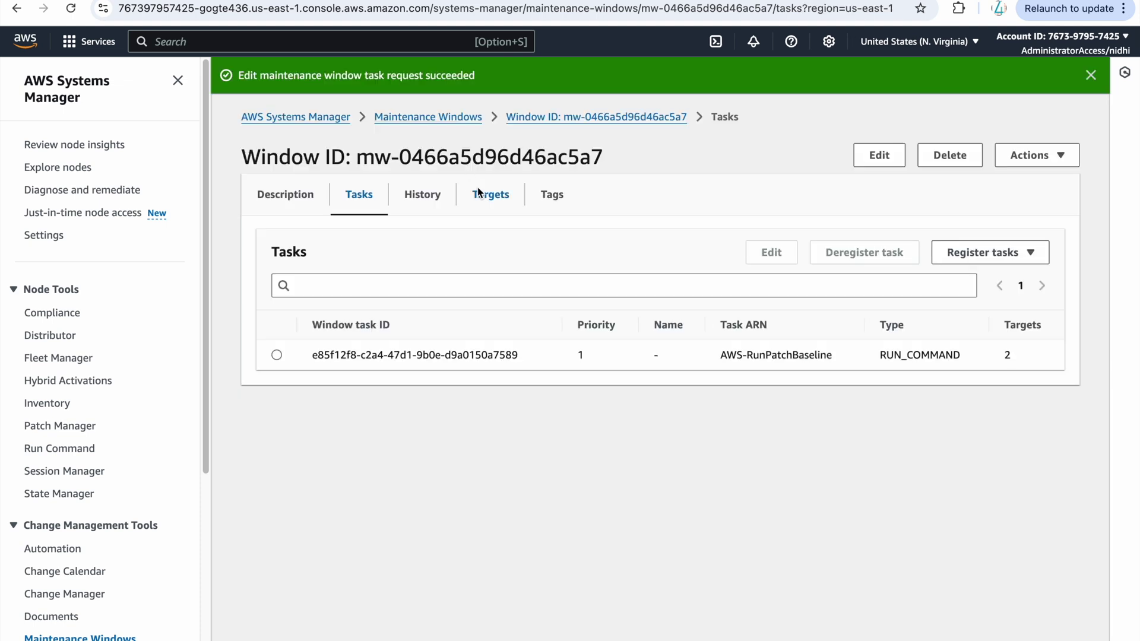
# - Change the mw-test maintenance window's schedule expression to rate(5 minutes) and save the window
pyautogui.click(472, 117)
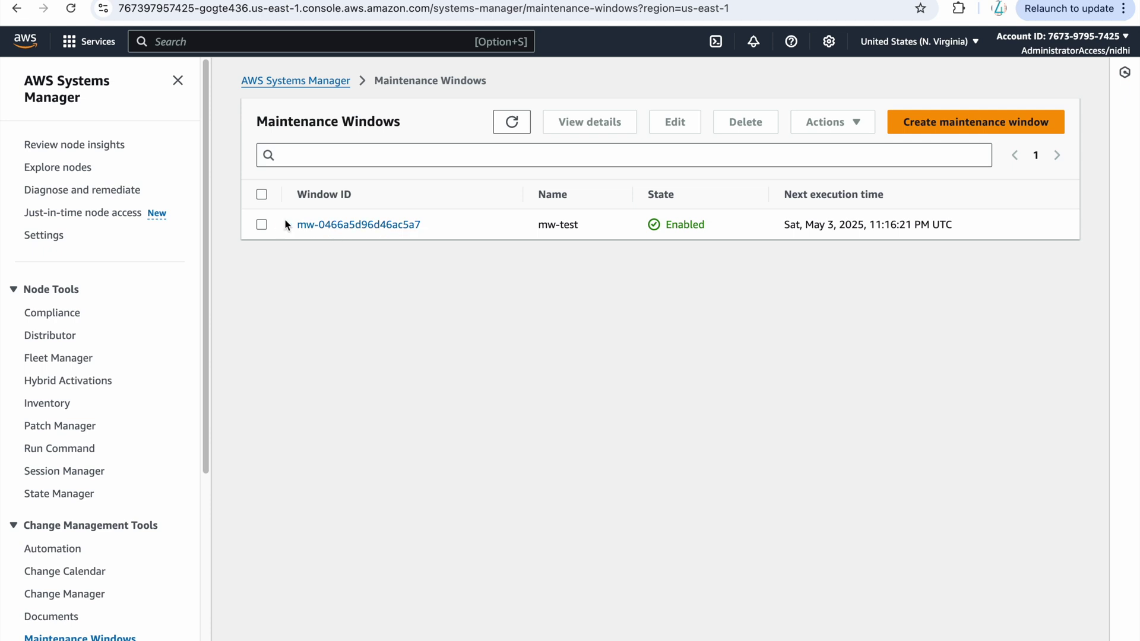
pyautogui.click(262, 225)
pyautogui.click(674, 123)
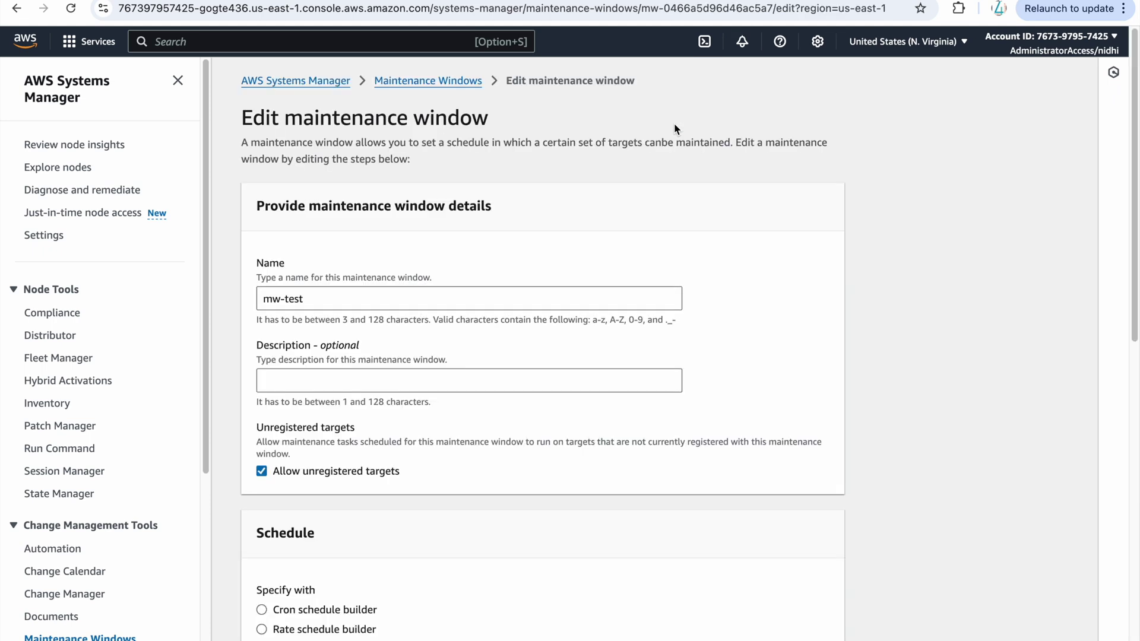
pyautogui.scroll(-7, 370, 450)
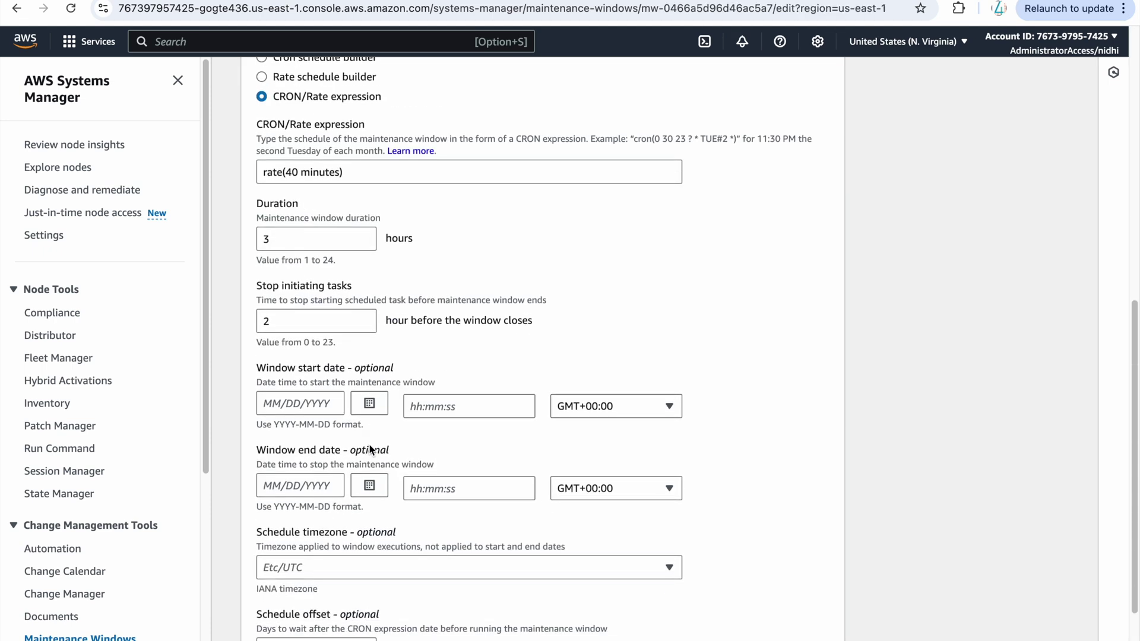
pyautogui.click(291, 301)
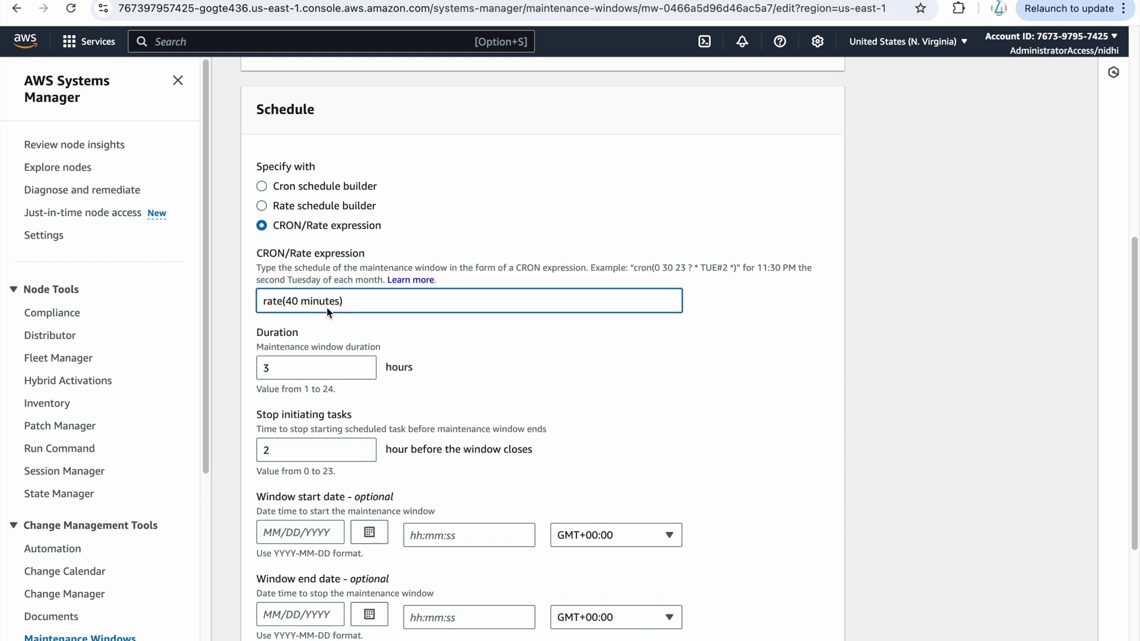
pyautogui.press('BackSpace')
pyautogui.press('BackSpace')
pyautogui.write('5')
pyautogui.scroll(-6, 724, 389)
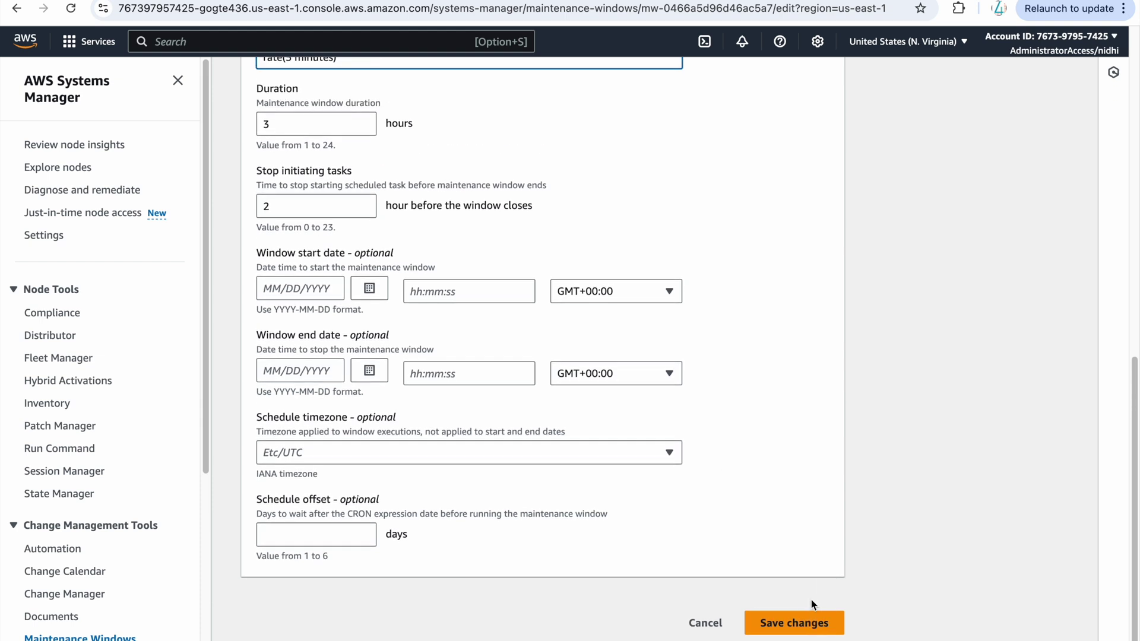
pyautogui.click(801, 618)
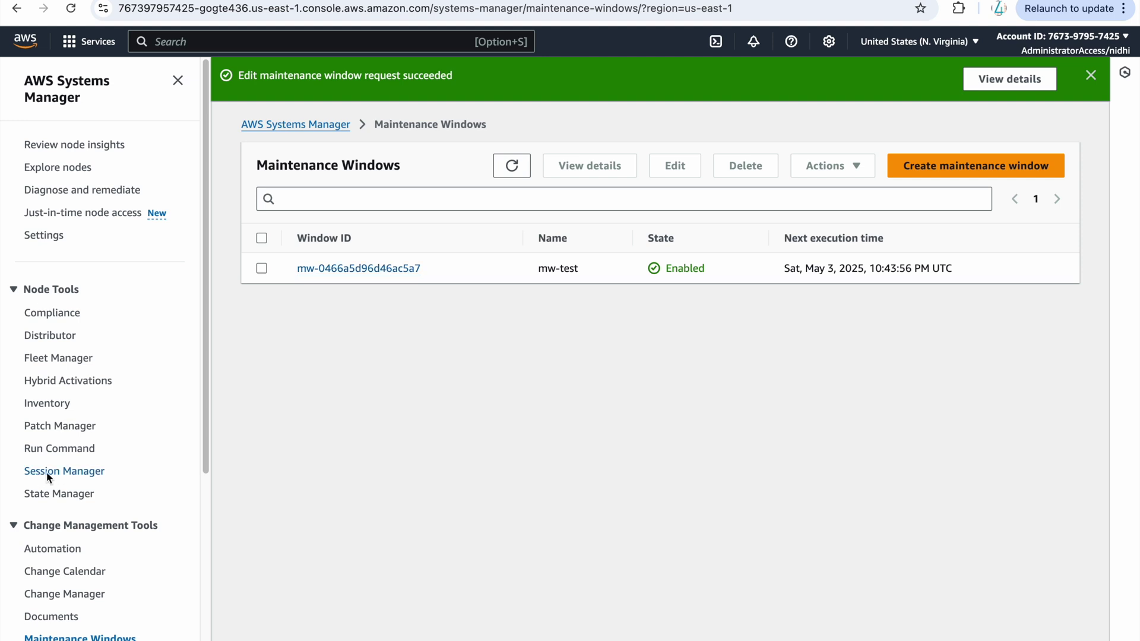
# - Open Patch Manager's compliance reporting and check both nodes' non-compliant counts, last operation dates and baselines used
pyautogui.click(75, 426)
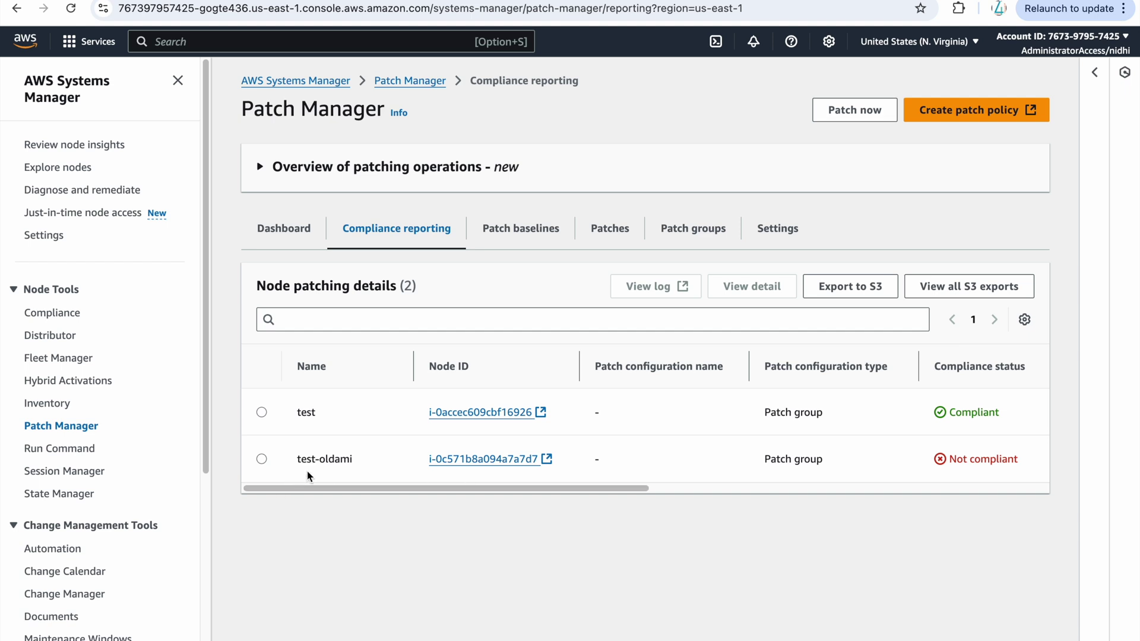
pyautogui.click(728, 492)
pyautogui.moveTo(728, 492); pyautogui.dragTo(935, 517)
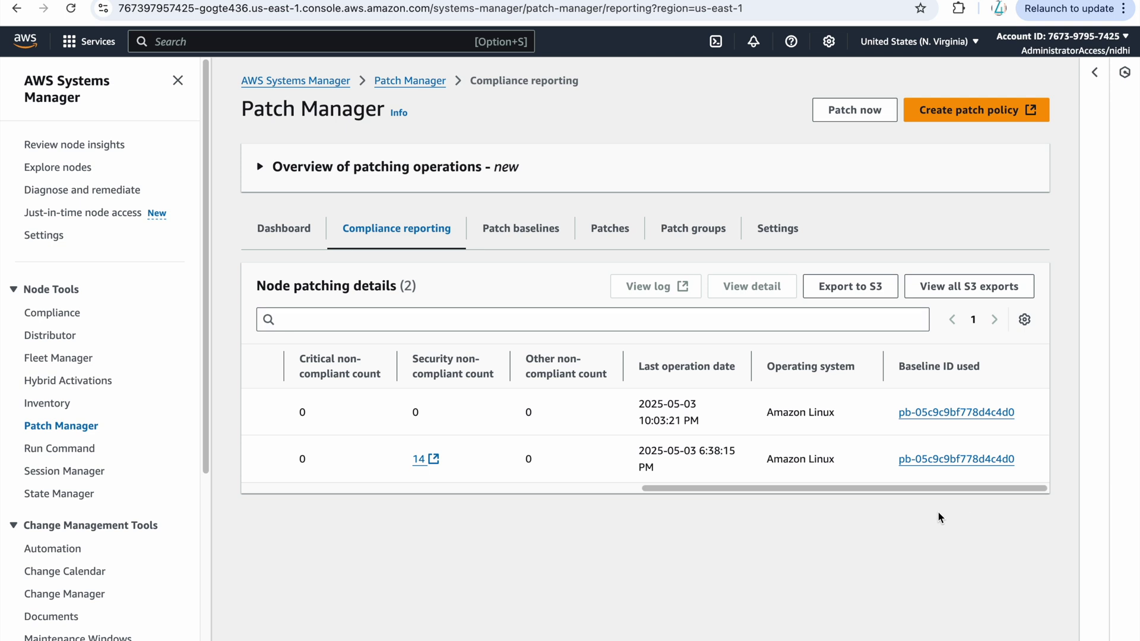
# - Open the patch baseline used by the test-oldami node and review its description, approval rules, patch exceptions and sources
pyautogui.click(959, 464)
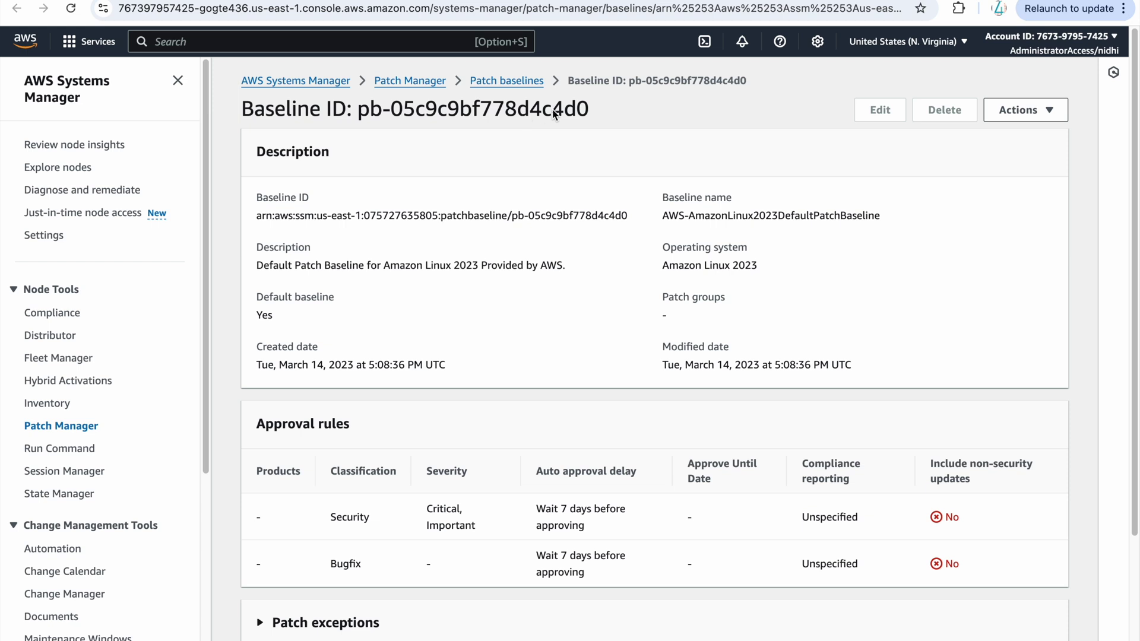
pyautogui.doubleClick(739, 216)
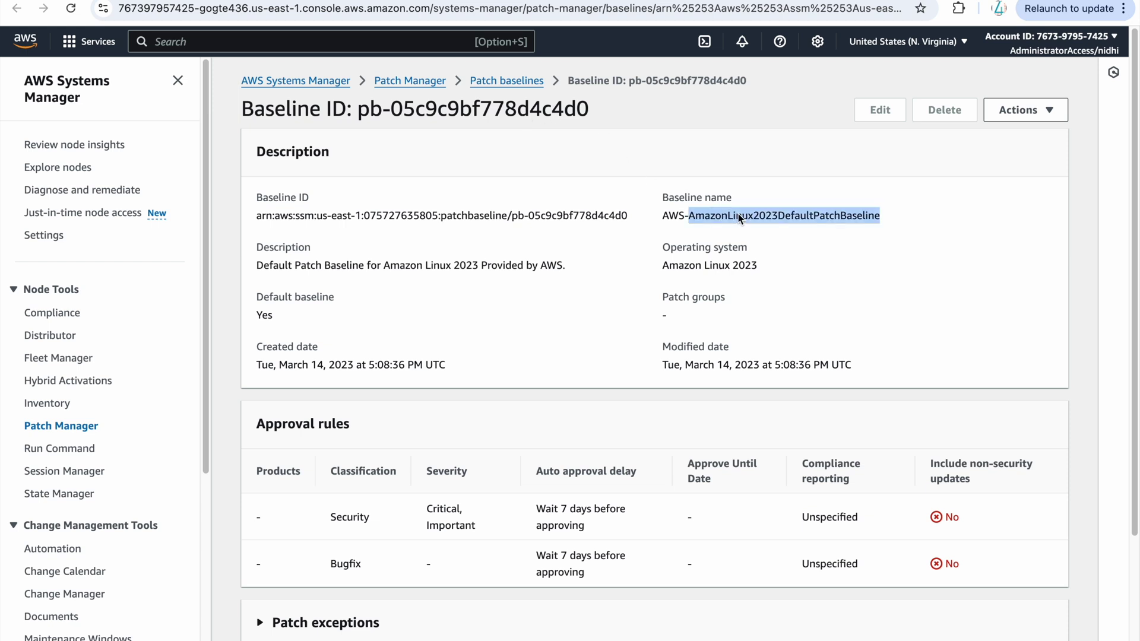
pyautogui.doubleClick(847, 215)
pyautogui.scroll(-3, 128, 546)
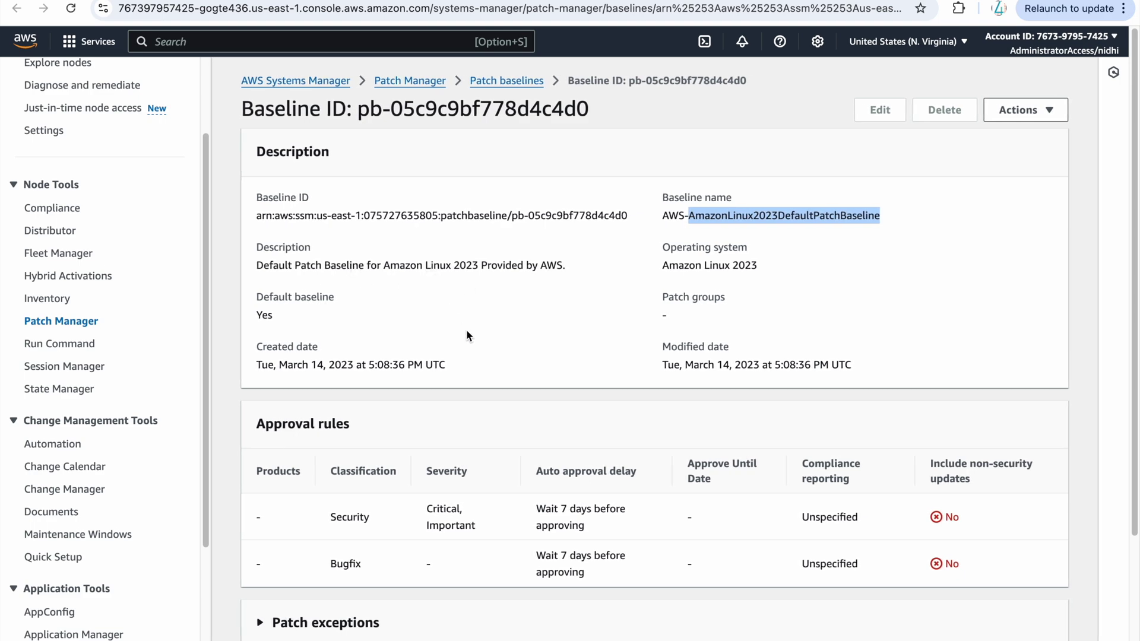
pyautogui.scroll(-3, 467, 334)
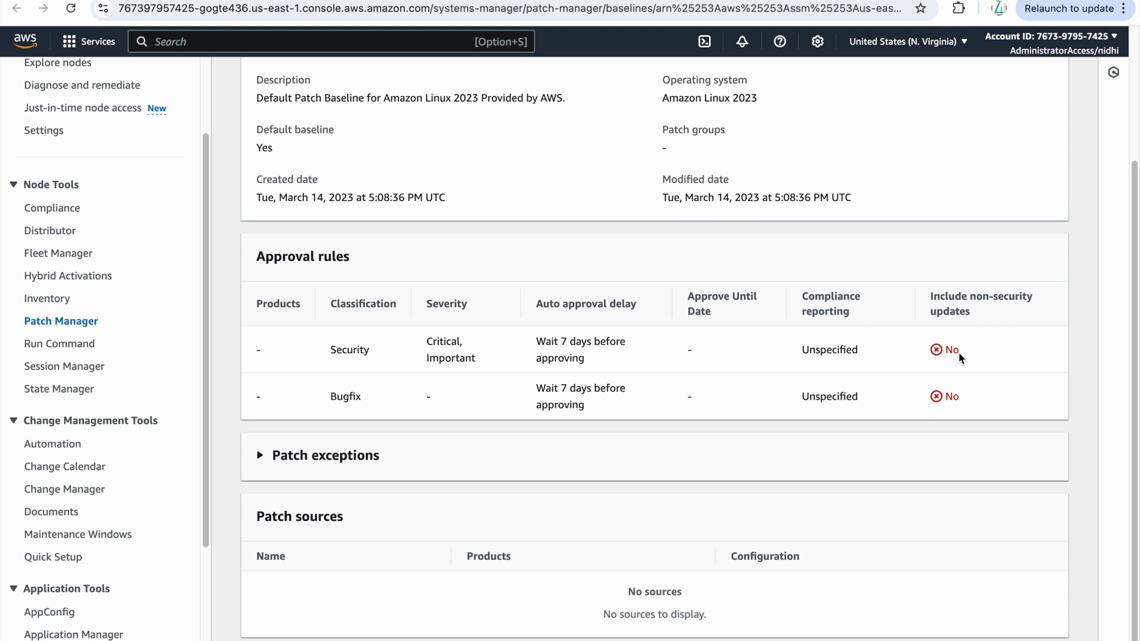
pyautogui.scroll(-1, 594, 416)
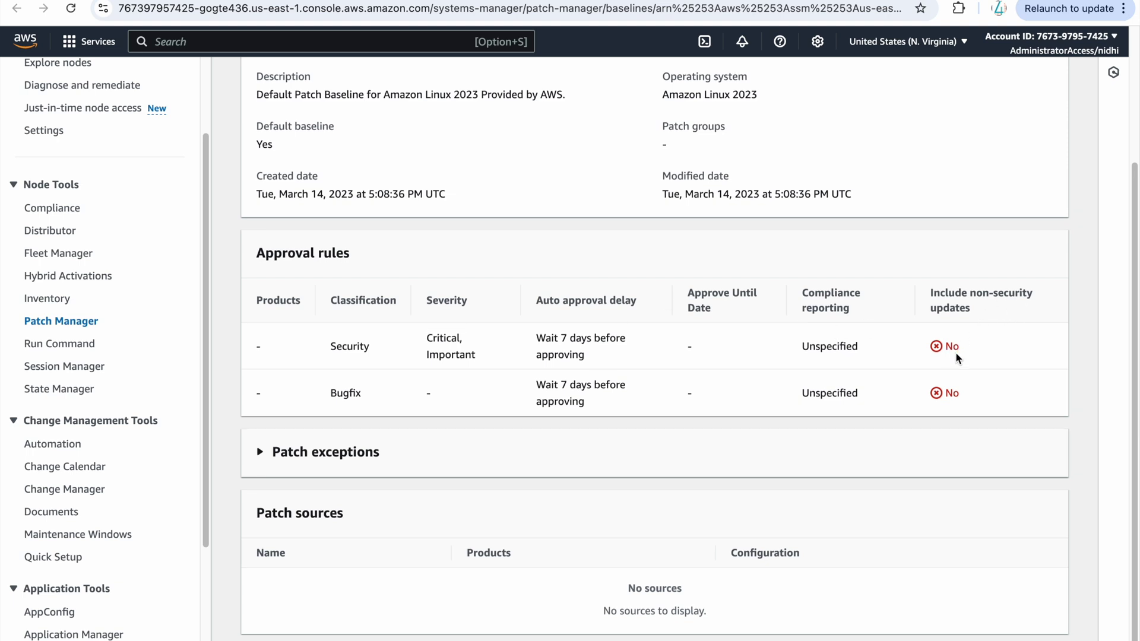
pyautogui.click(263, 456)
pyautogui.scroll(-5, 476, 522)
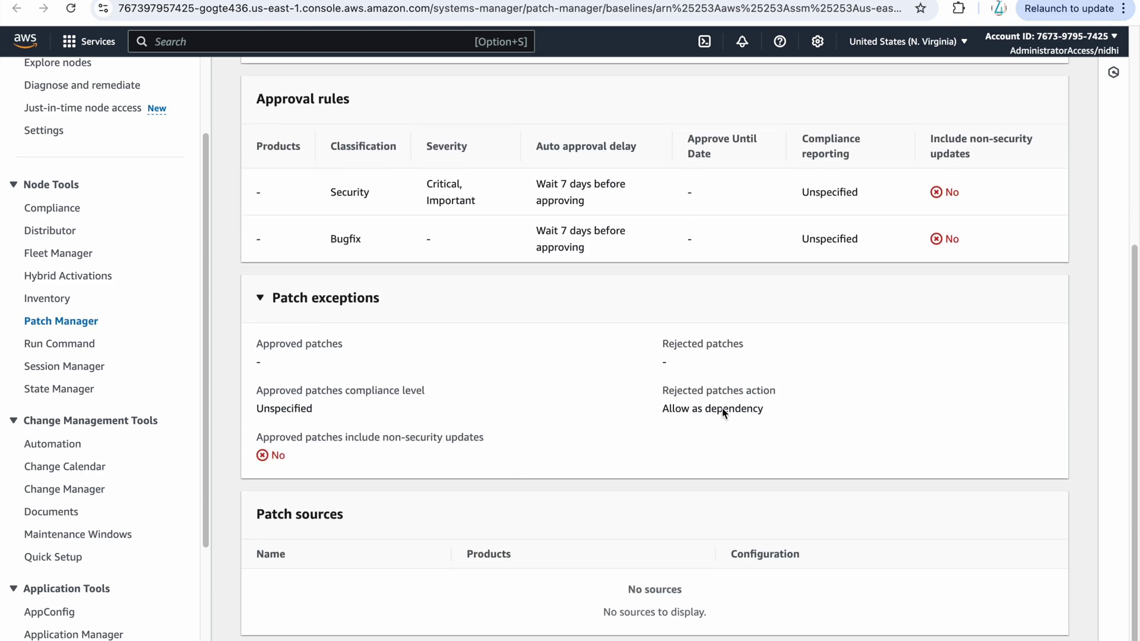
pyautogui.scroll(5, 654, 488)
pyautogui.scroll(2, 654, 489)
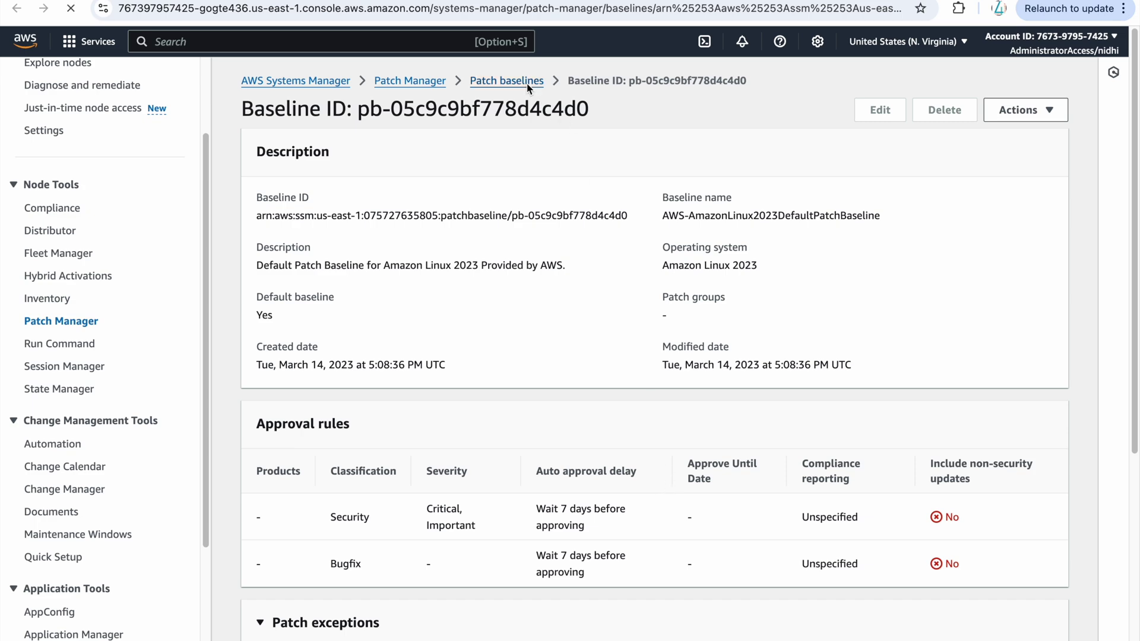
# - Open the form for creating a patch baseline and review its details and operating system approval rule options
pyautogui.click(479, 82)
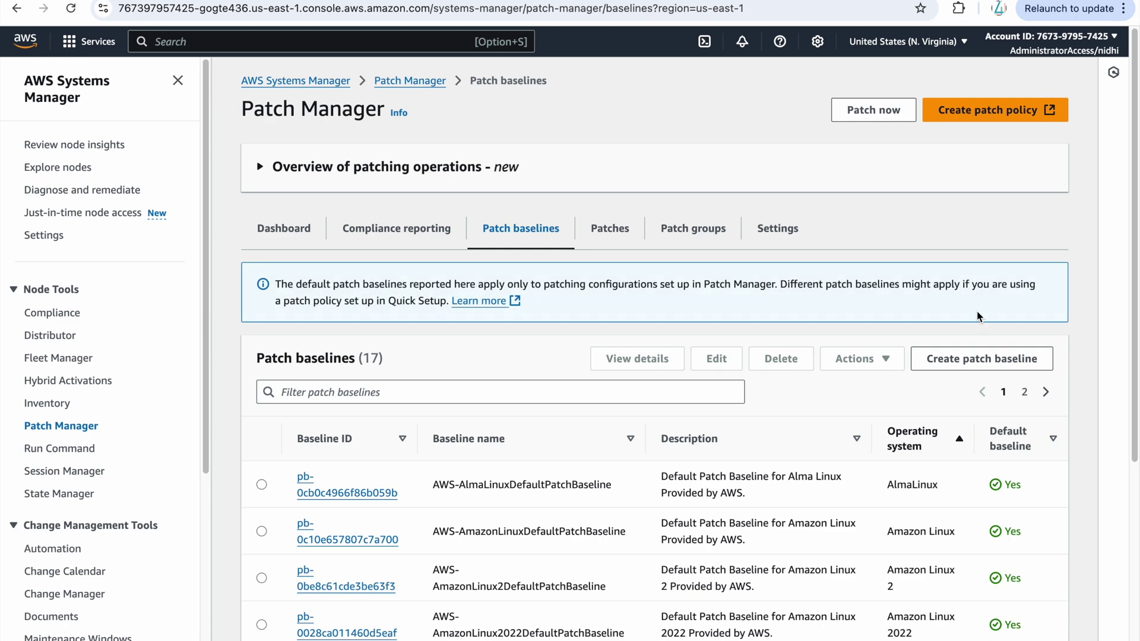
pyautogui.click(977, 365)
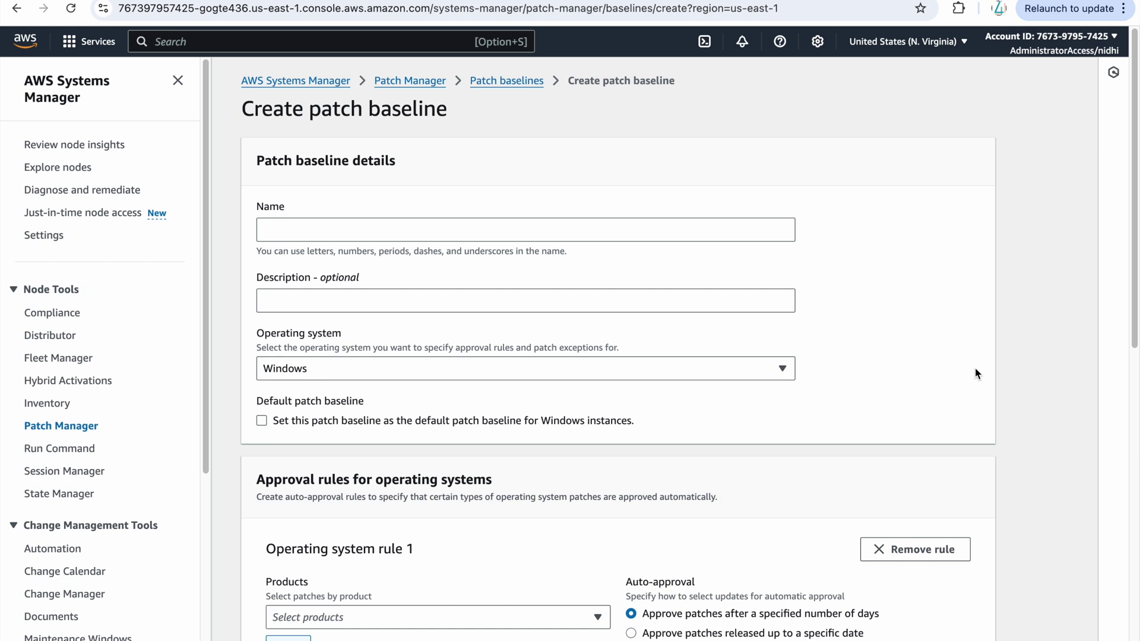
pyautogui.scroll(-3, 977, 375)
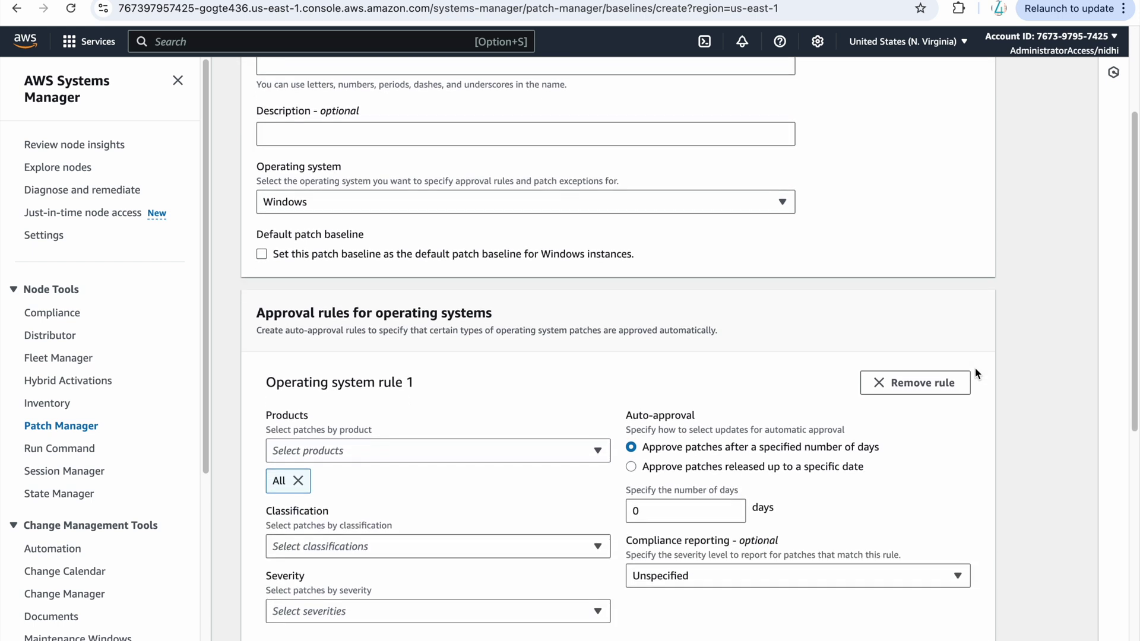
pyautogui.scroll(-2, 976, 374)
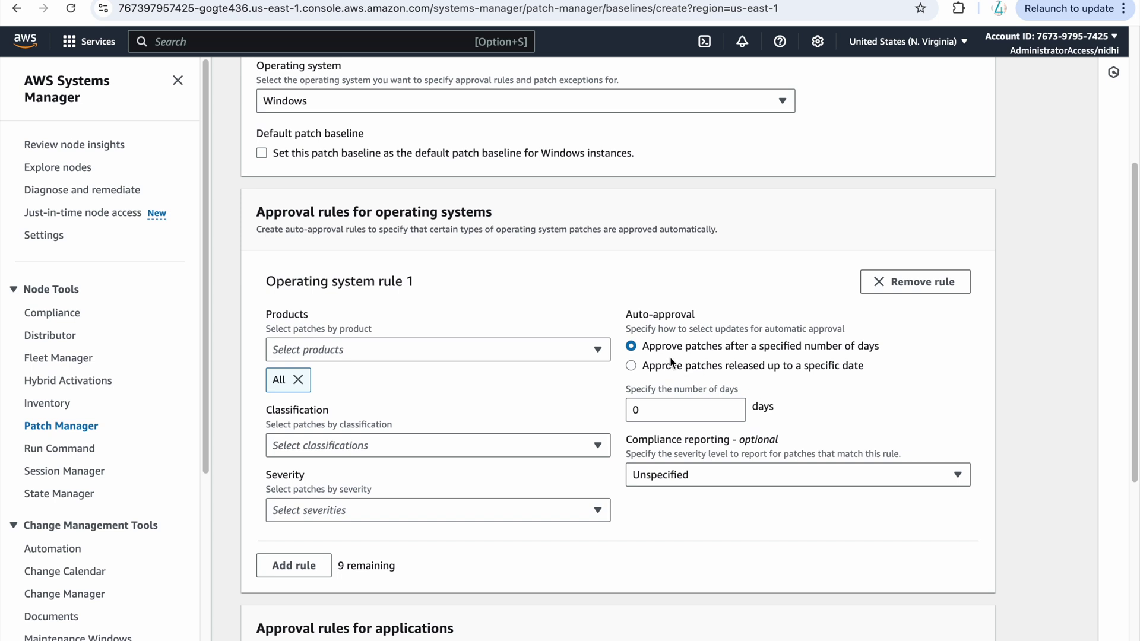
pyautogui.scroll(-2, 749, 392)
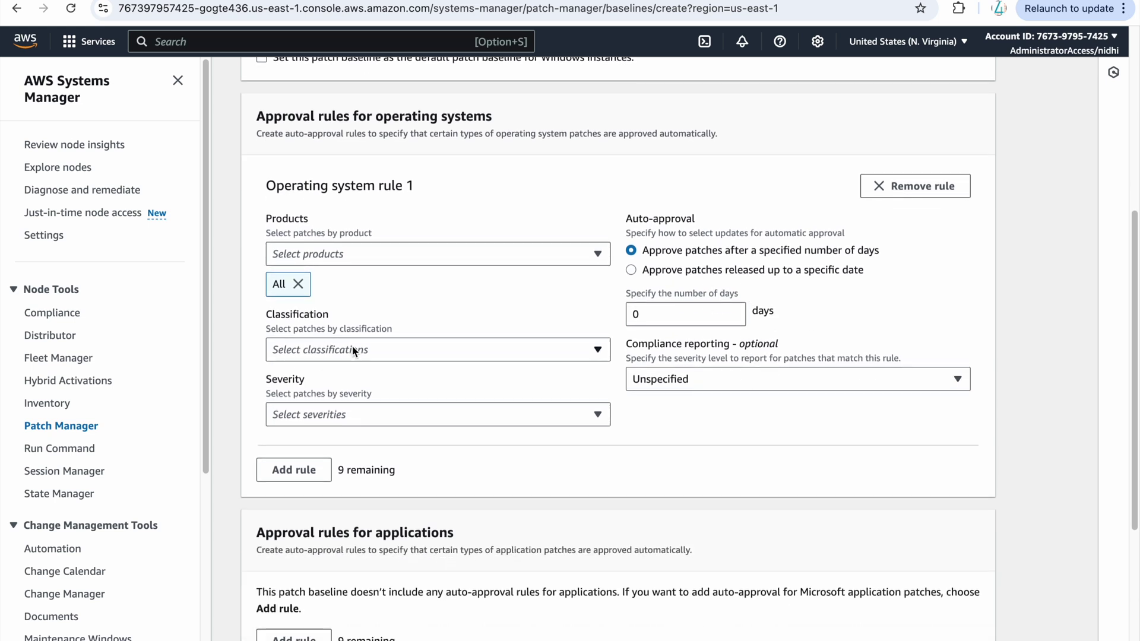
# - Try the All classification in operating system rule 1, look through the severity choices, and discard the new patch baseline
pyautogui.click(355, 355)
pyautogui.scroll(-1, 356, 454)
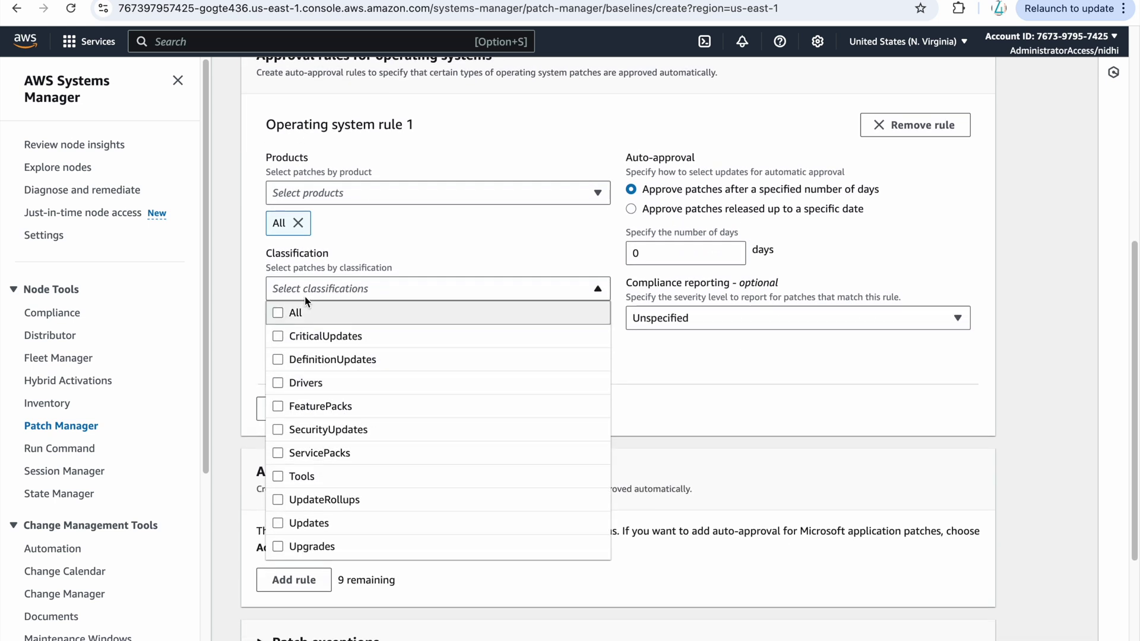
pyautogui.click(279, 313)
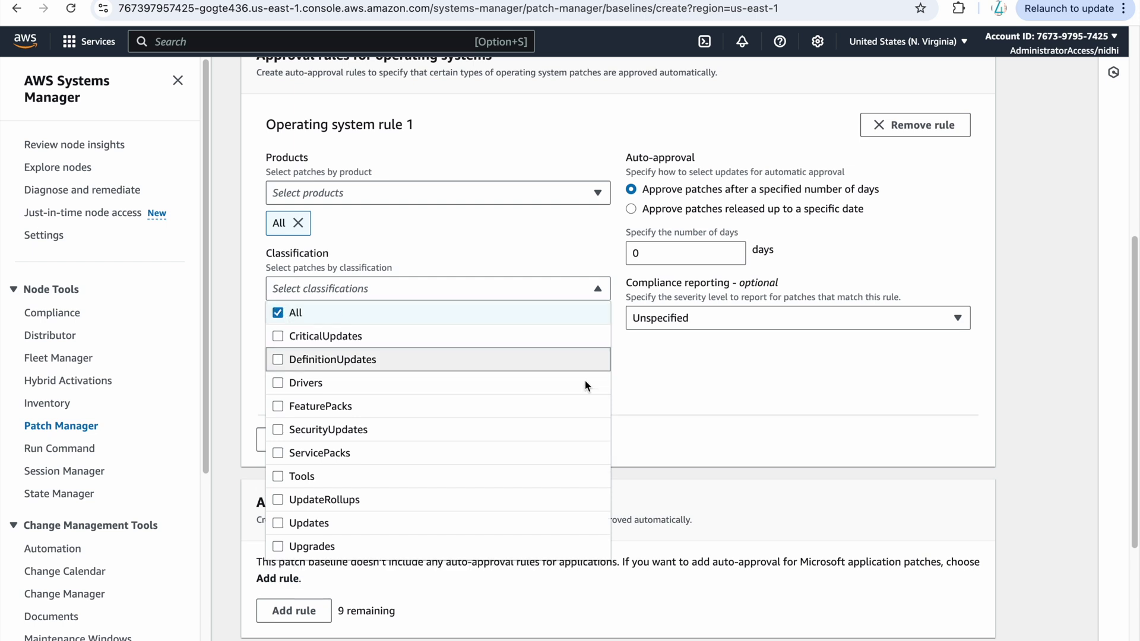
pyautogui.click(739, 374)
pyautogui.click(585, 384)
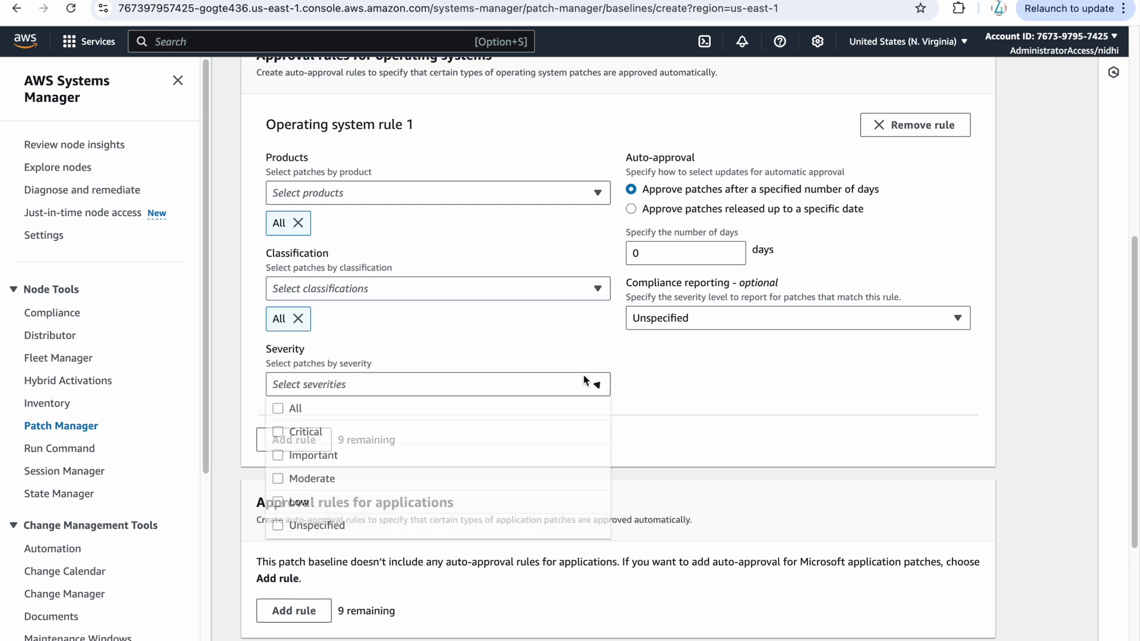
pyautogui.click(758, 407)
pyautogui.scroll(-4, 758, 410)
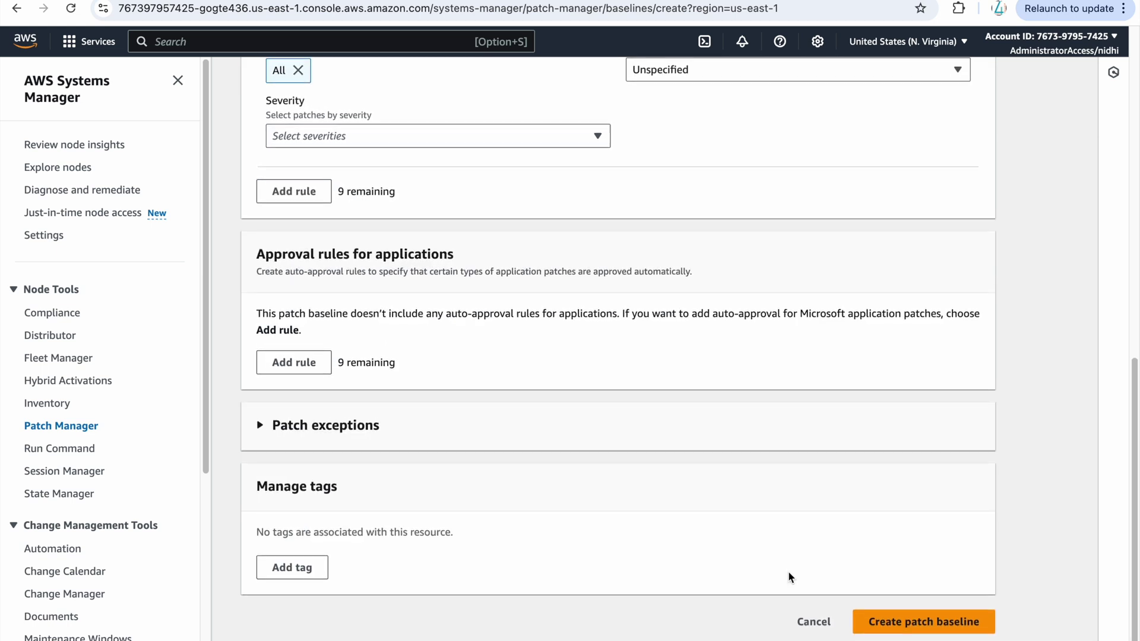
pyautogui.click(824, 623)
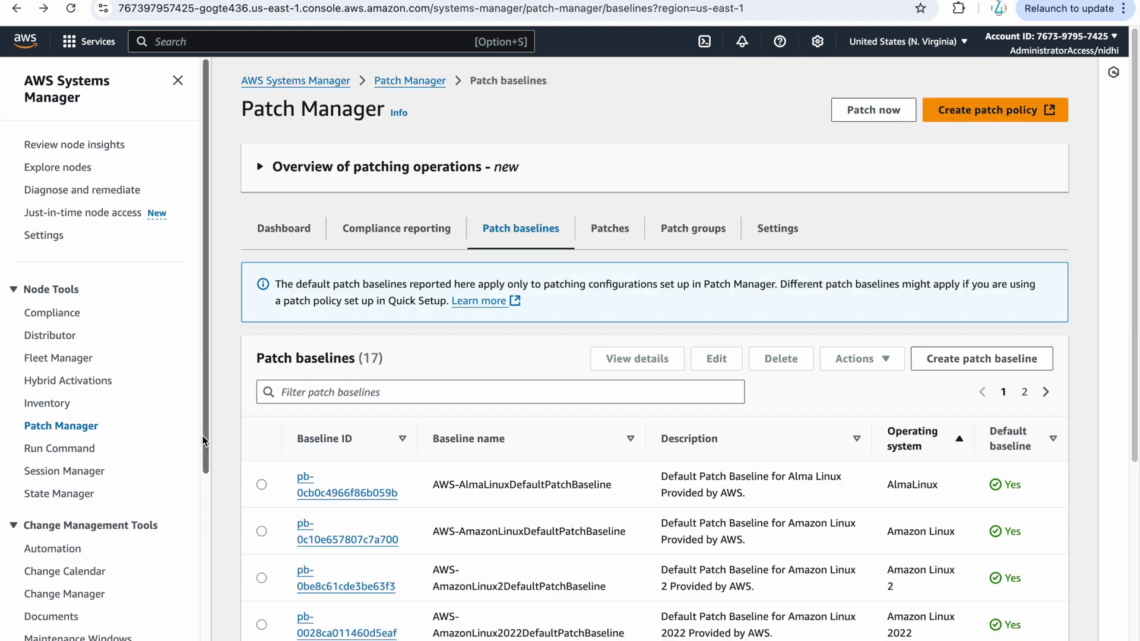
# - Open the mw-test maintenance window's history and view the details of its latest execution
pyautogui.scroll(-2, 161, 494)
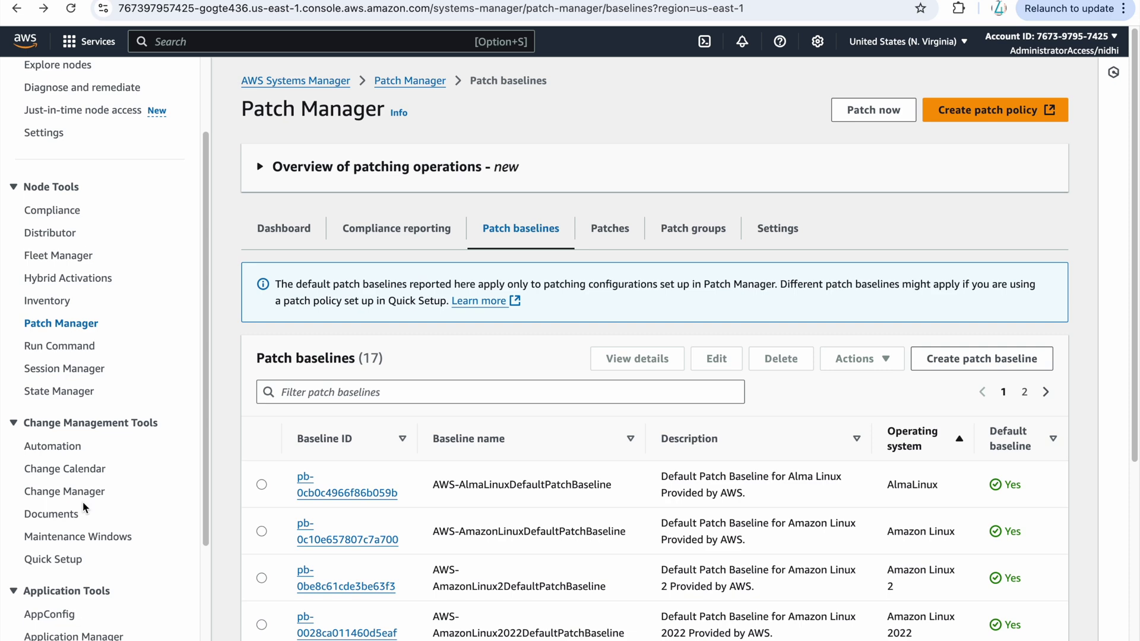
pyautogui.click(99, 540)
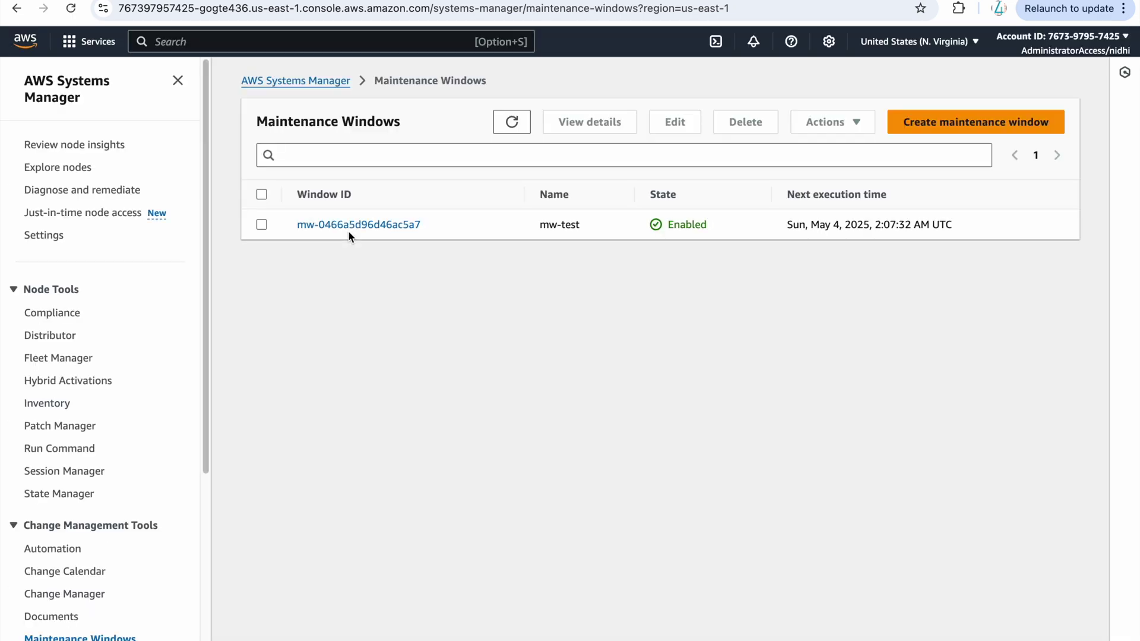
pyautogui.click(363, 226)
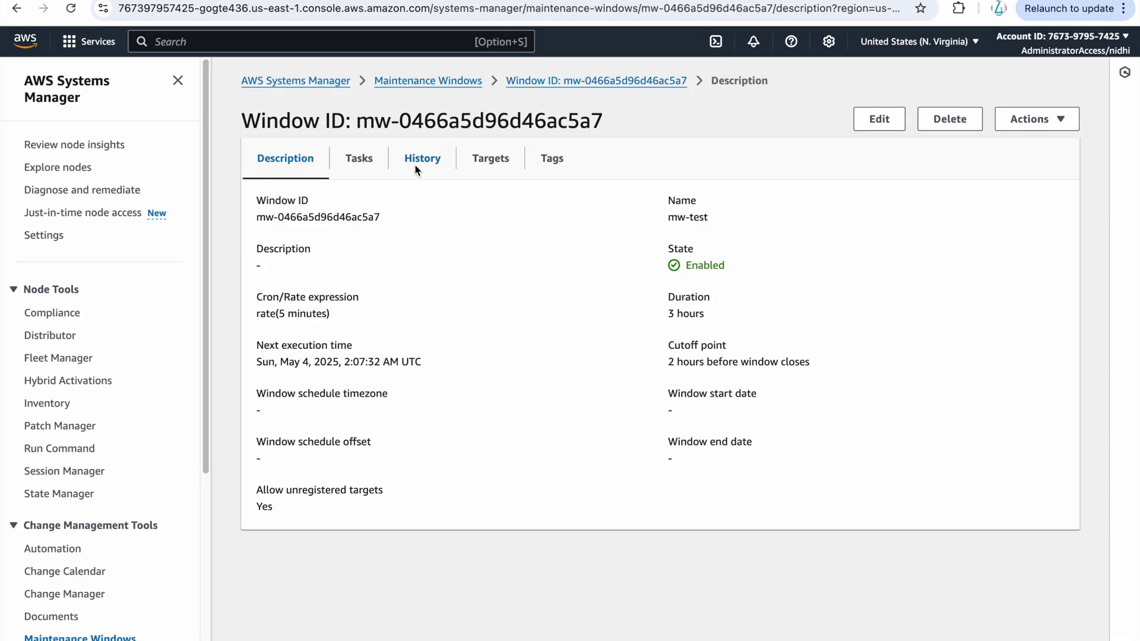
pyautogui.click(415, 166)
pyautogui.click(277, 319)
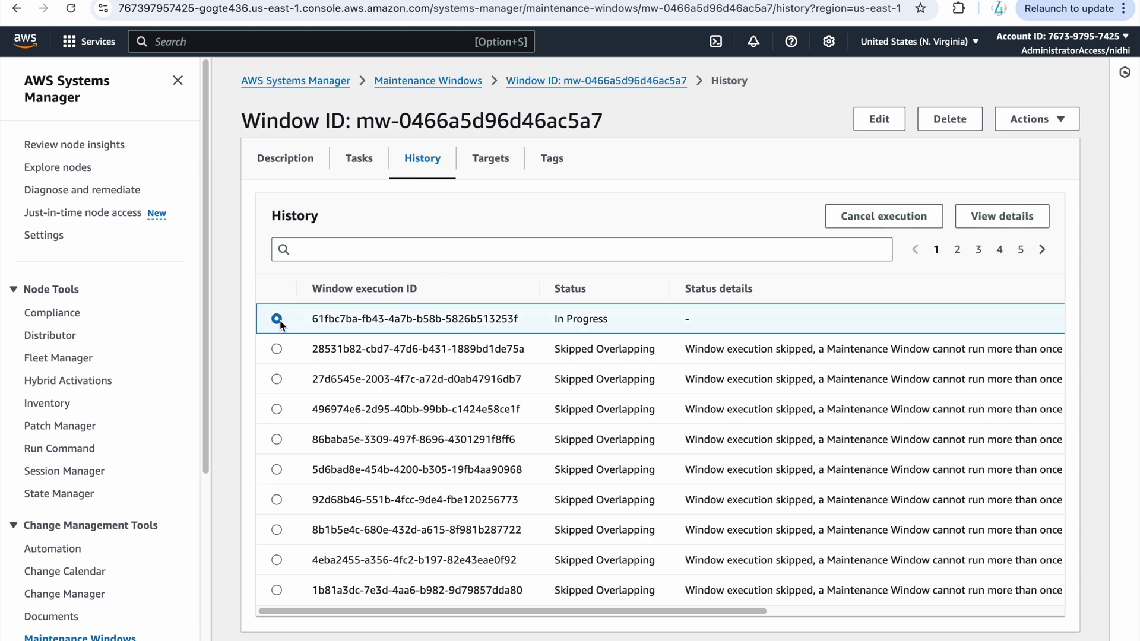
pyautogui.click(990, 219)
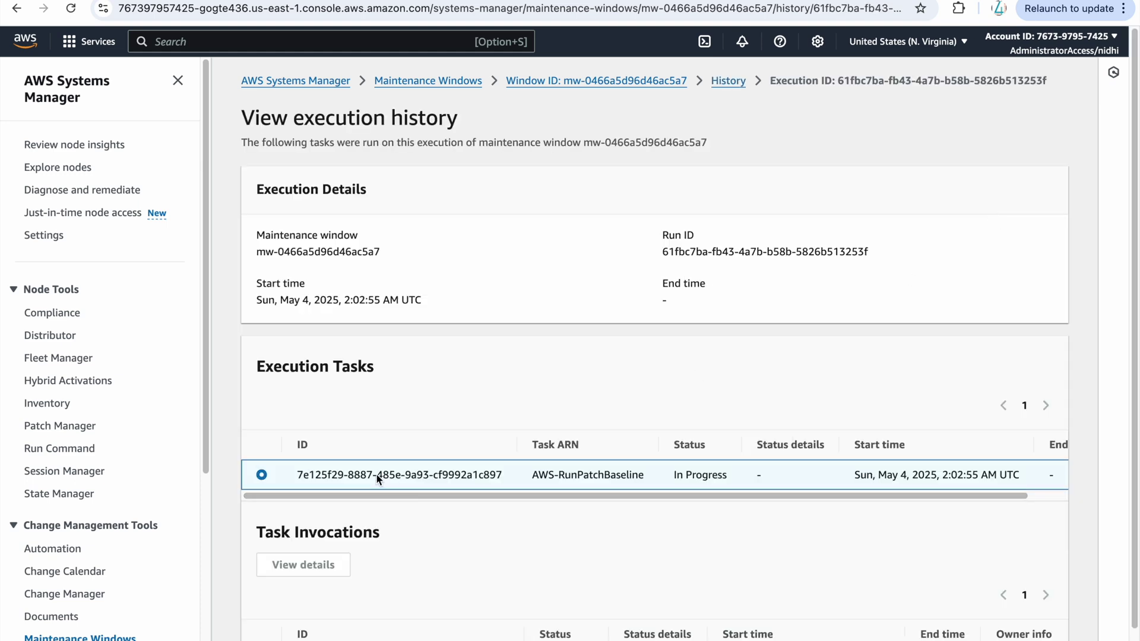
# - Open the AWS-RunPatchBaseline task invocation's details and check the command status and results for the target instances
pyautogui.scroll(-1, 374, 475)
pyautogui.click(262, 621)
pyautogui.click(315, 531)
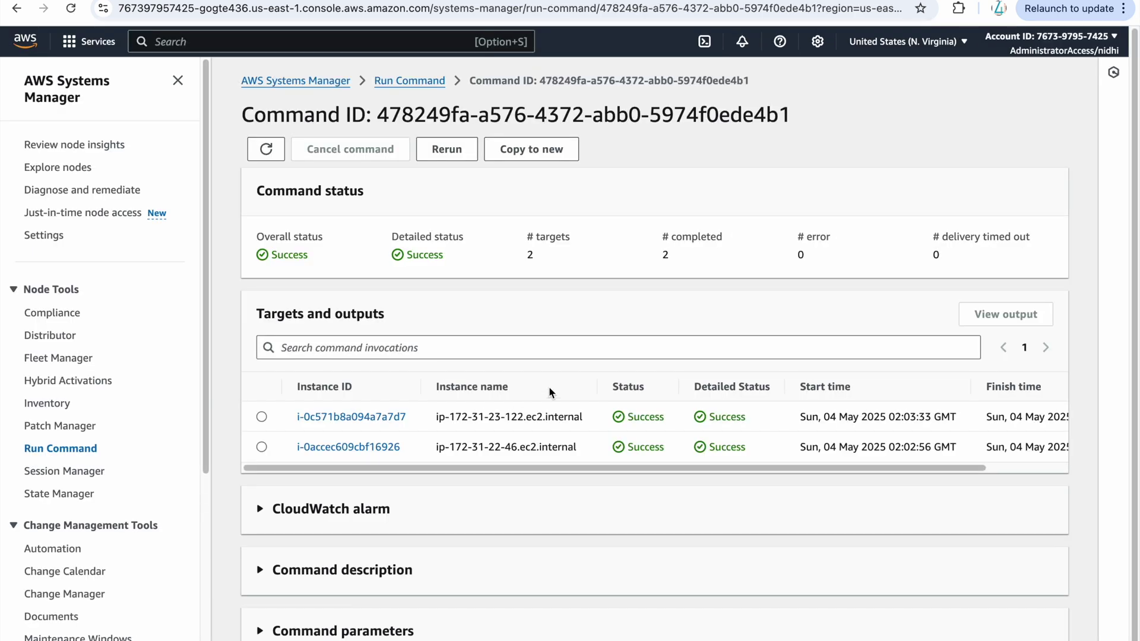
pyautogui.scroll(-1, 549, 391)
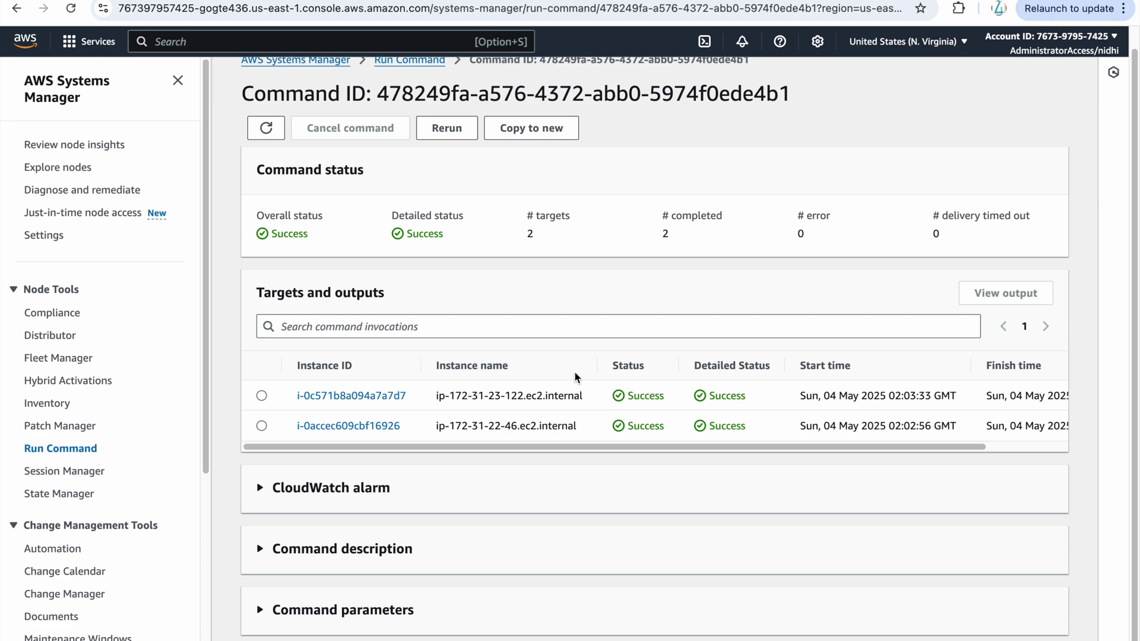
pyautogui.scroll(1, 526, 351)
# - Return to the Patch Manager dashboard and check the instance count and percentage in the compliance summary chart
pyautogui.click(326, 90)
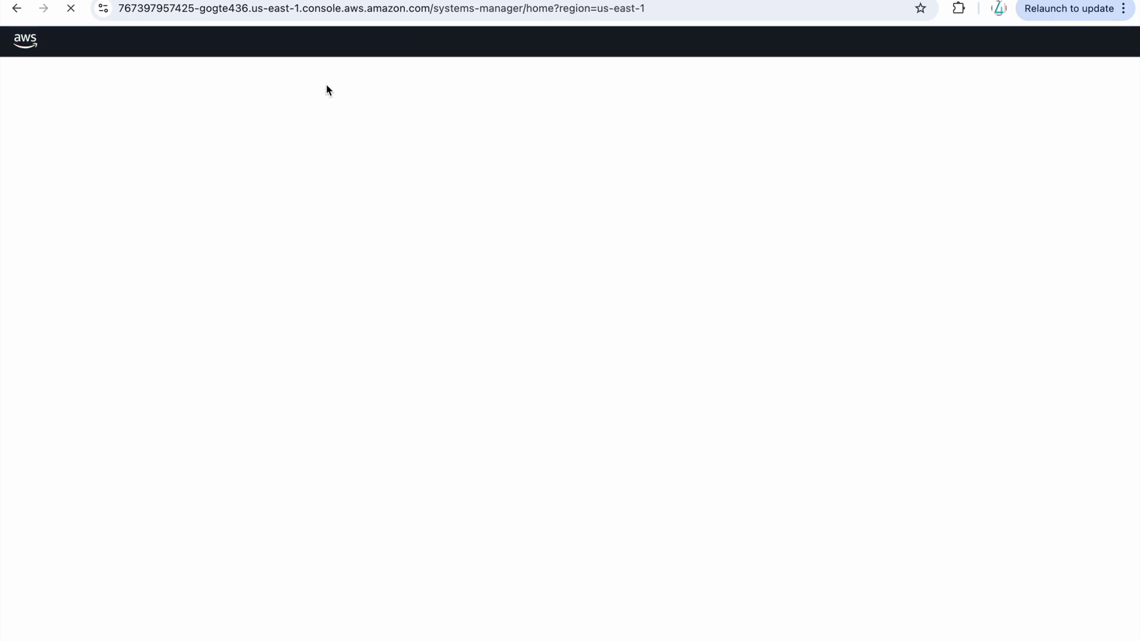
pyautogui.click(68, 432)
pyautogui.click(78, 426)
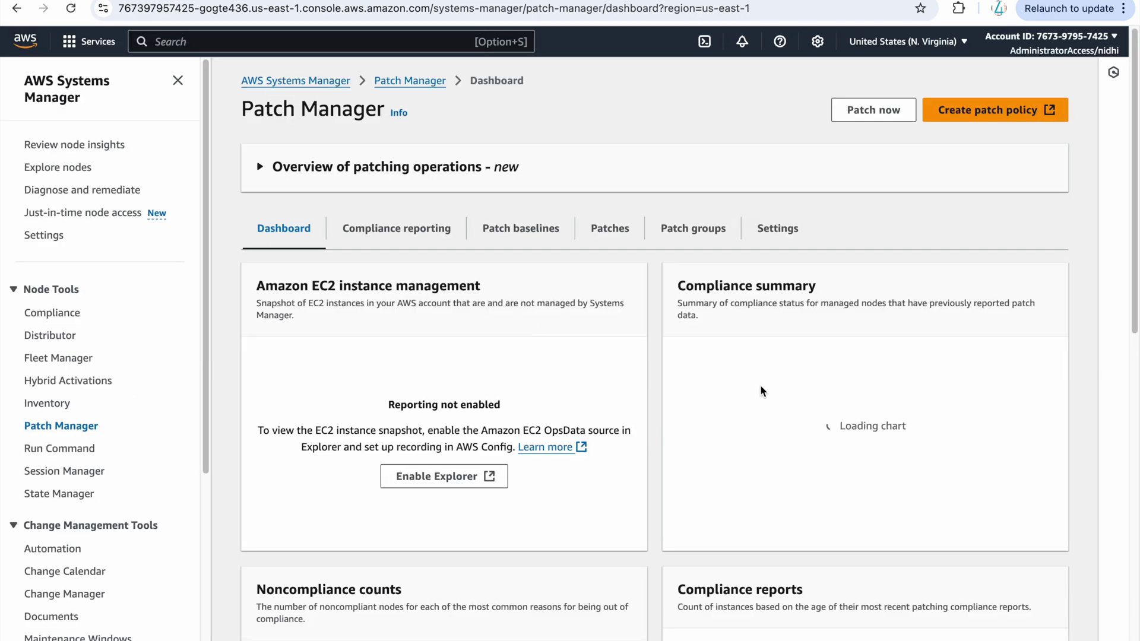
pyautogui.scroll(-3, 766, 389)
pyautogui.moveTo(859, 361)
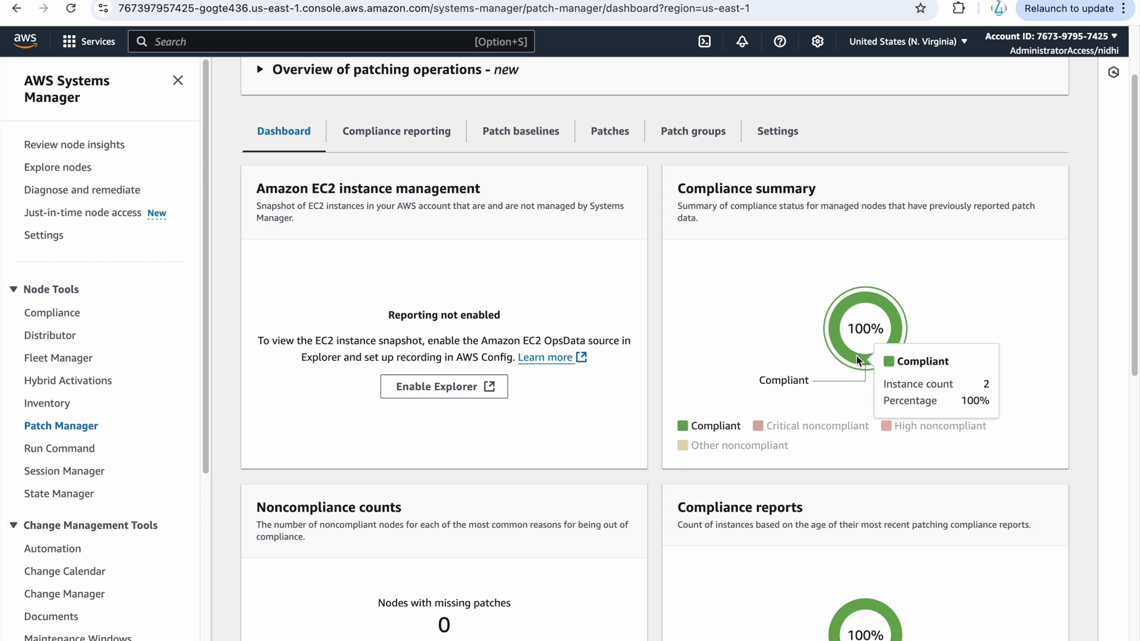
# - Open Patch Manager's compliance reporting and look across the node patching details for test and test-oldami
pyautogui.click(402, 138)
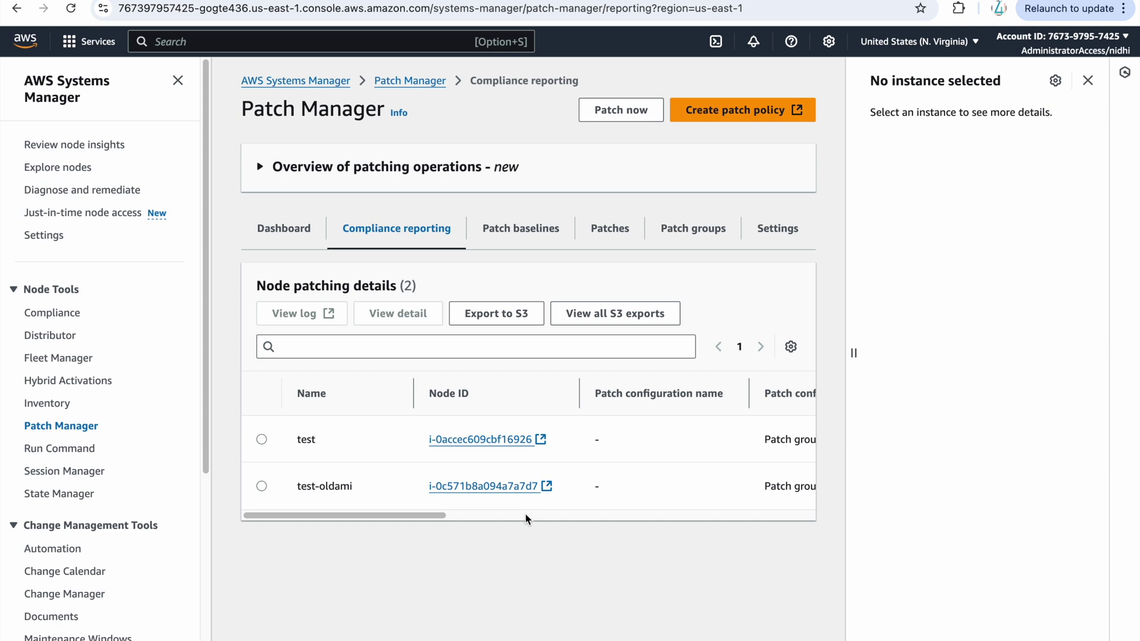
pyautogui.hscroll(5, 523, 518)
pyautogui.moveTo(530, 520); pyautogui.dragTo(407, 505)
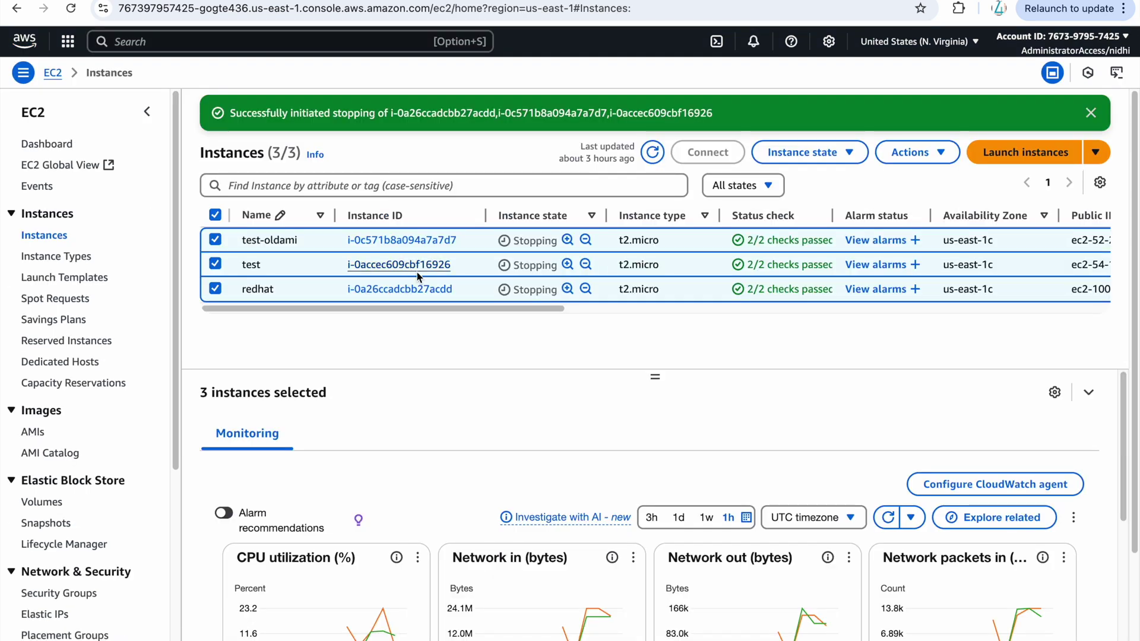
# - Refresh the EC2 instance list and connect to the test-oldami instance through Session Manager
pyautogui.click(652, 153)
pyautogui.click(402, 240)
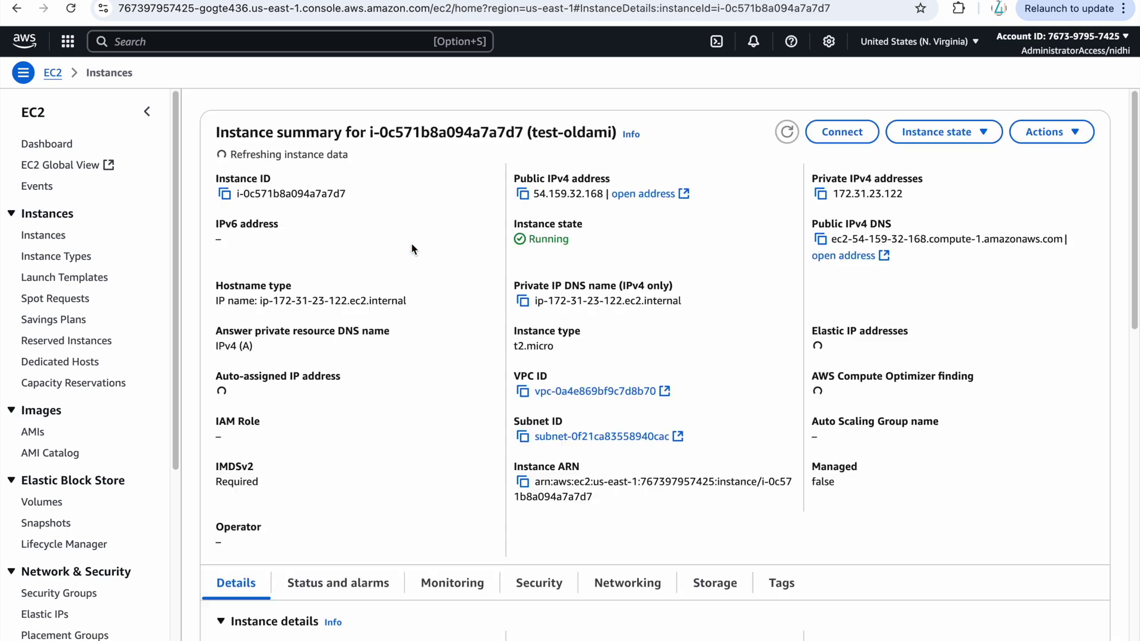
pyautogui.click(849, 132)
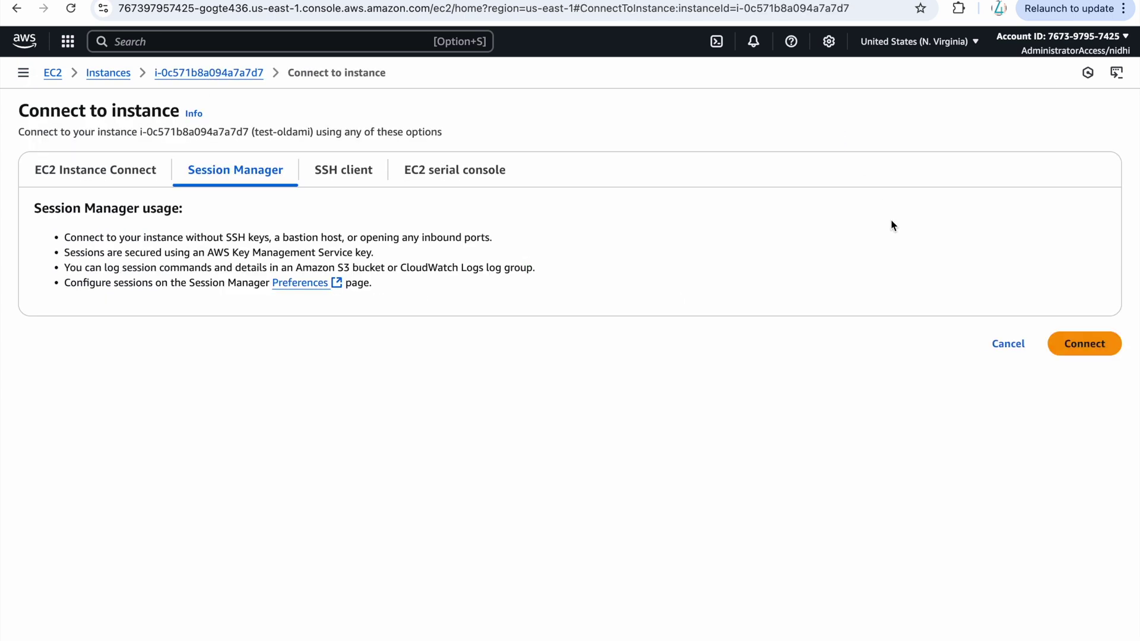
pyautogui.click(1074, 343)
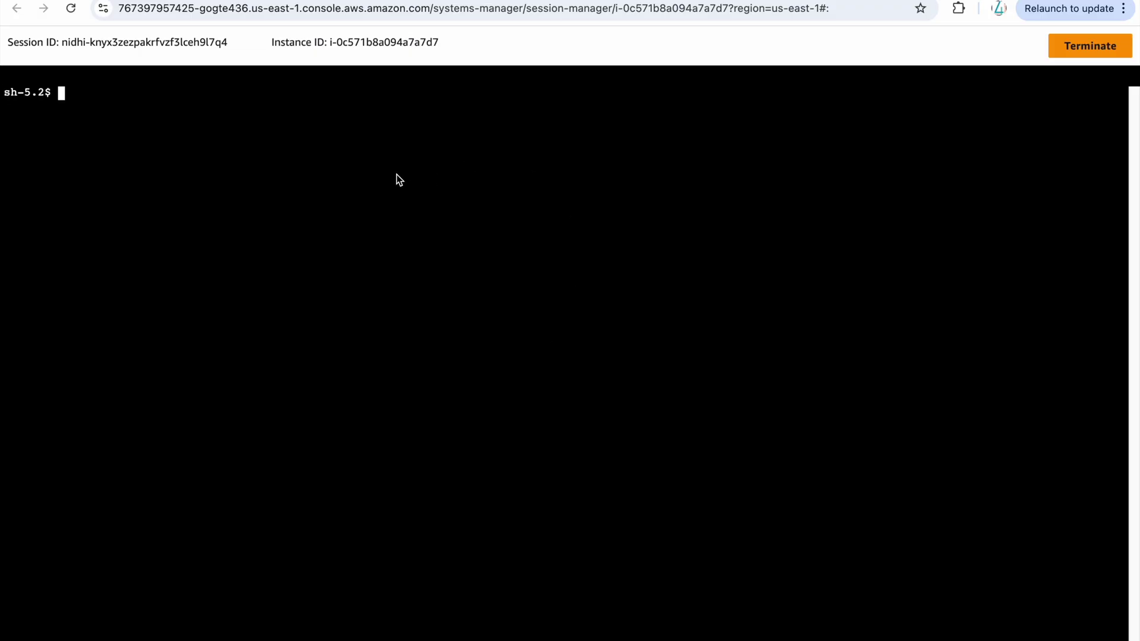
# - Run the uptime command in the test-oldami session and check how long the instance has been up
pyautogui.write('uptime')
pyautogui.press('Return')
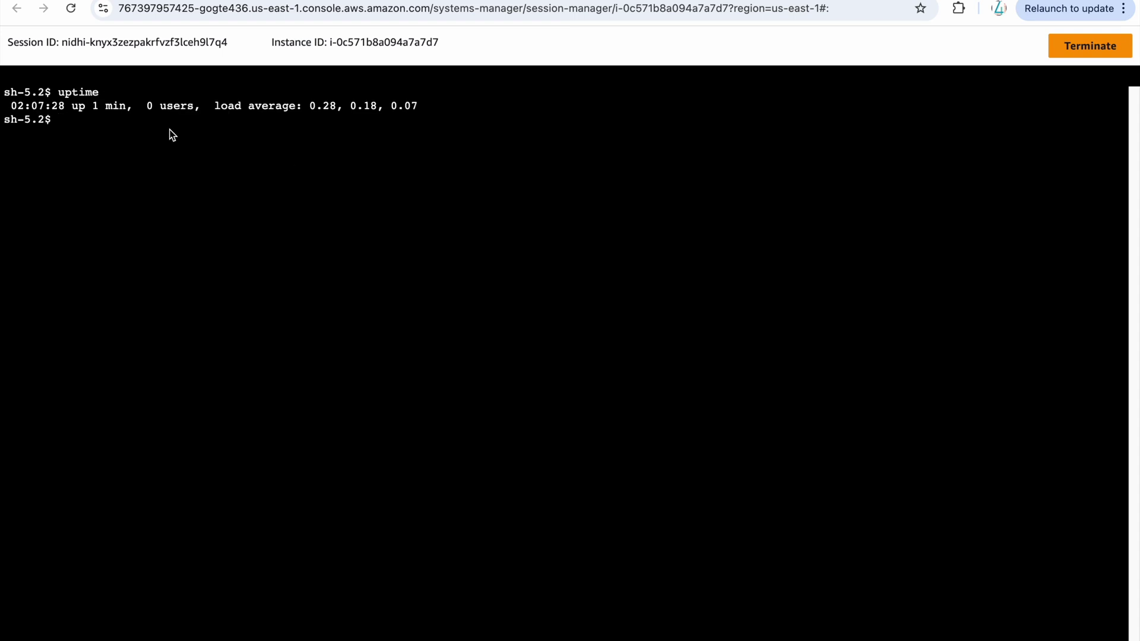
pyautogui.moveTo(66, 109); pyautogui.dragTo(195, 112)
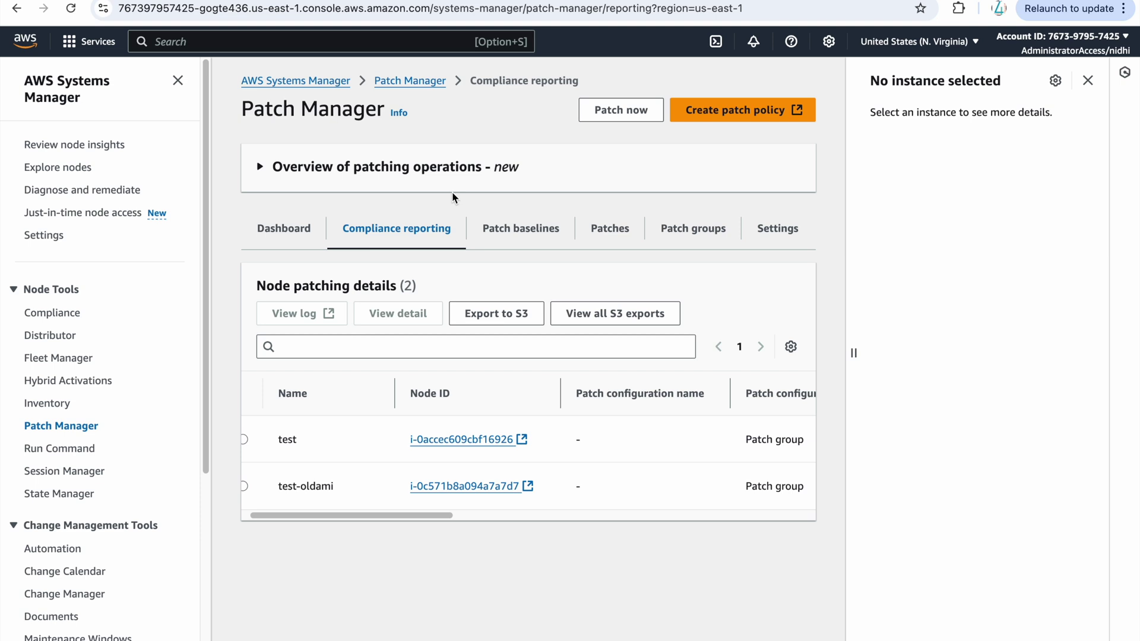
# - Open the Lambda task registration form for the mw-test maintenance window and review its parameters, targets and rate control
pyautogui.click(80, 359)
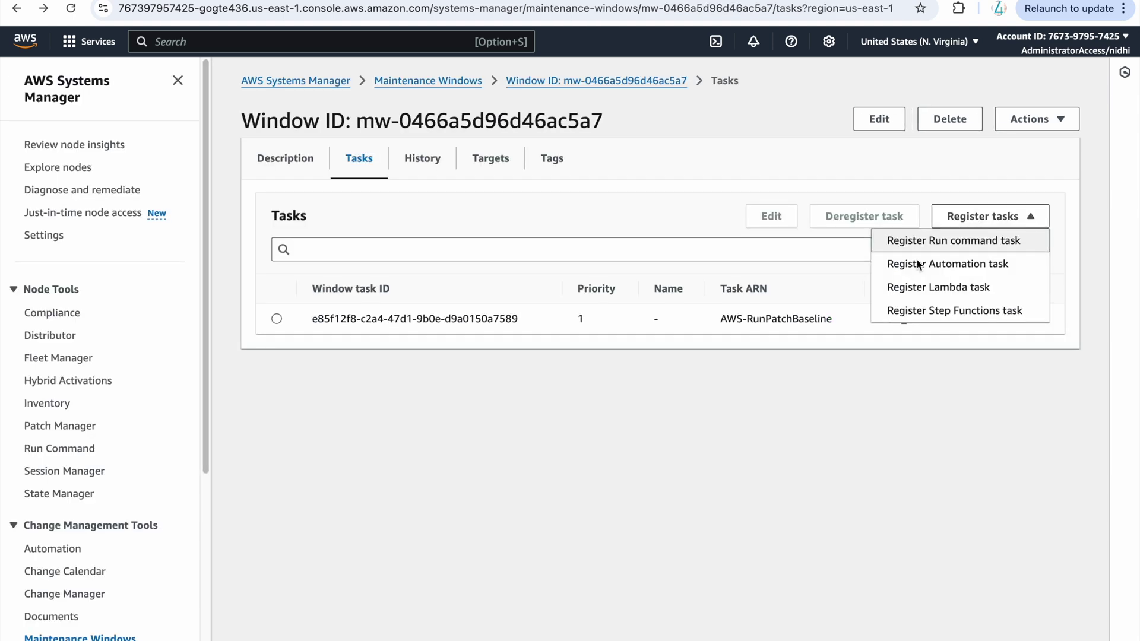
pyautogui.click(752, 431)
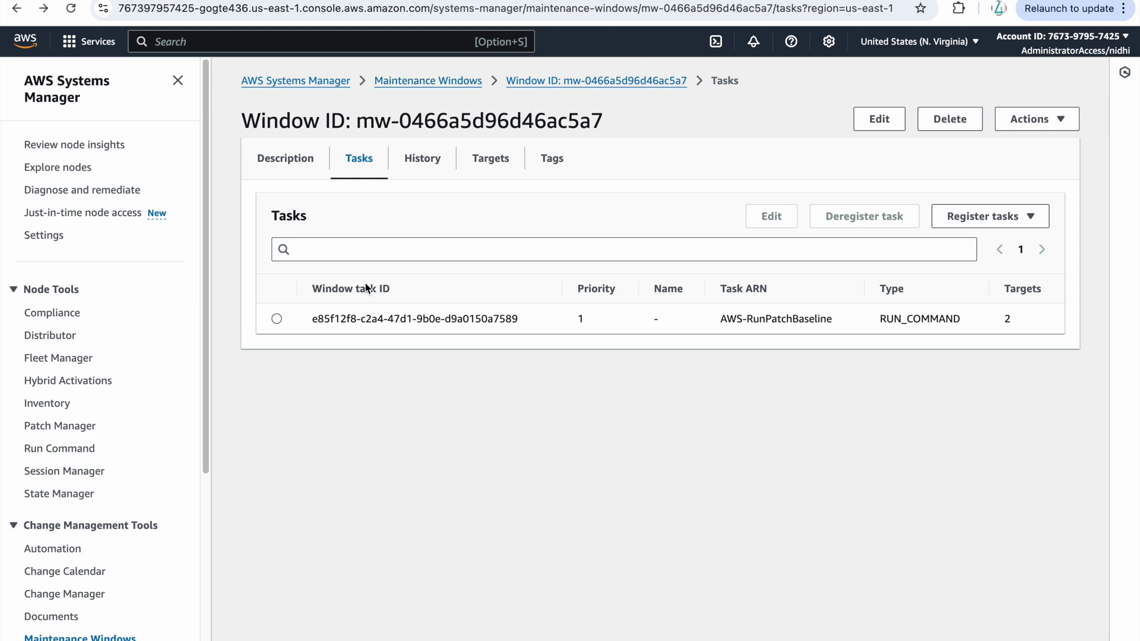
pyautogui.click(963, 219)
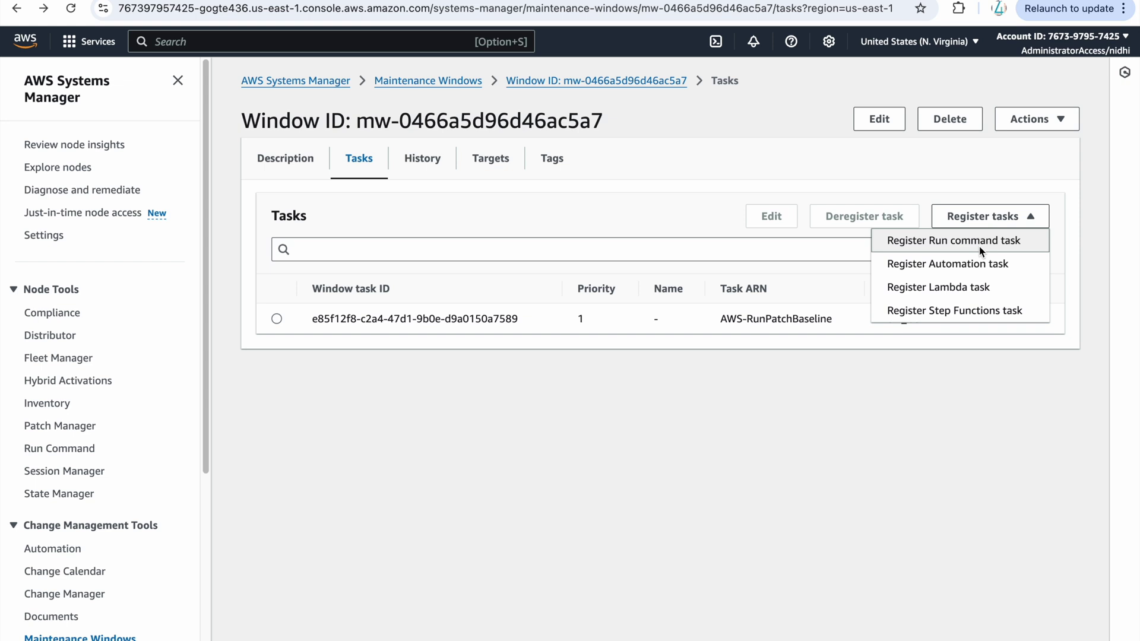
pyautogui.click(989, 290)
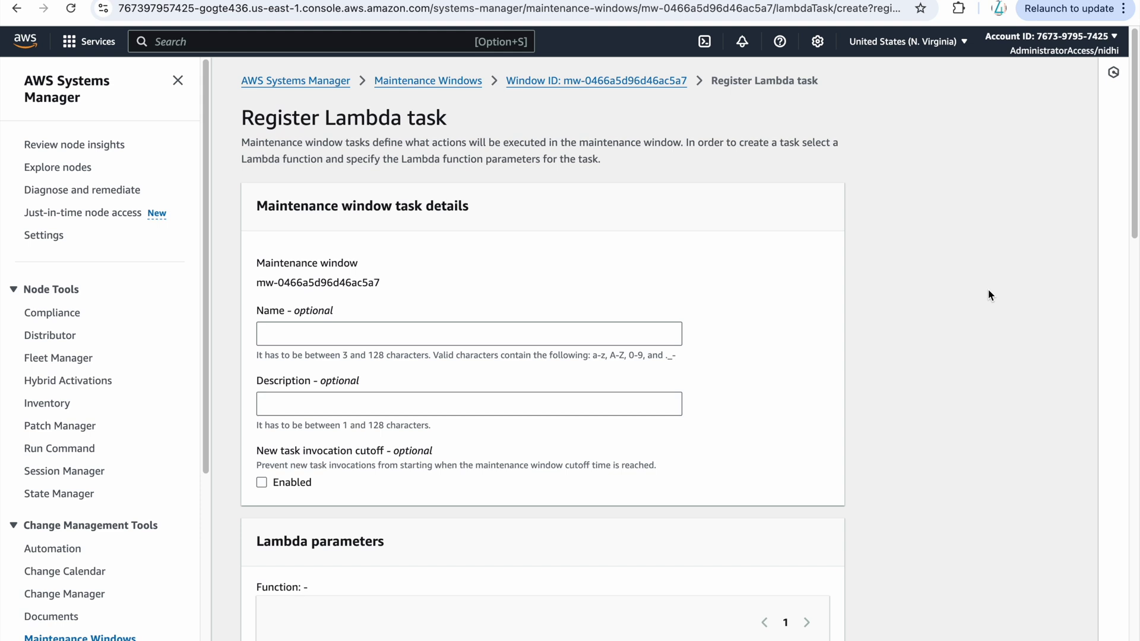
pyautogui.scroll(-3, 989, 290)
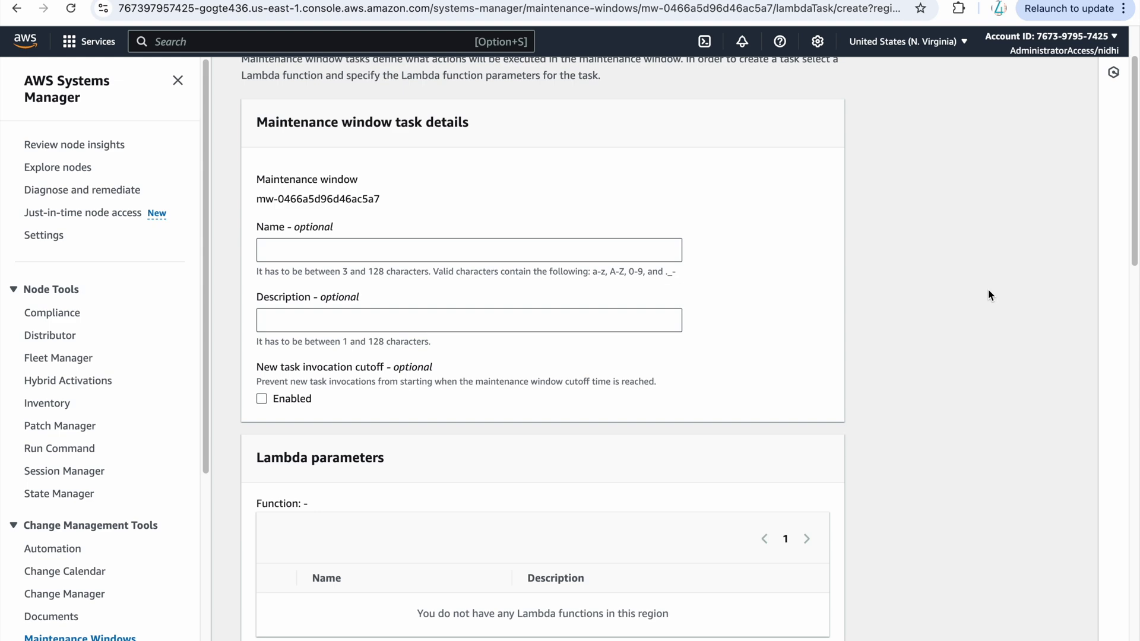
pyautogui.scroll(-7, 988, 291)
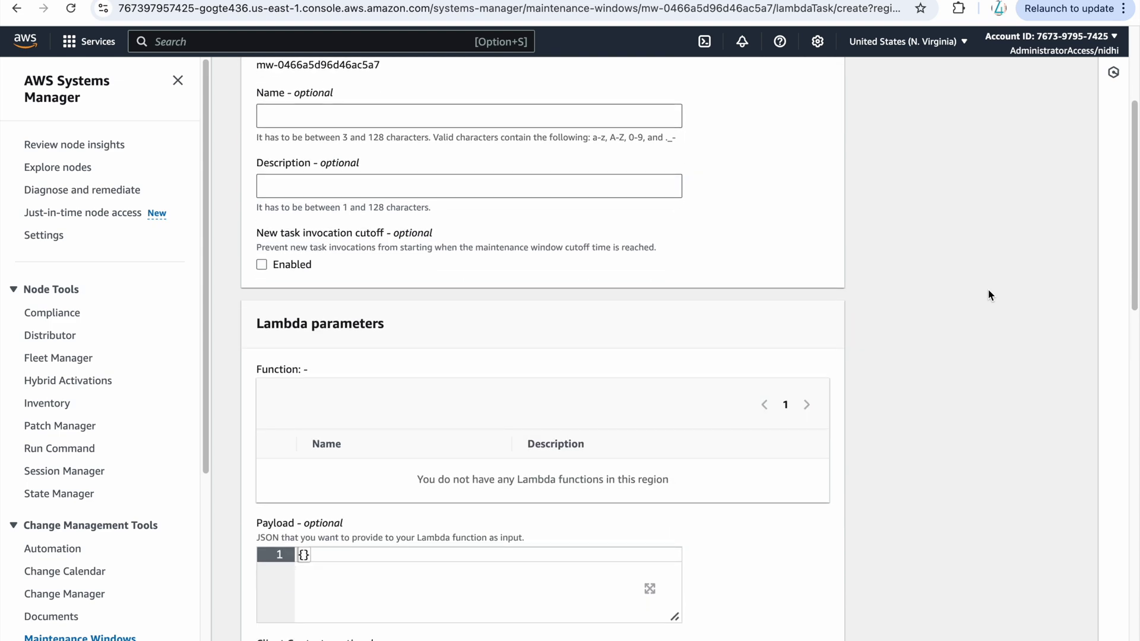
pyautogui.scroll(-10, 989, 291)
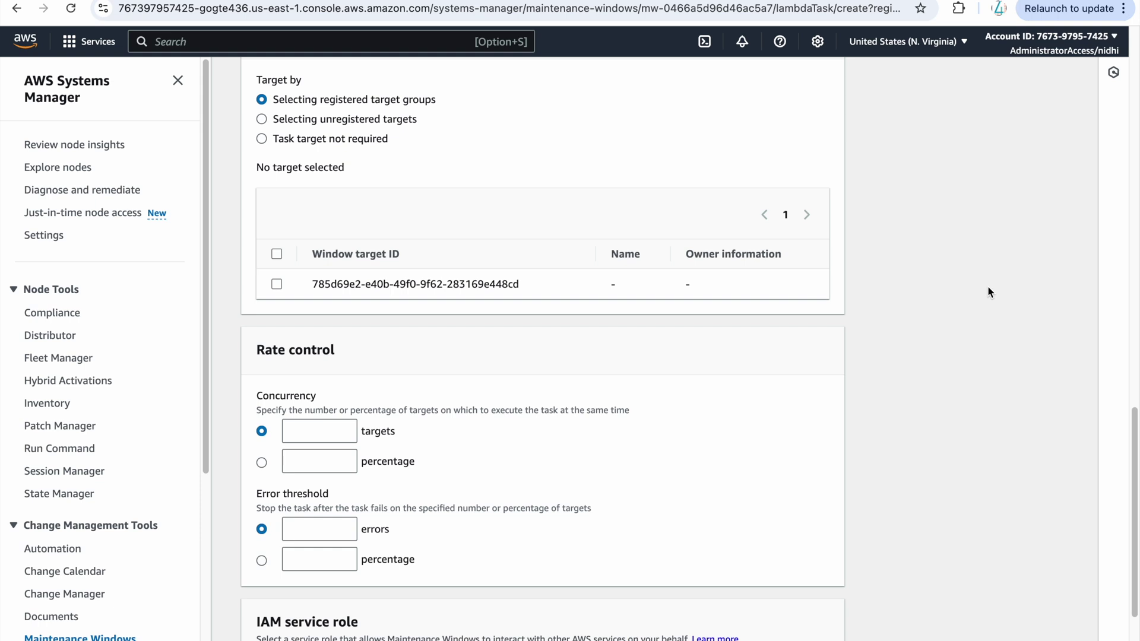
pyautogui.scroll(3, 988, 286)
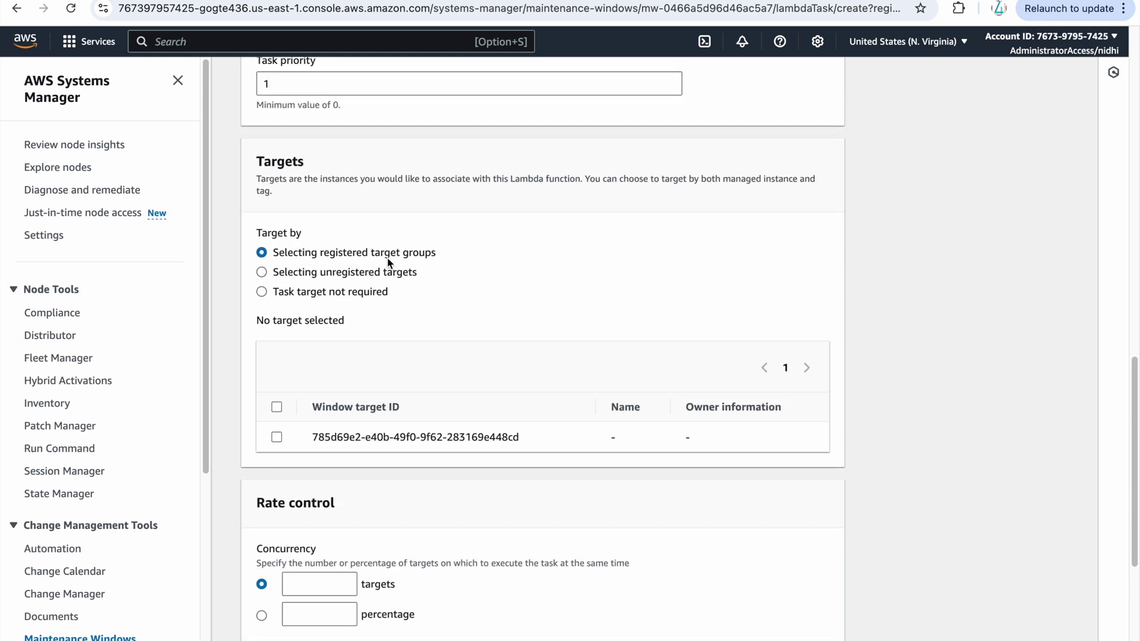
# - Cancel the Lambda task registration and review the maintenance window's registered AWS-RunPatchBaseline task and the task types available for registration
pyautogui.scroll(-5, 389, 261)
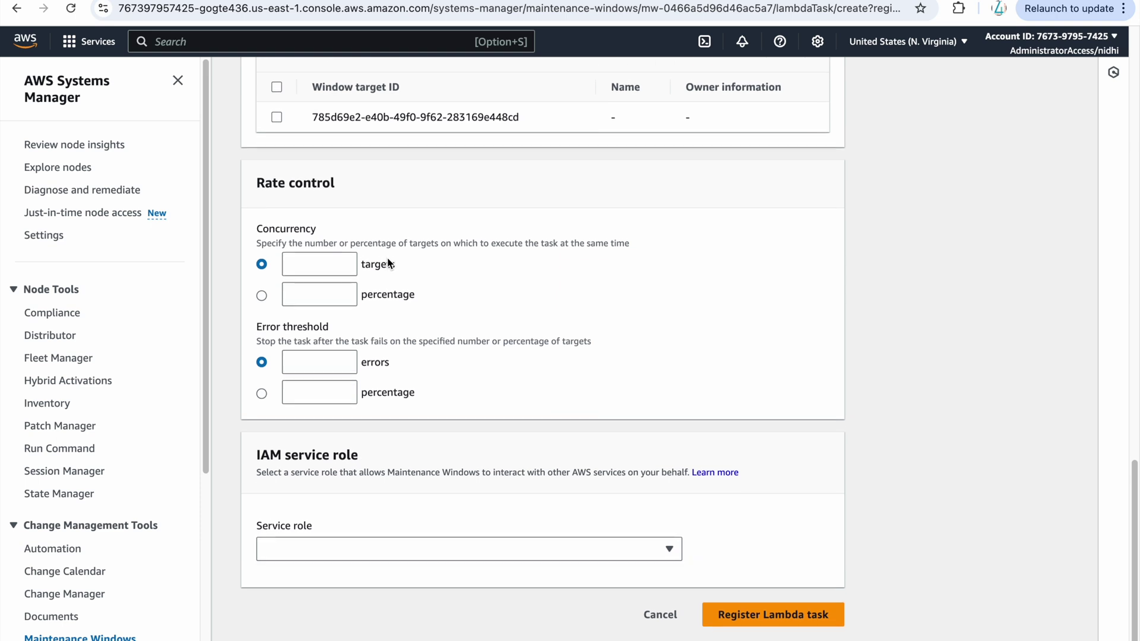
pyautogui.click(668, 618)
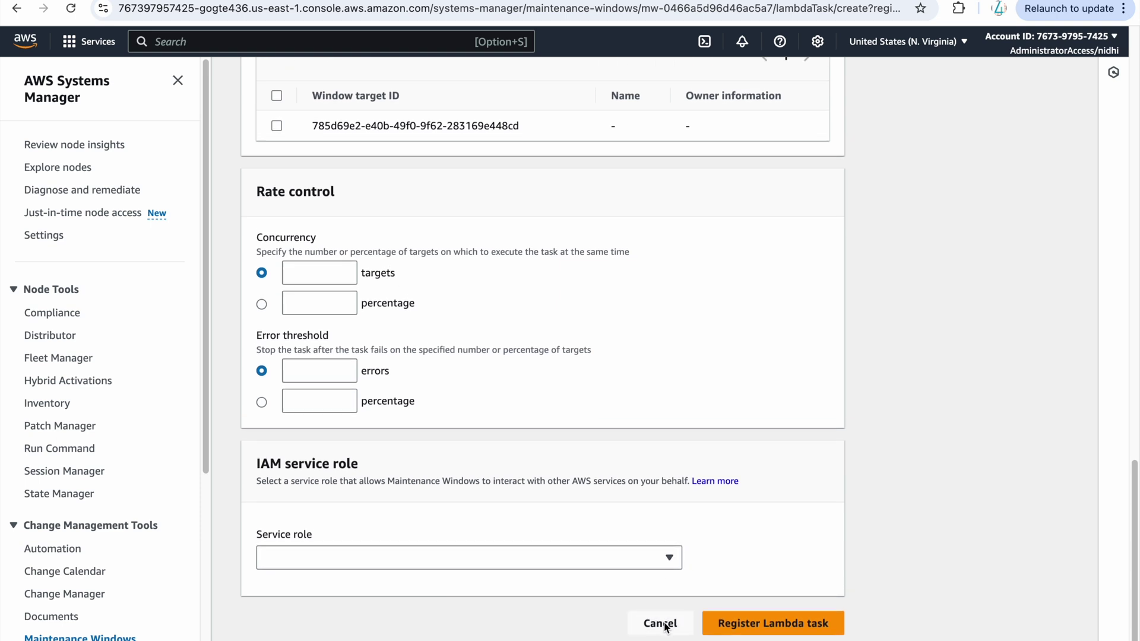
pyautogui.click(276, 319)
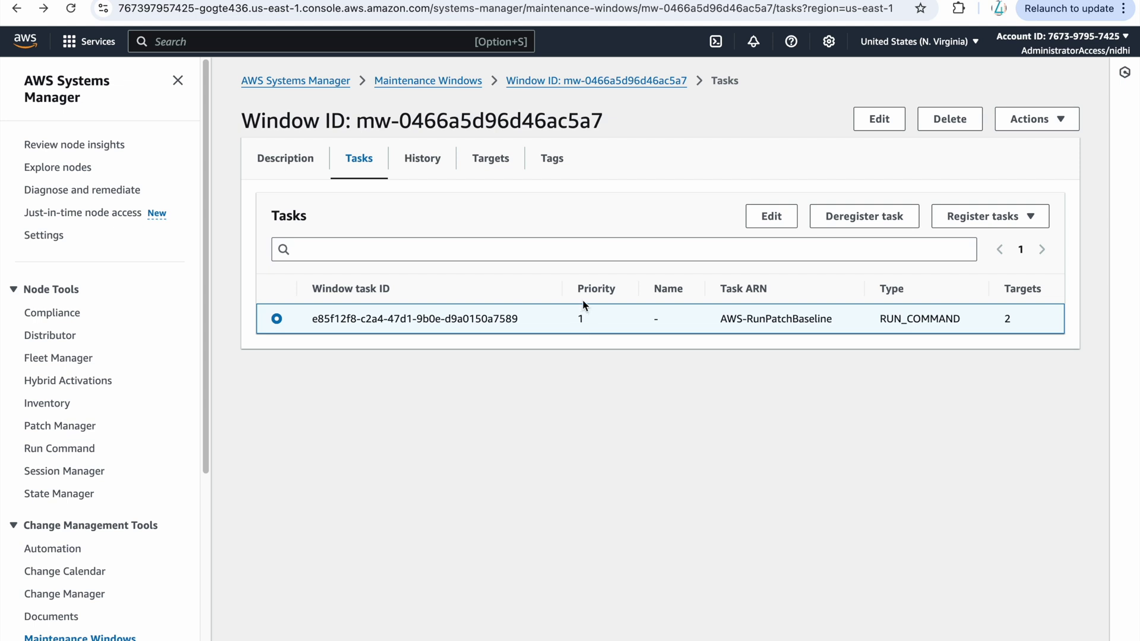
pyautogui.moveTo(586, 319); pyautogui.dragTo(577, 322)
pyautogui.click(587, 326)
pyautogui.moveTo(638, 327); pyautogui.dragTo(845, 331)
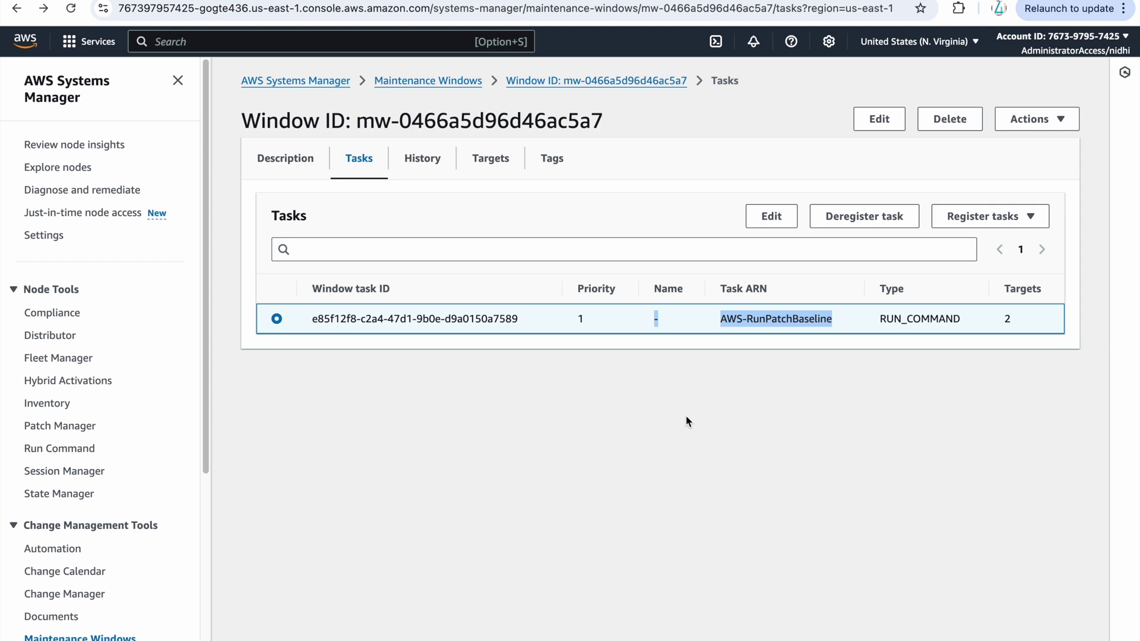
pyautogui.click(1029, 226)
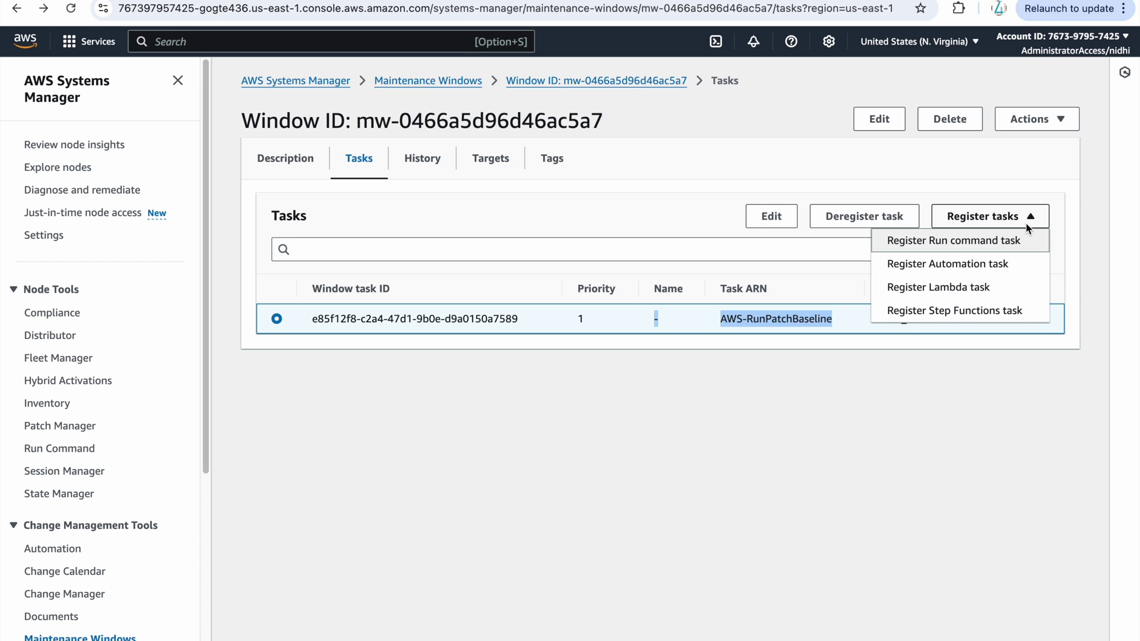
# - Open the Patch Manager dashboard and review the compliance summary, noncompliance counts, recent patch operations and recurring tasks
pyautogui.click(73, 427)
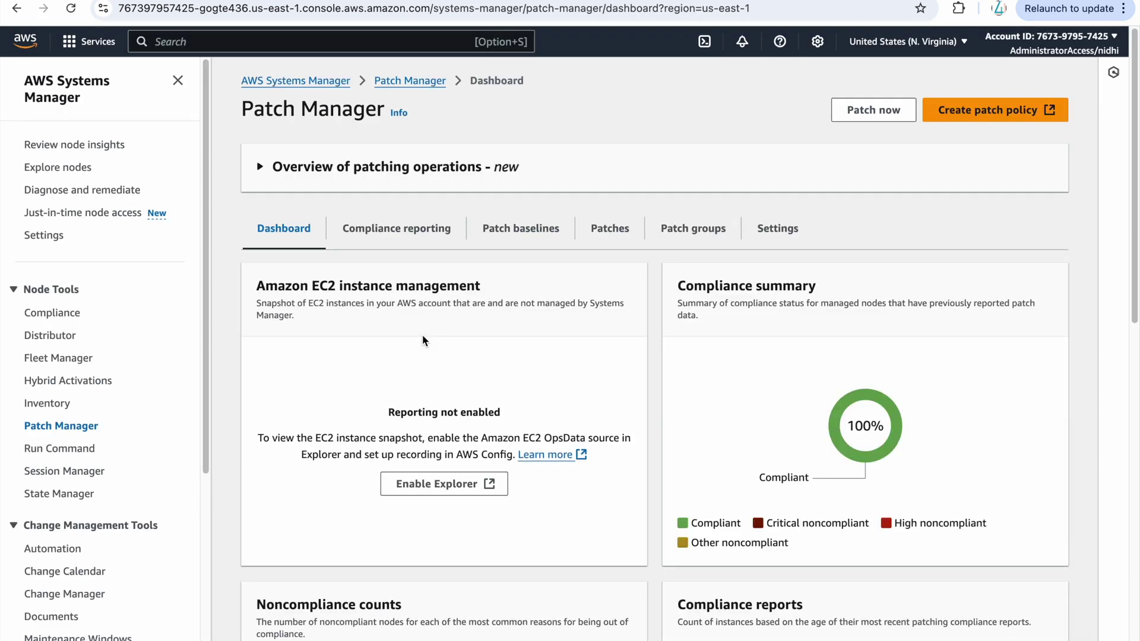
pyautogui.click(434, 237)
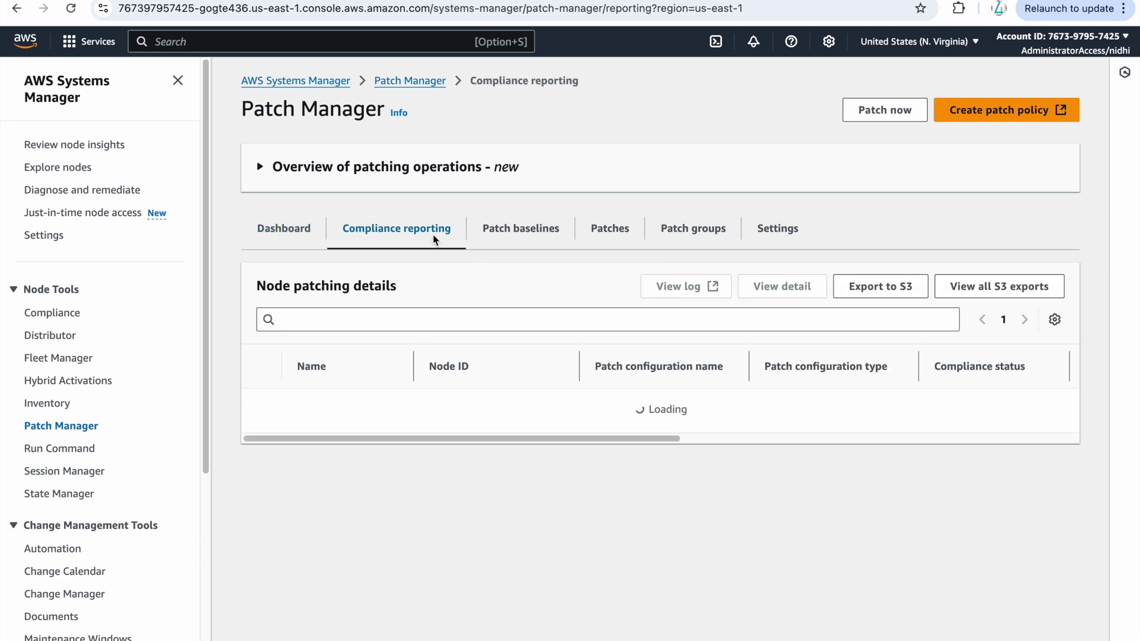
pyautogui.click(603, 240)
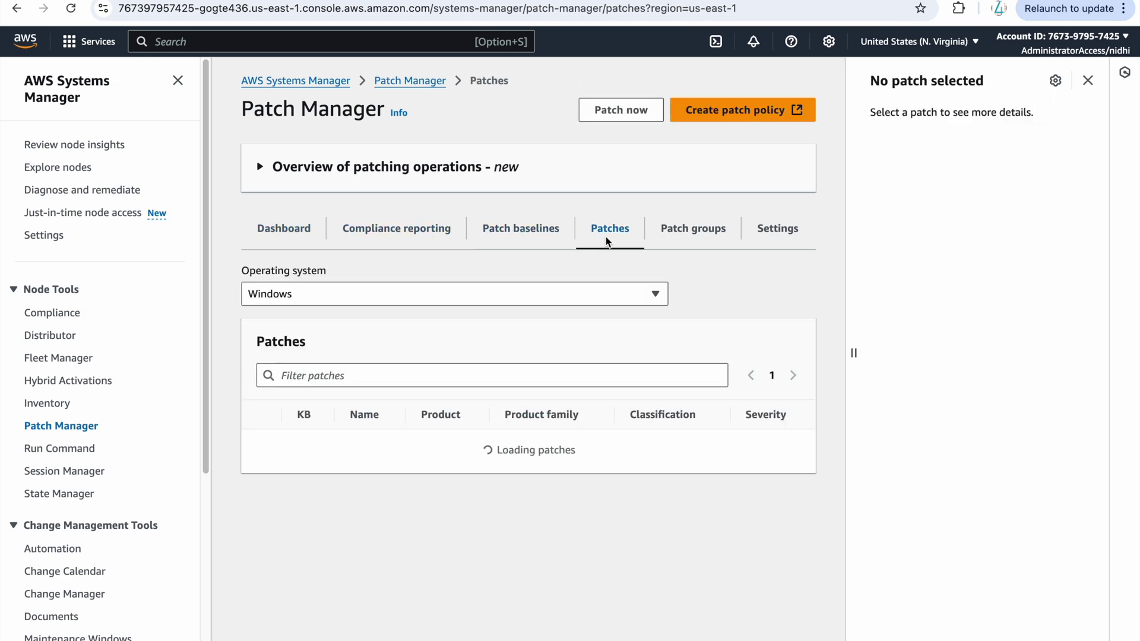
pyautogui.click(336, 235)
pyautogui.click(288, 238)
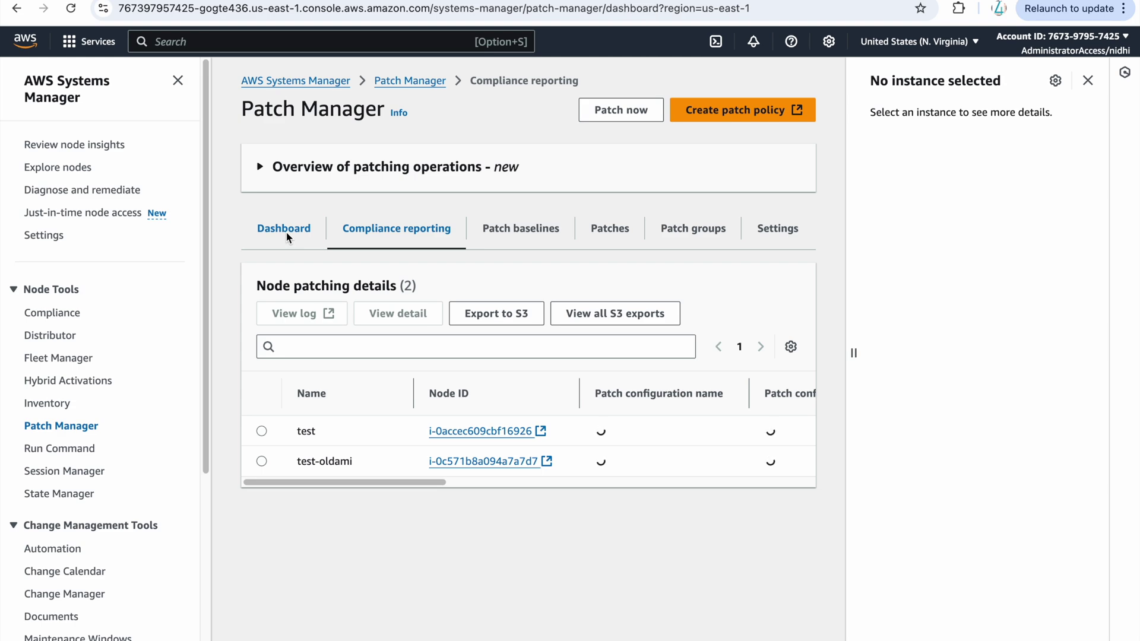
pyautogui.scroll(-5, 762, 333)
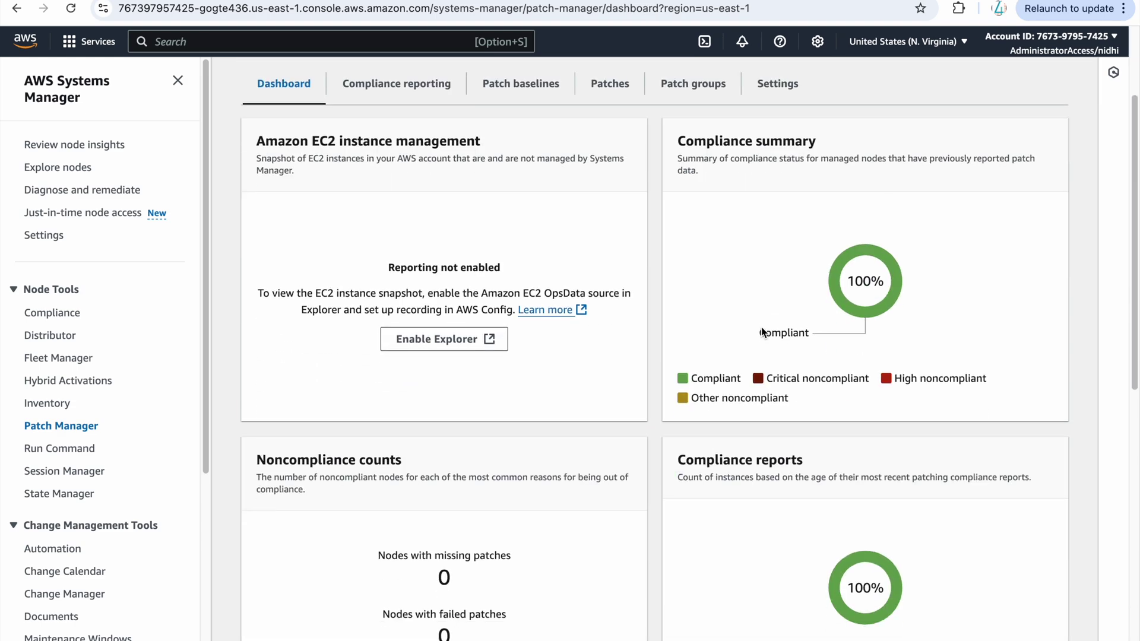
pyautogui.scroll(-8, 762, 332)
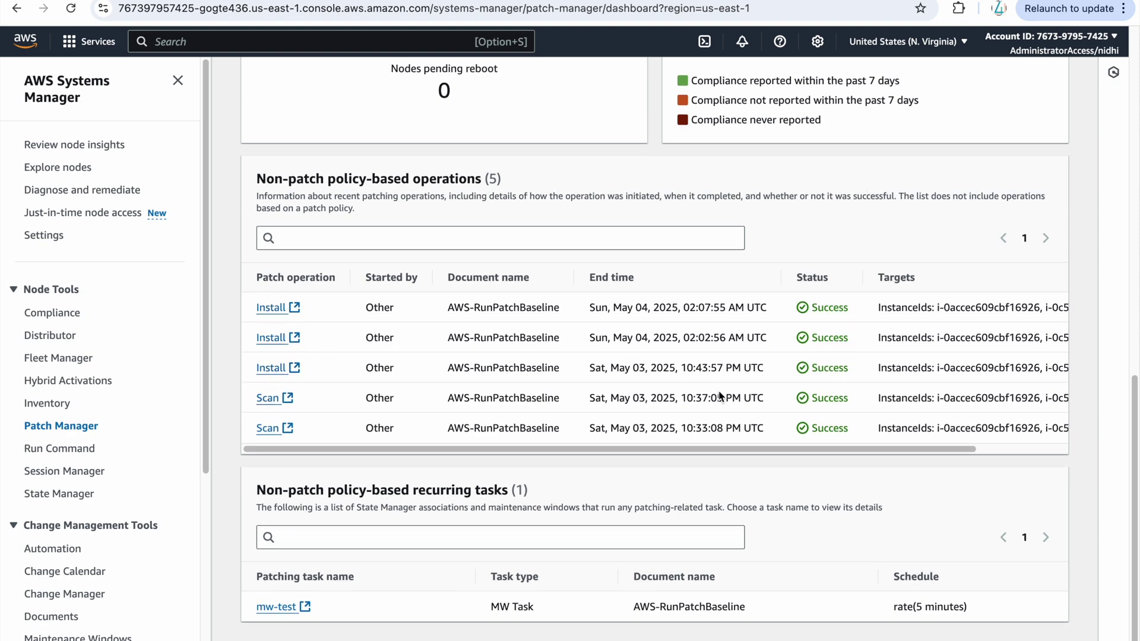
pyautogui.hscroll(3, 1033, 443)
pyautogui.hscroll(-3, 643, 392)
# - Enable the new integrated Systems Manager experience from Review node insights and look over its node widgets
pyautogui.click(98, 146)
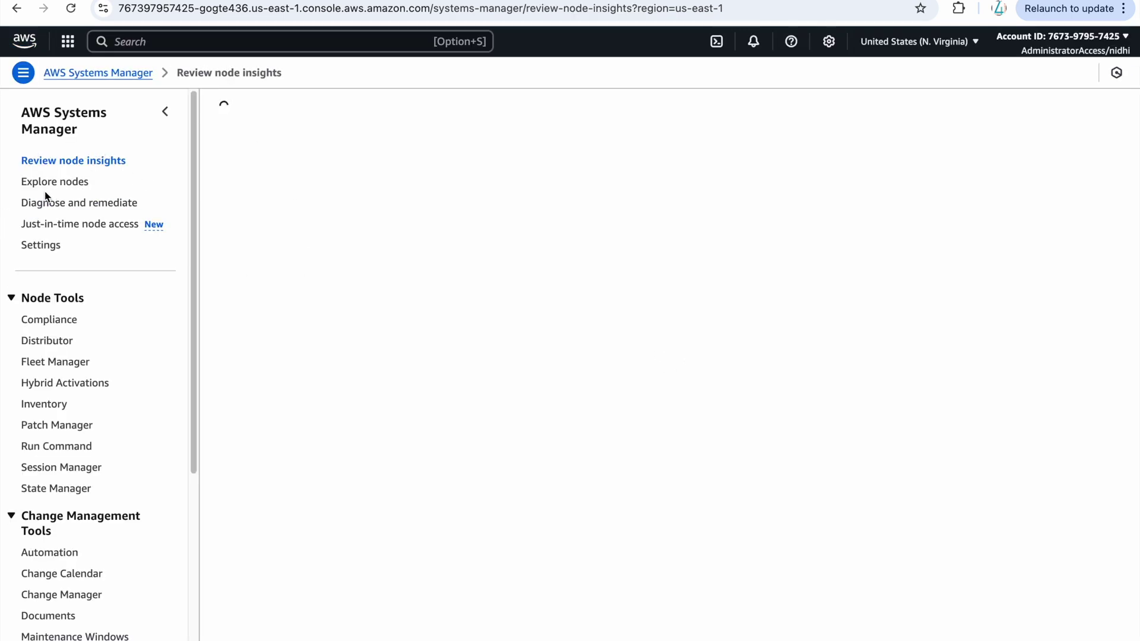
pyautogui.click(61, 186)
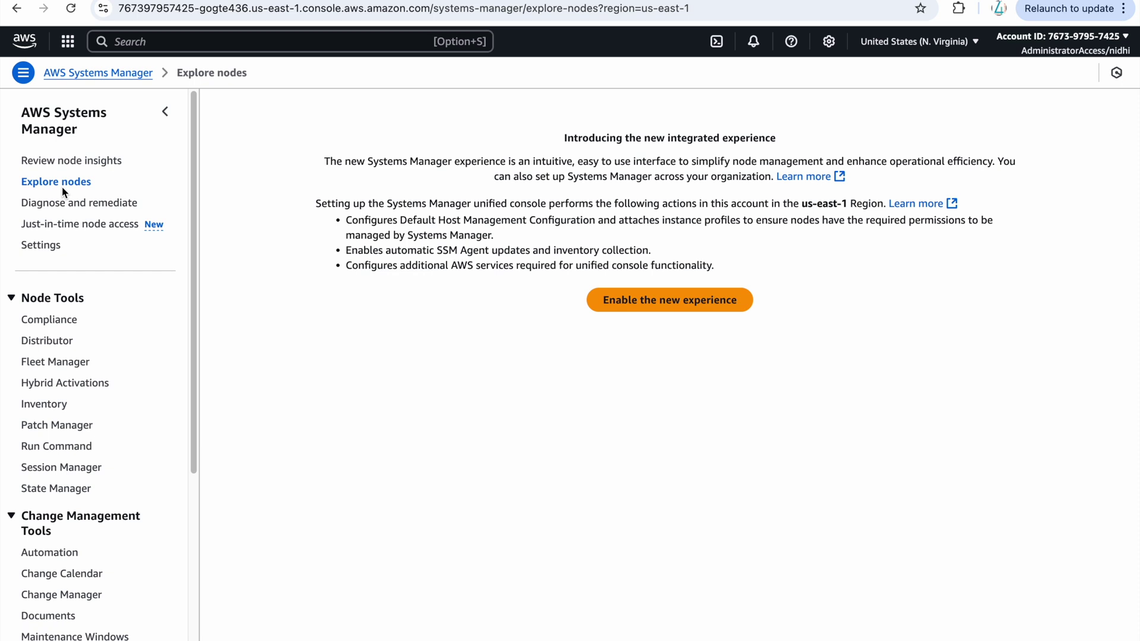
pyautogui.click(87, 162)
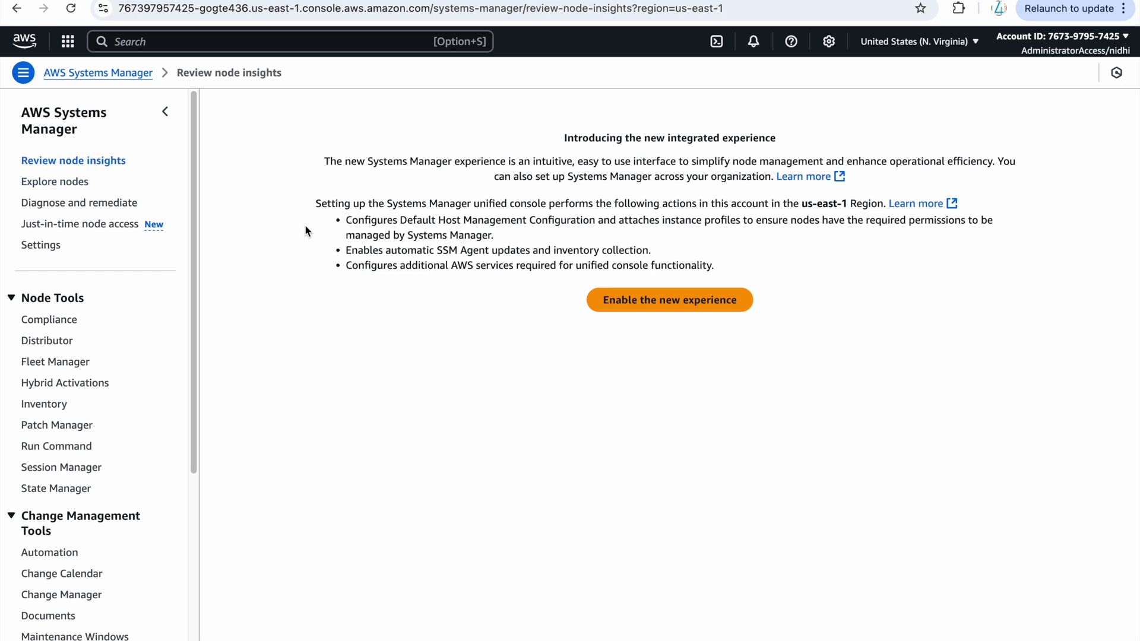
pyautogui.click(666, 301)
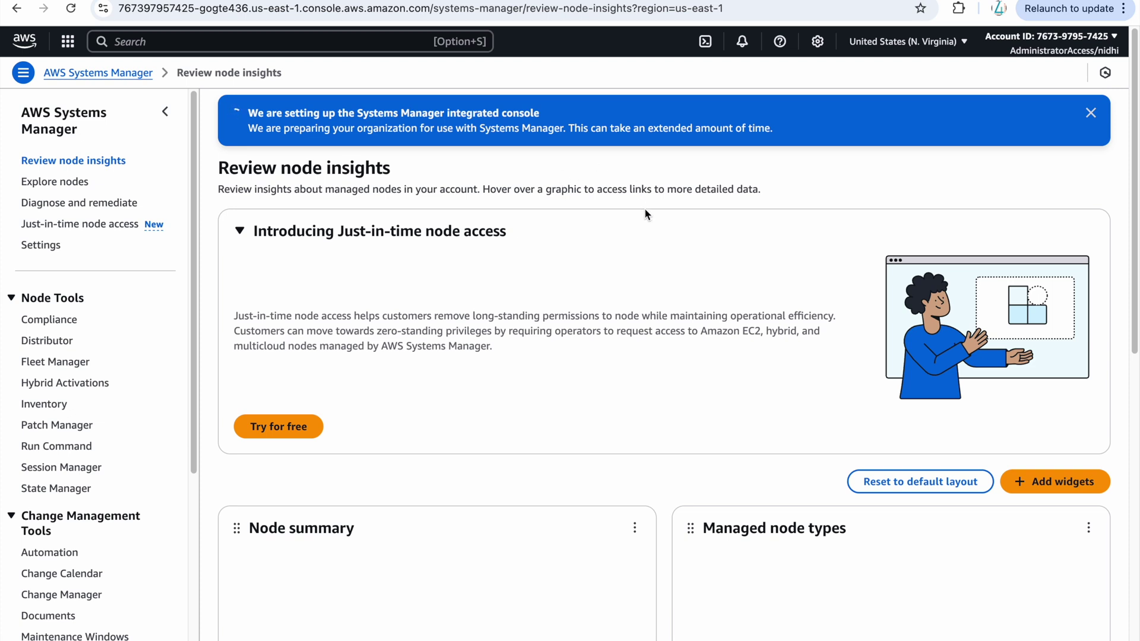
pyautogui.scroll(-5, 647, 213)
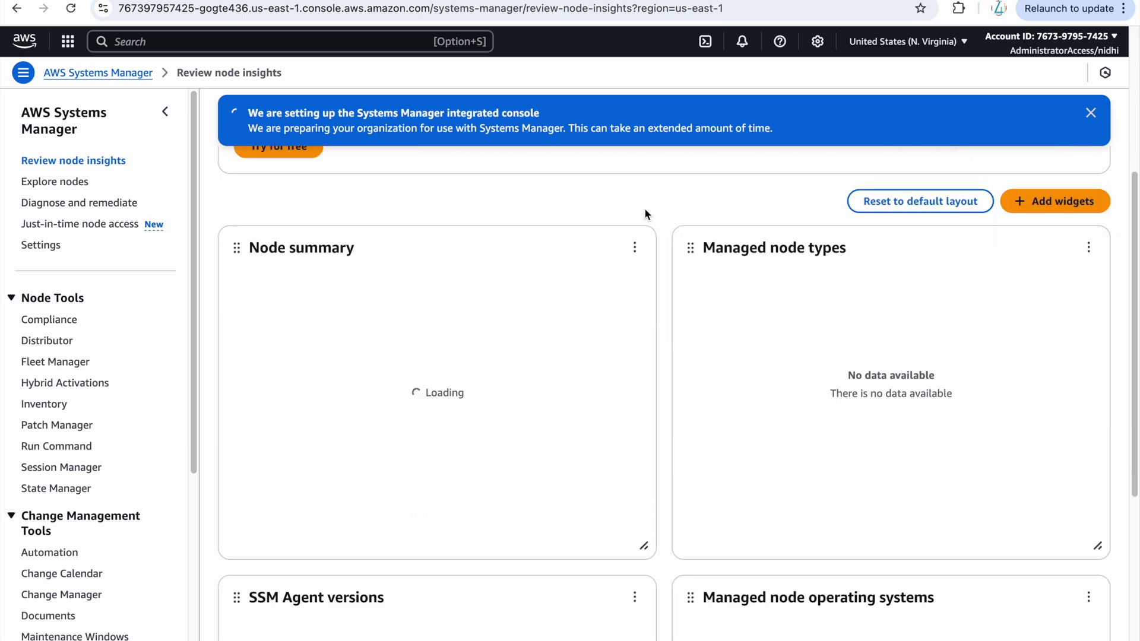